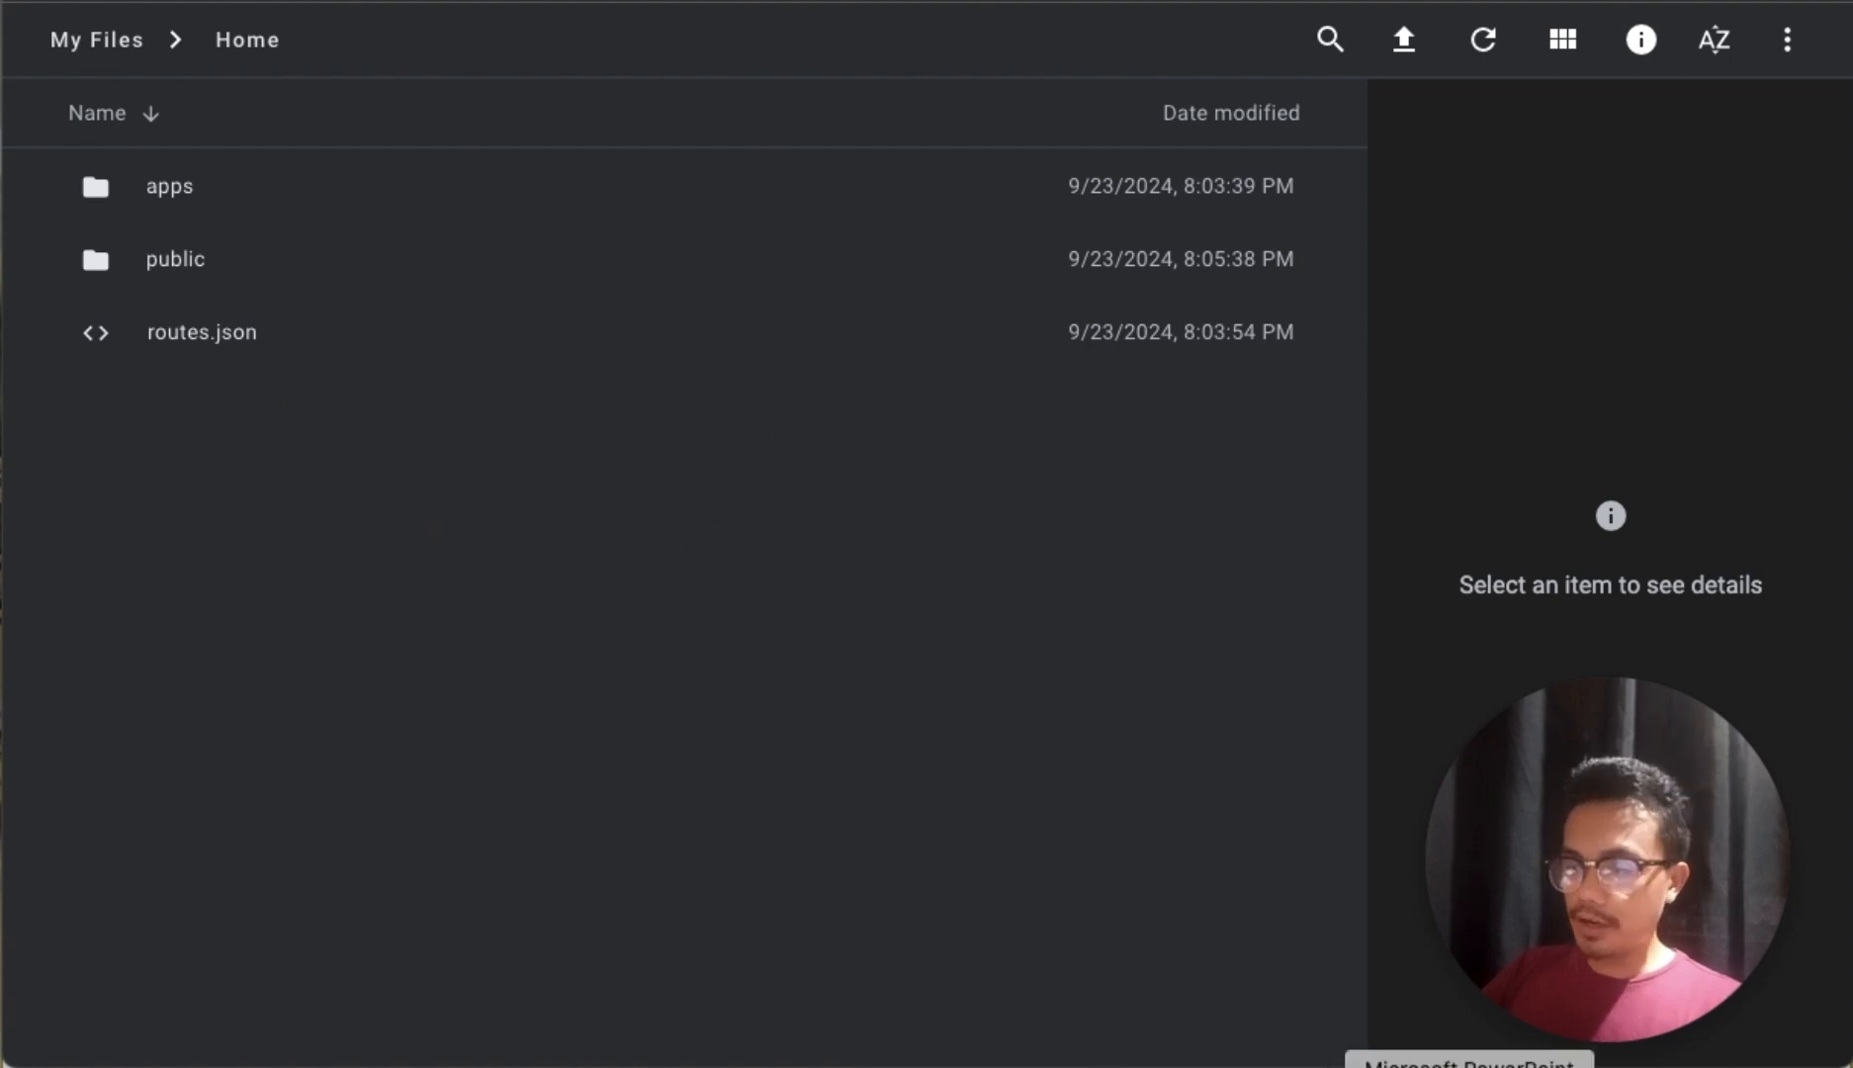
Step: Review the Premium+ cloud service email slide in PowerPoint and the page at the cloud URL in the browser
{"action": "left_click", "coordinate": [1438, 1060]}
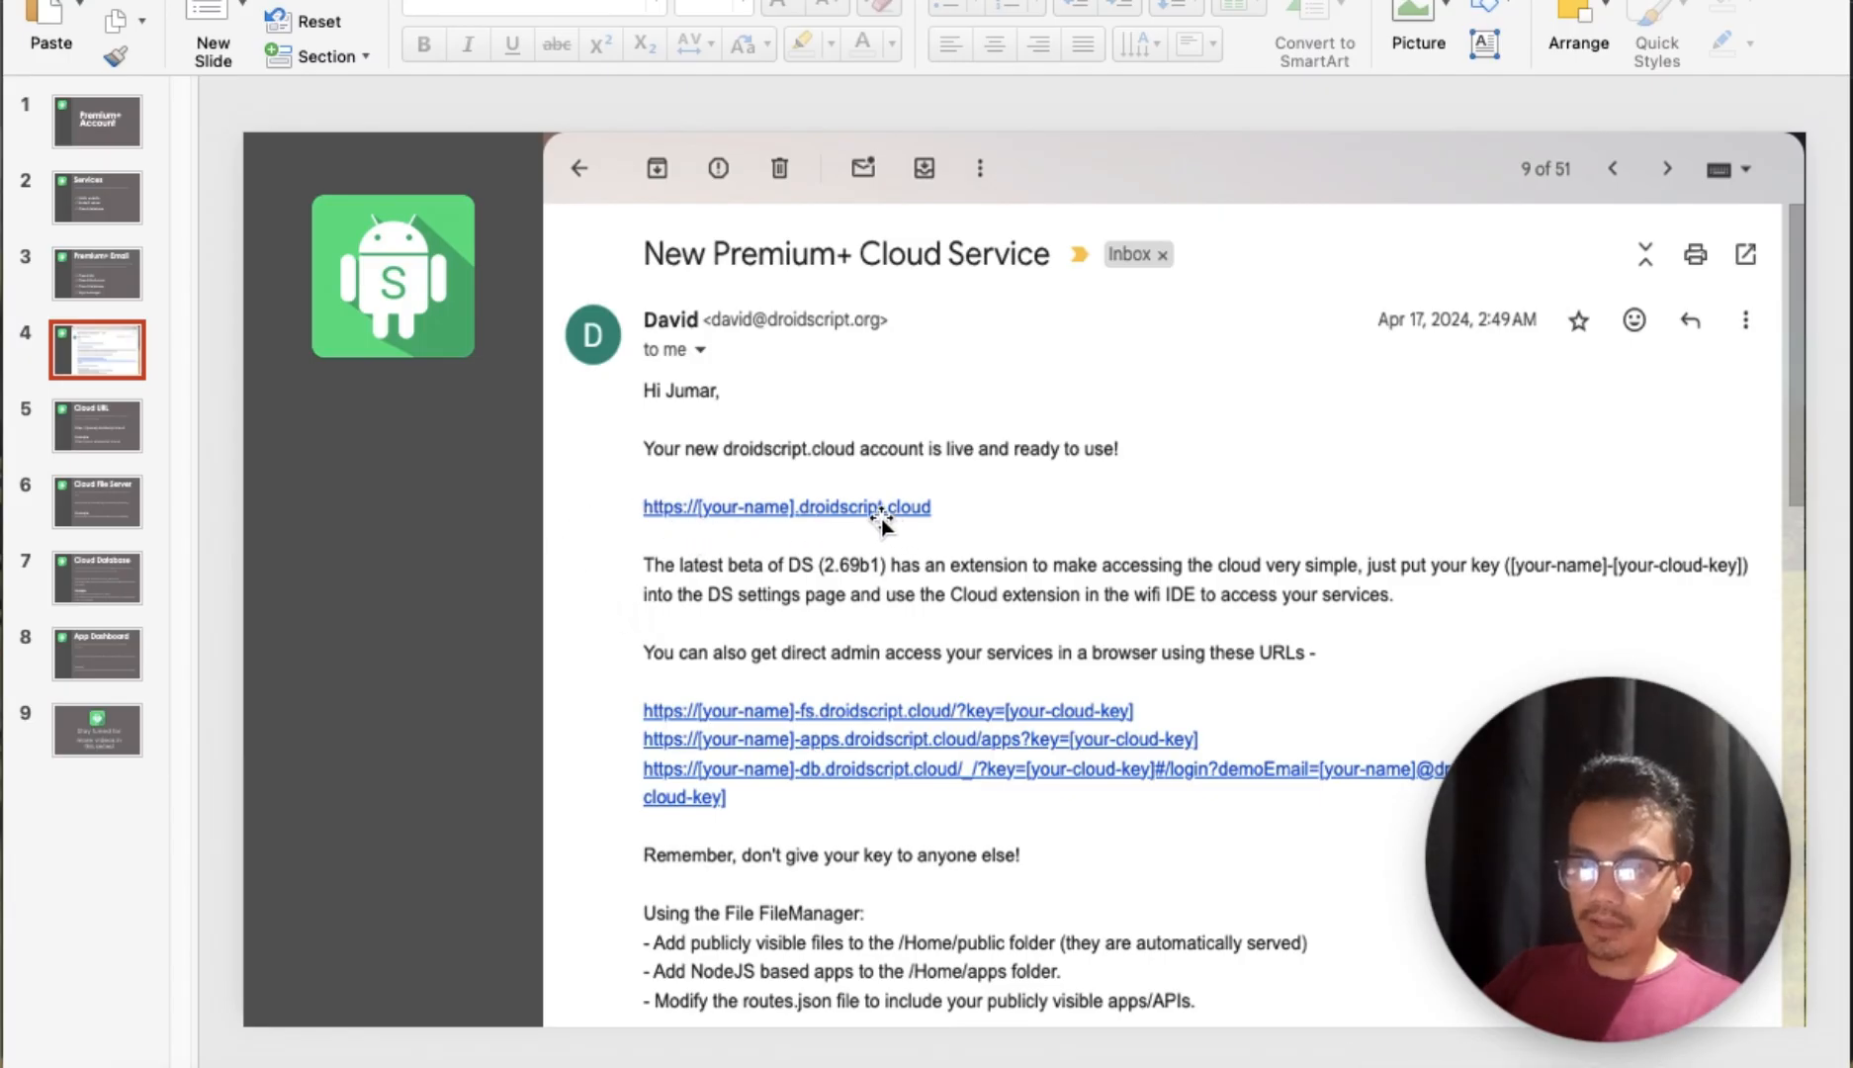
{"action": "left_click", "coordinate": [417, 1052]}
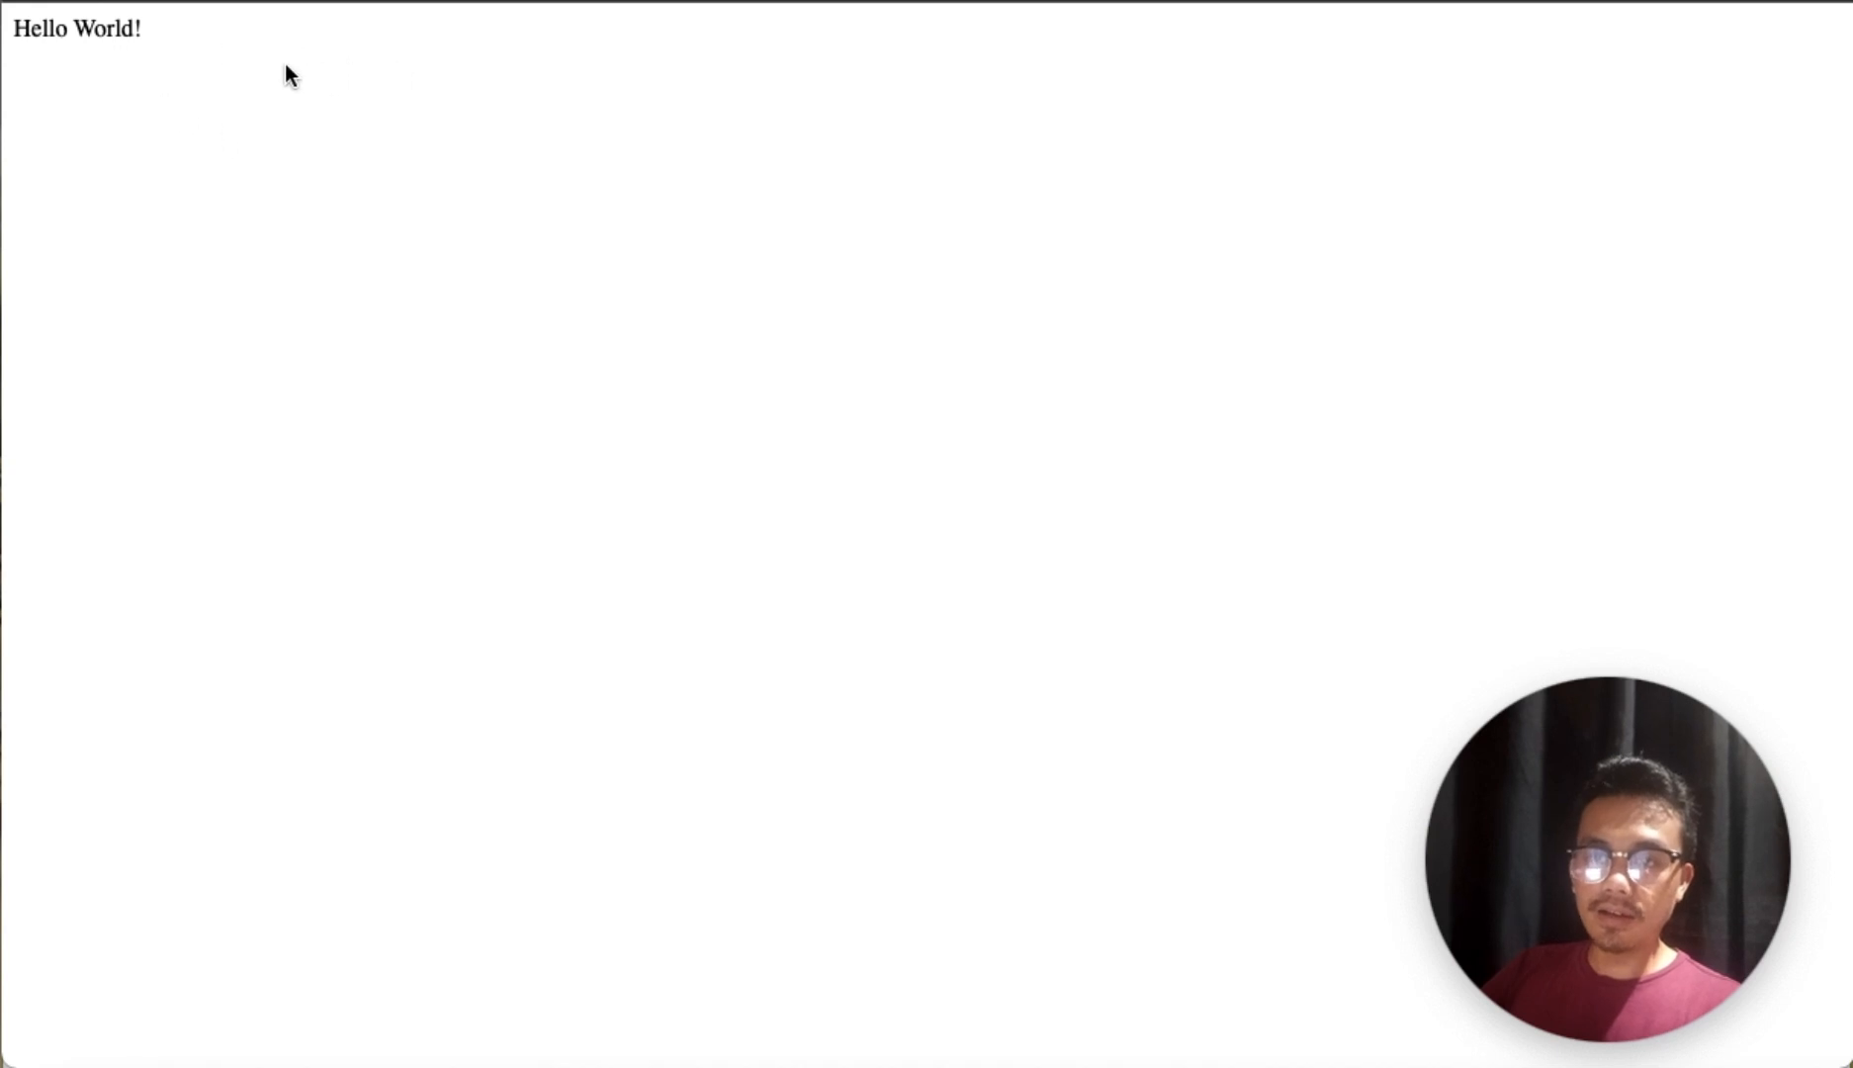
{"action": "left_click", "coordinate": [494, 1]}
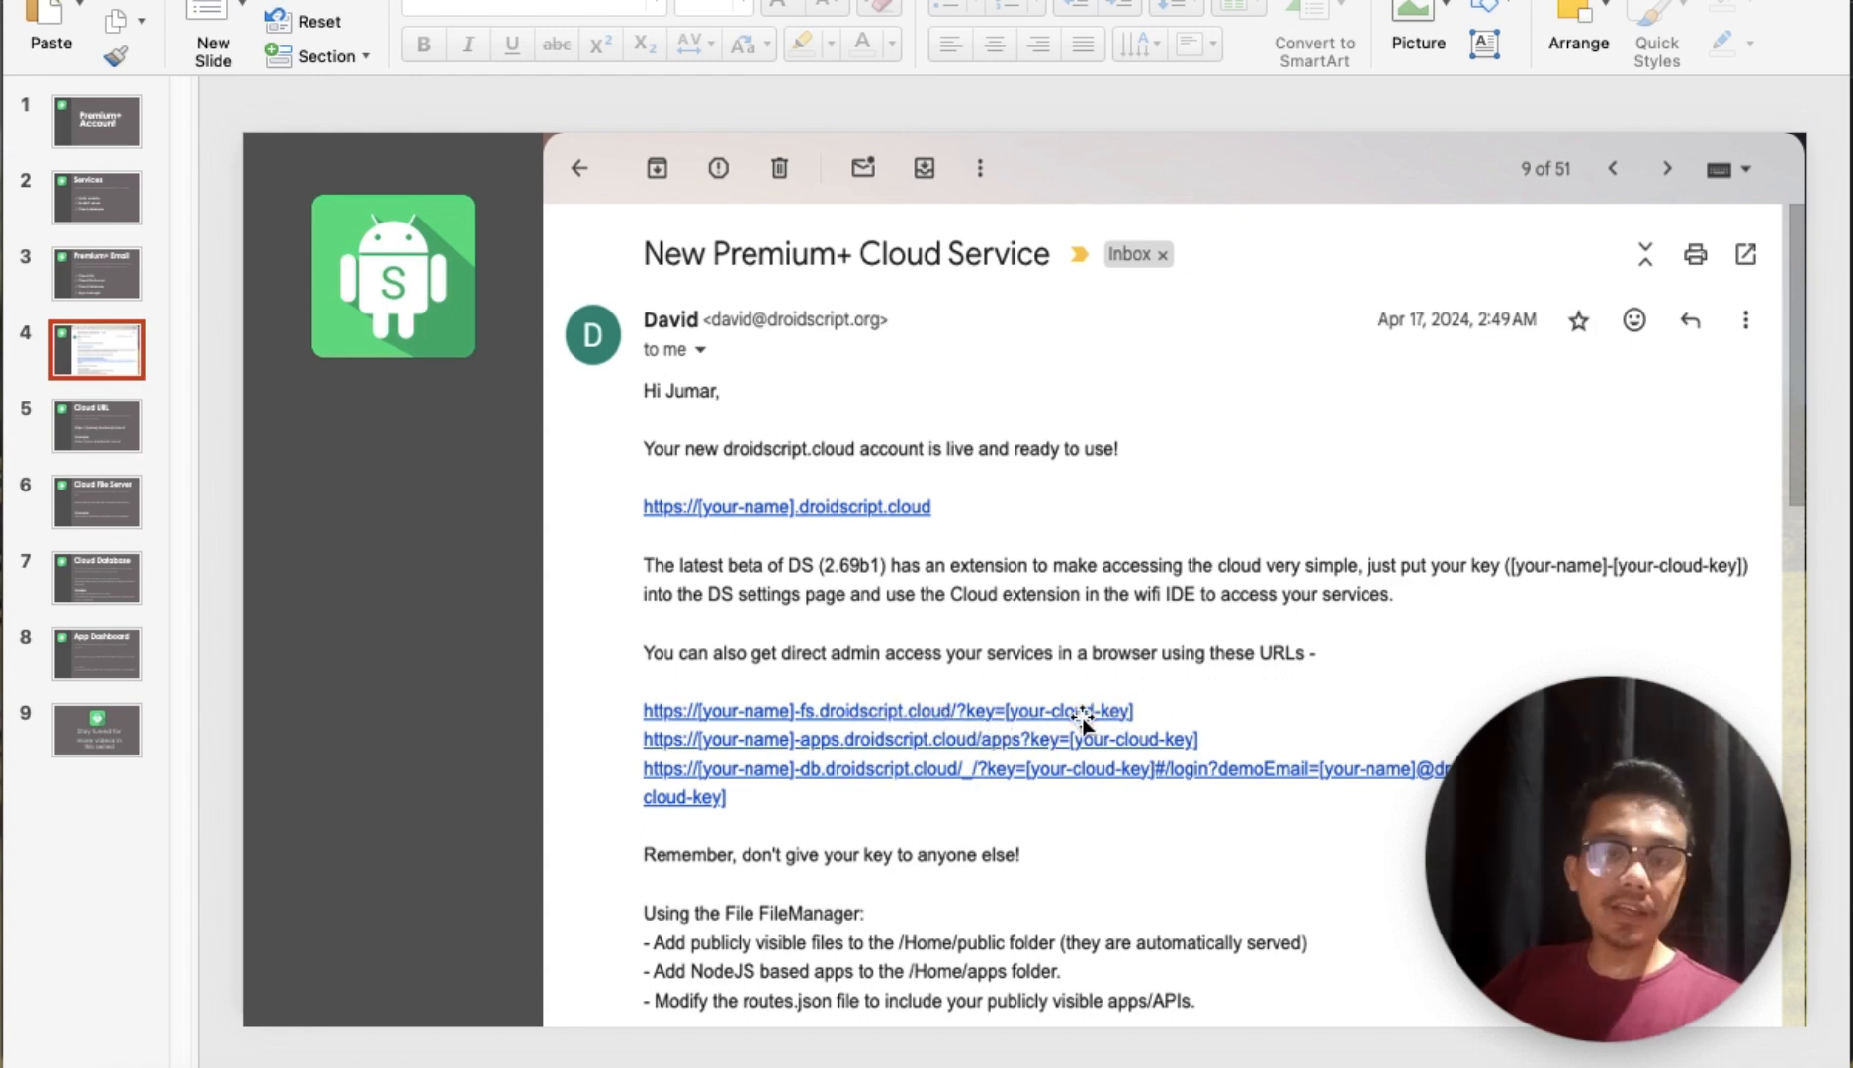
Step: Switch to the cloud file manager in the browser and open index.html from the public folder
{"action": "left_click", "coordinate": [293, 1067]}
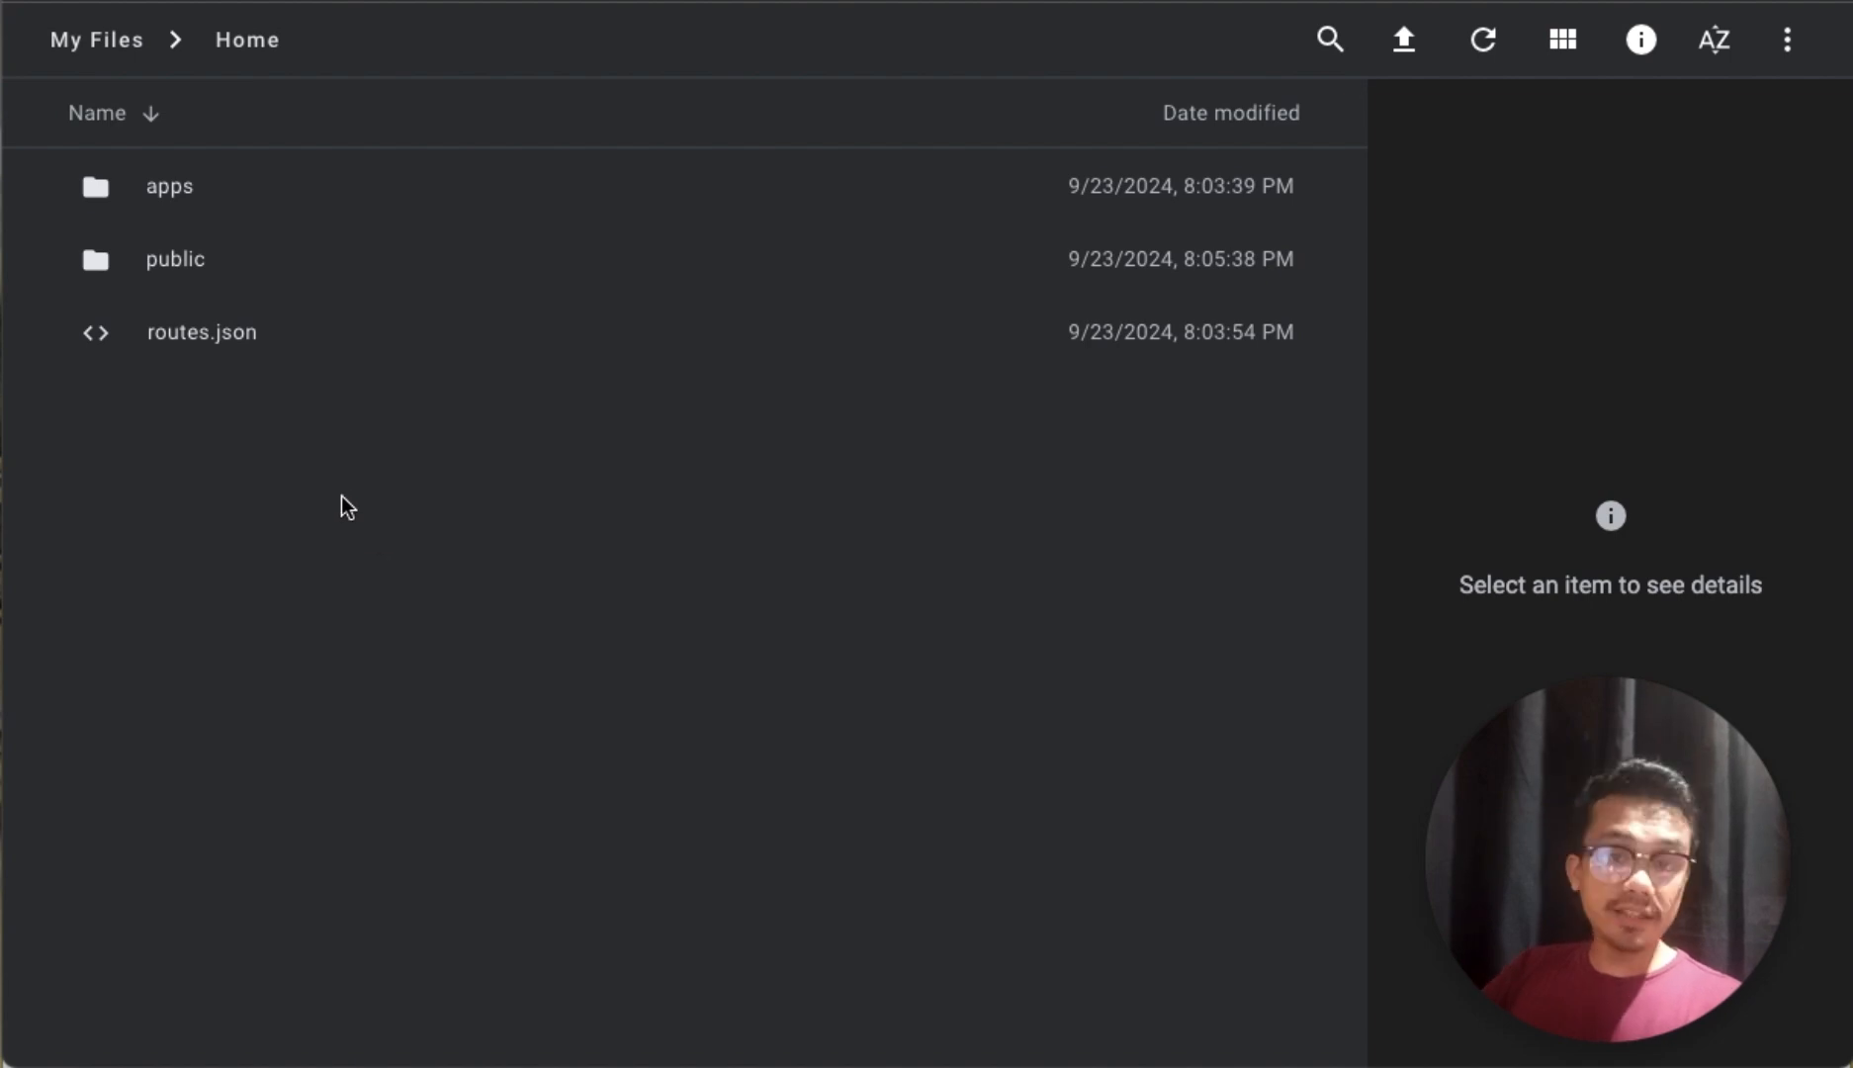
{"action": "left_click", "coordinate": [201, 267]}
{"action": "left_click", "coordinate": [200, 267]}
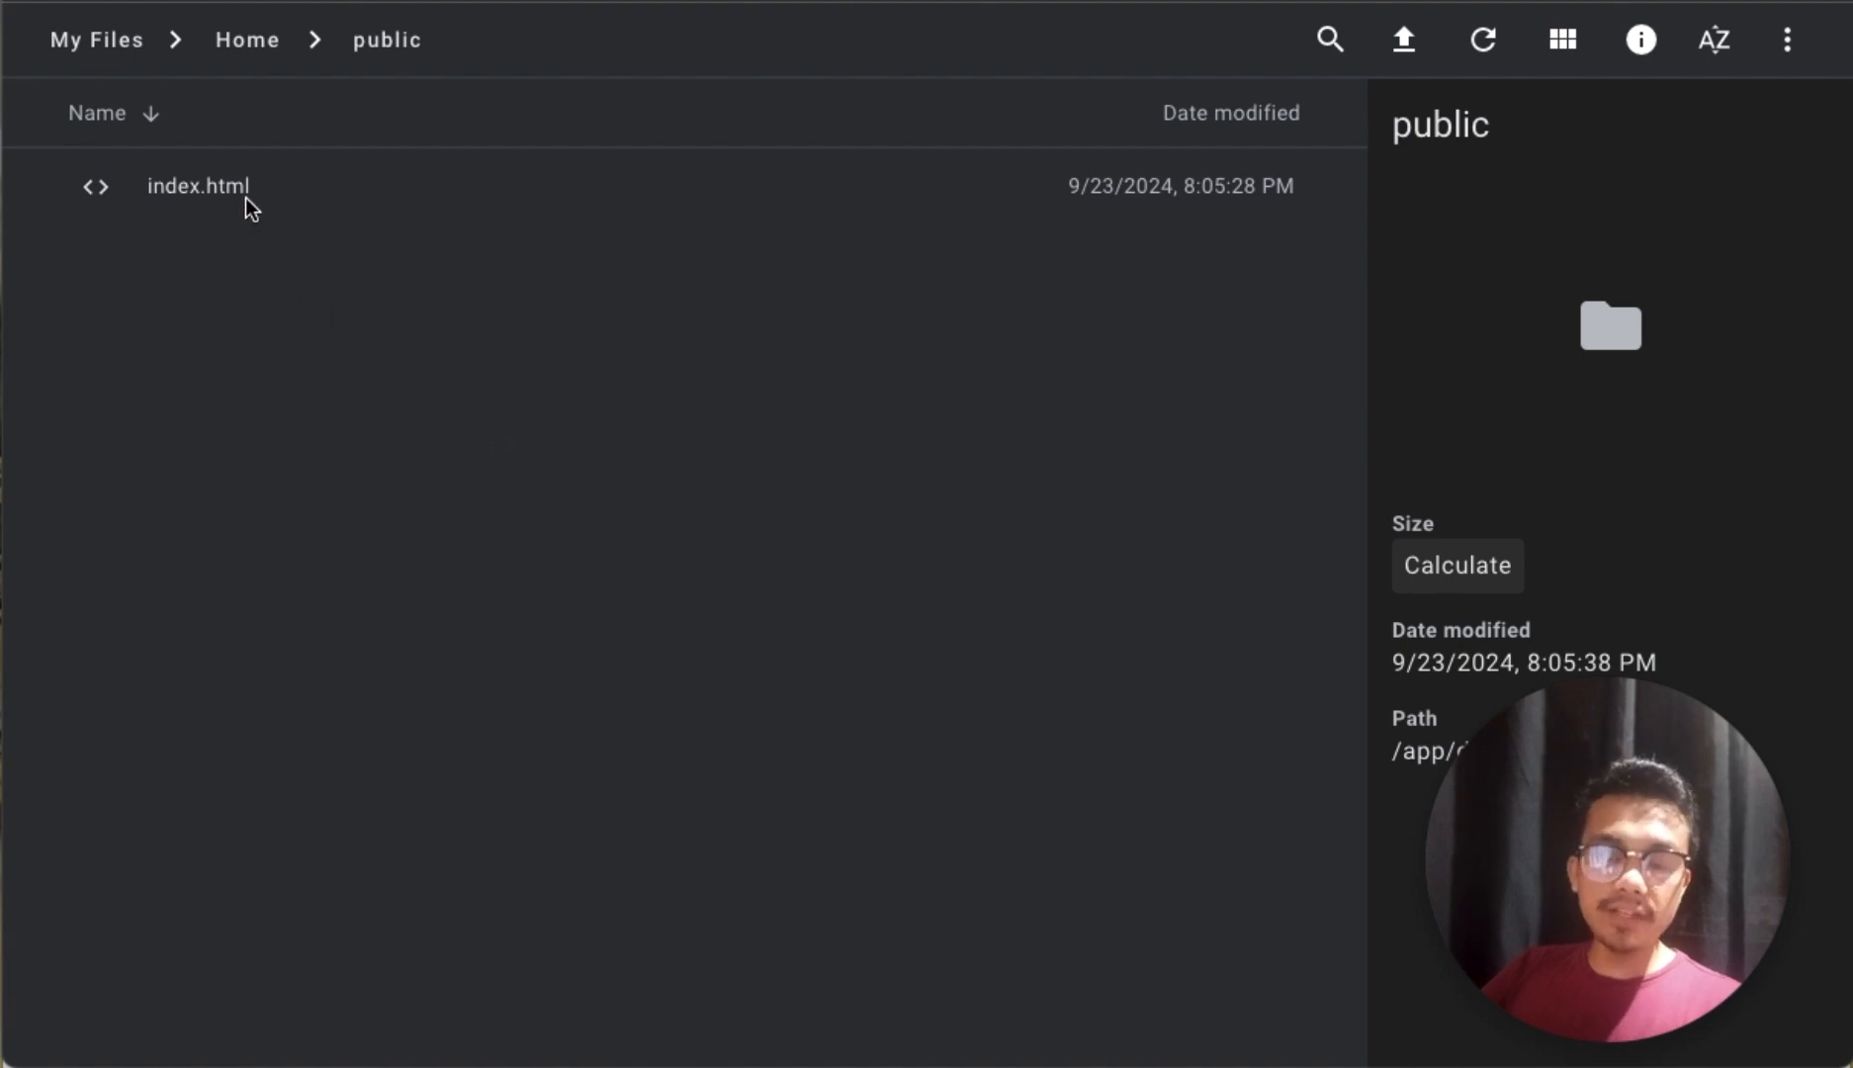
{"action": "left_click", "coordinate": [1189, 543]}
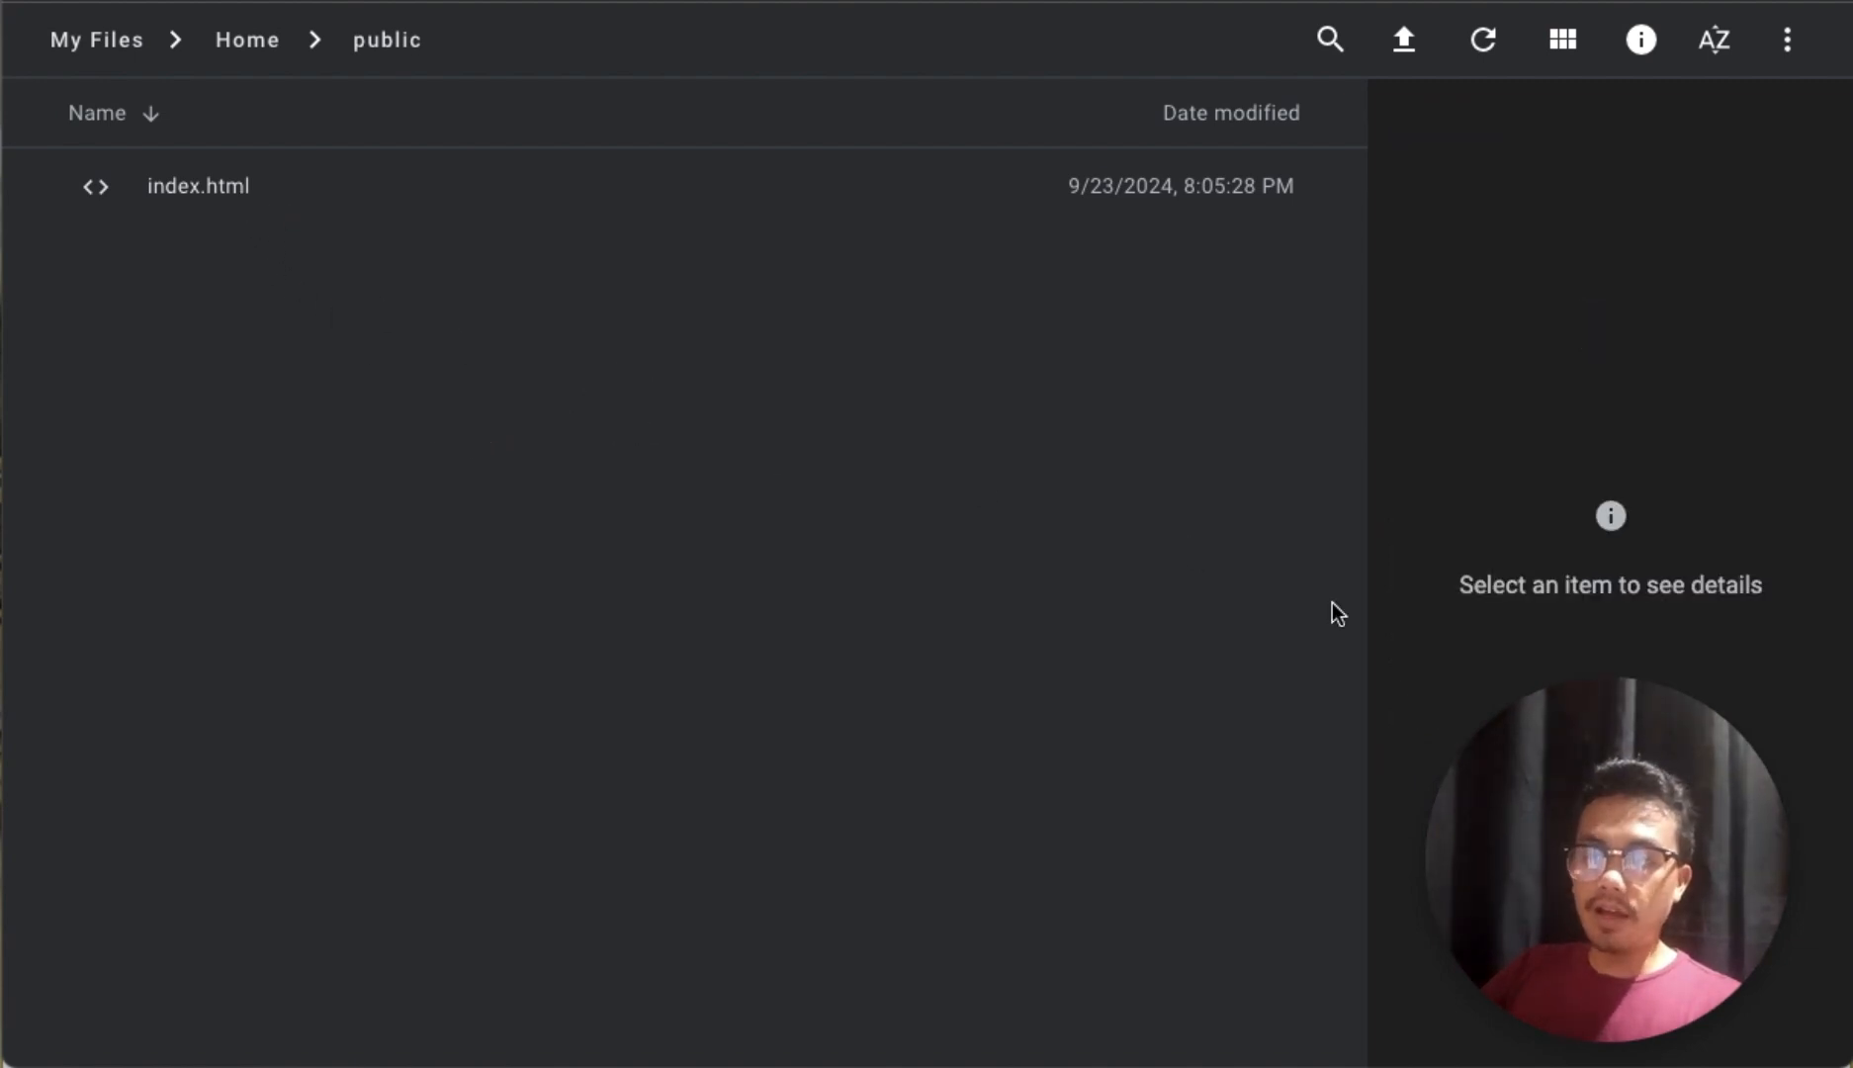
{"action": "left_click", "coordinate": [384, 439]}
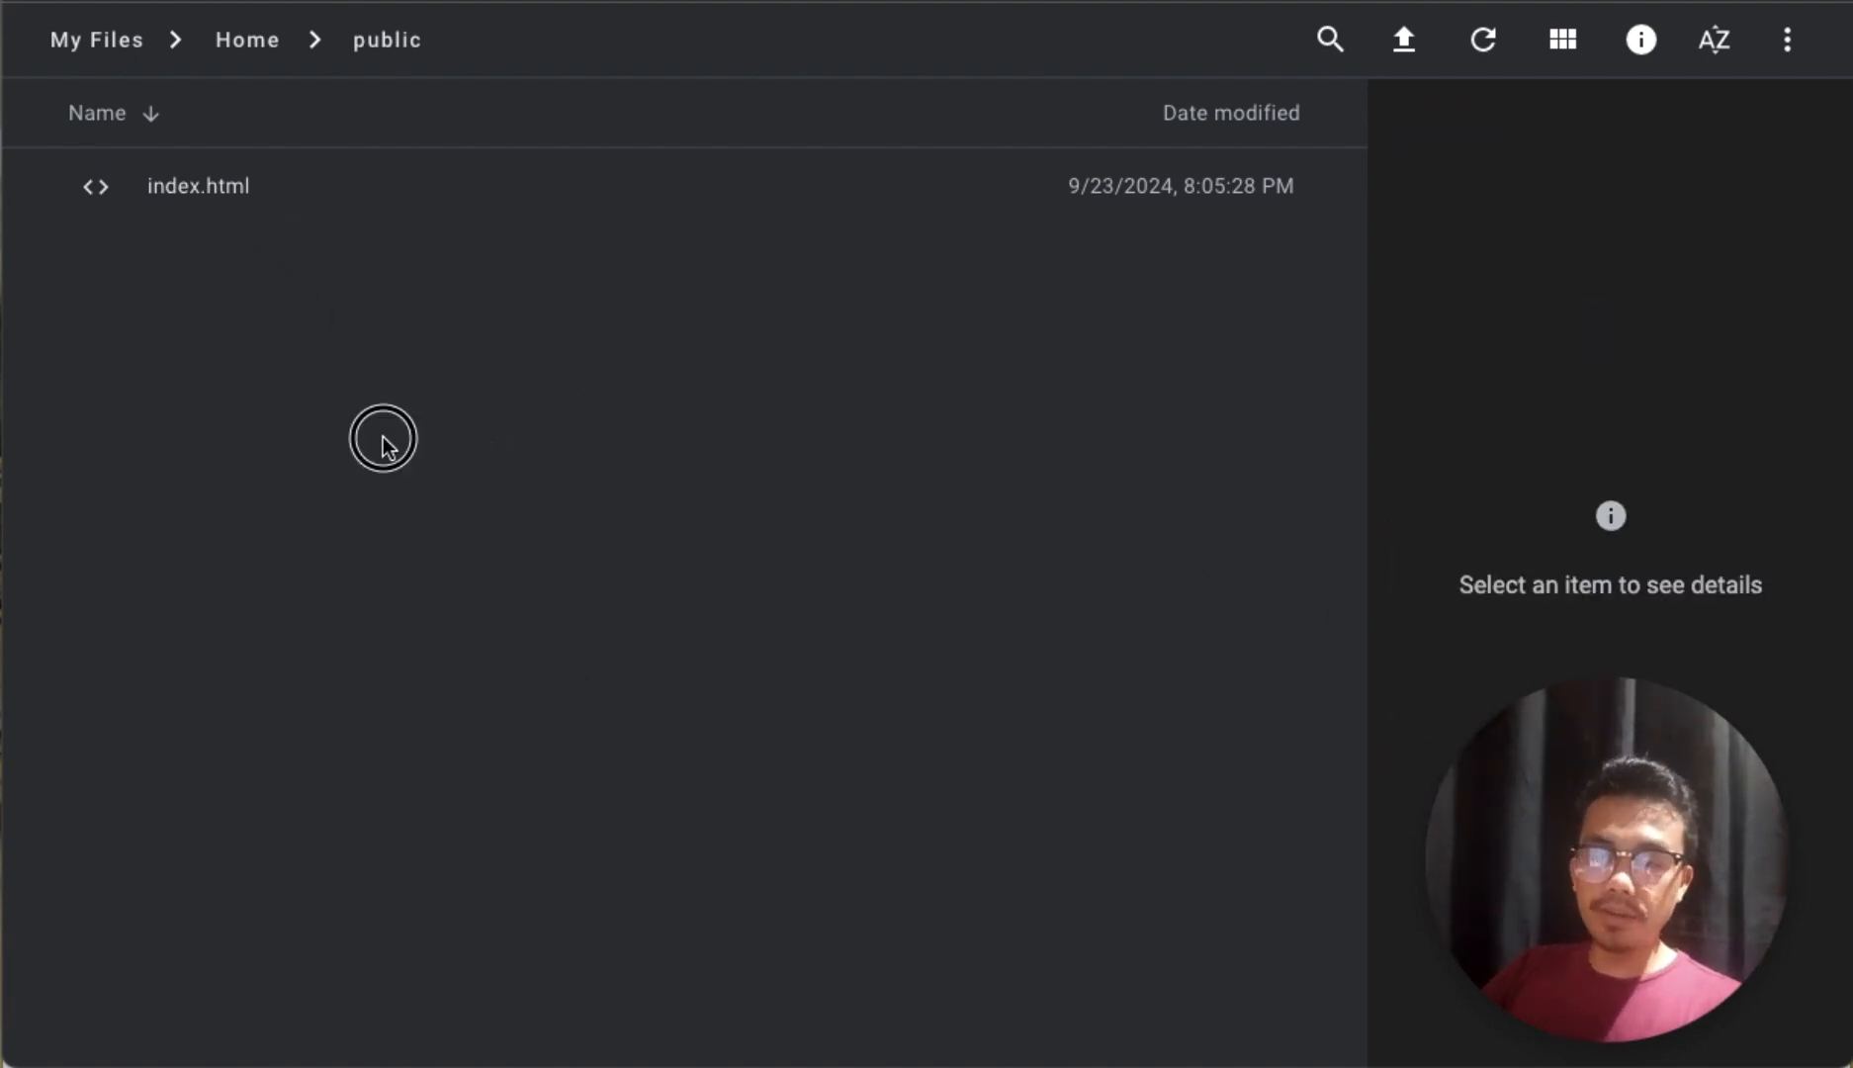
{"action": "double_click", "coordinate": [238, 188]}
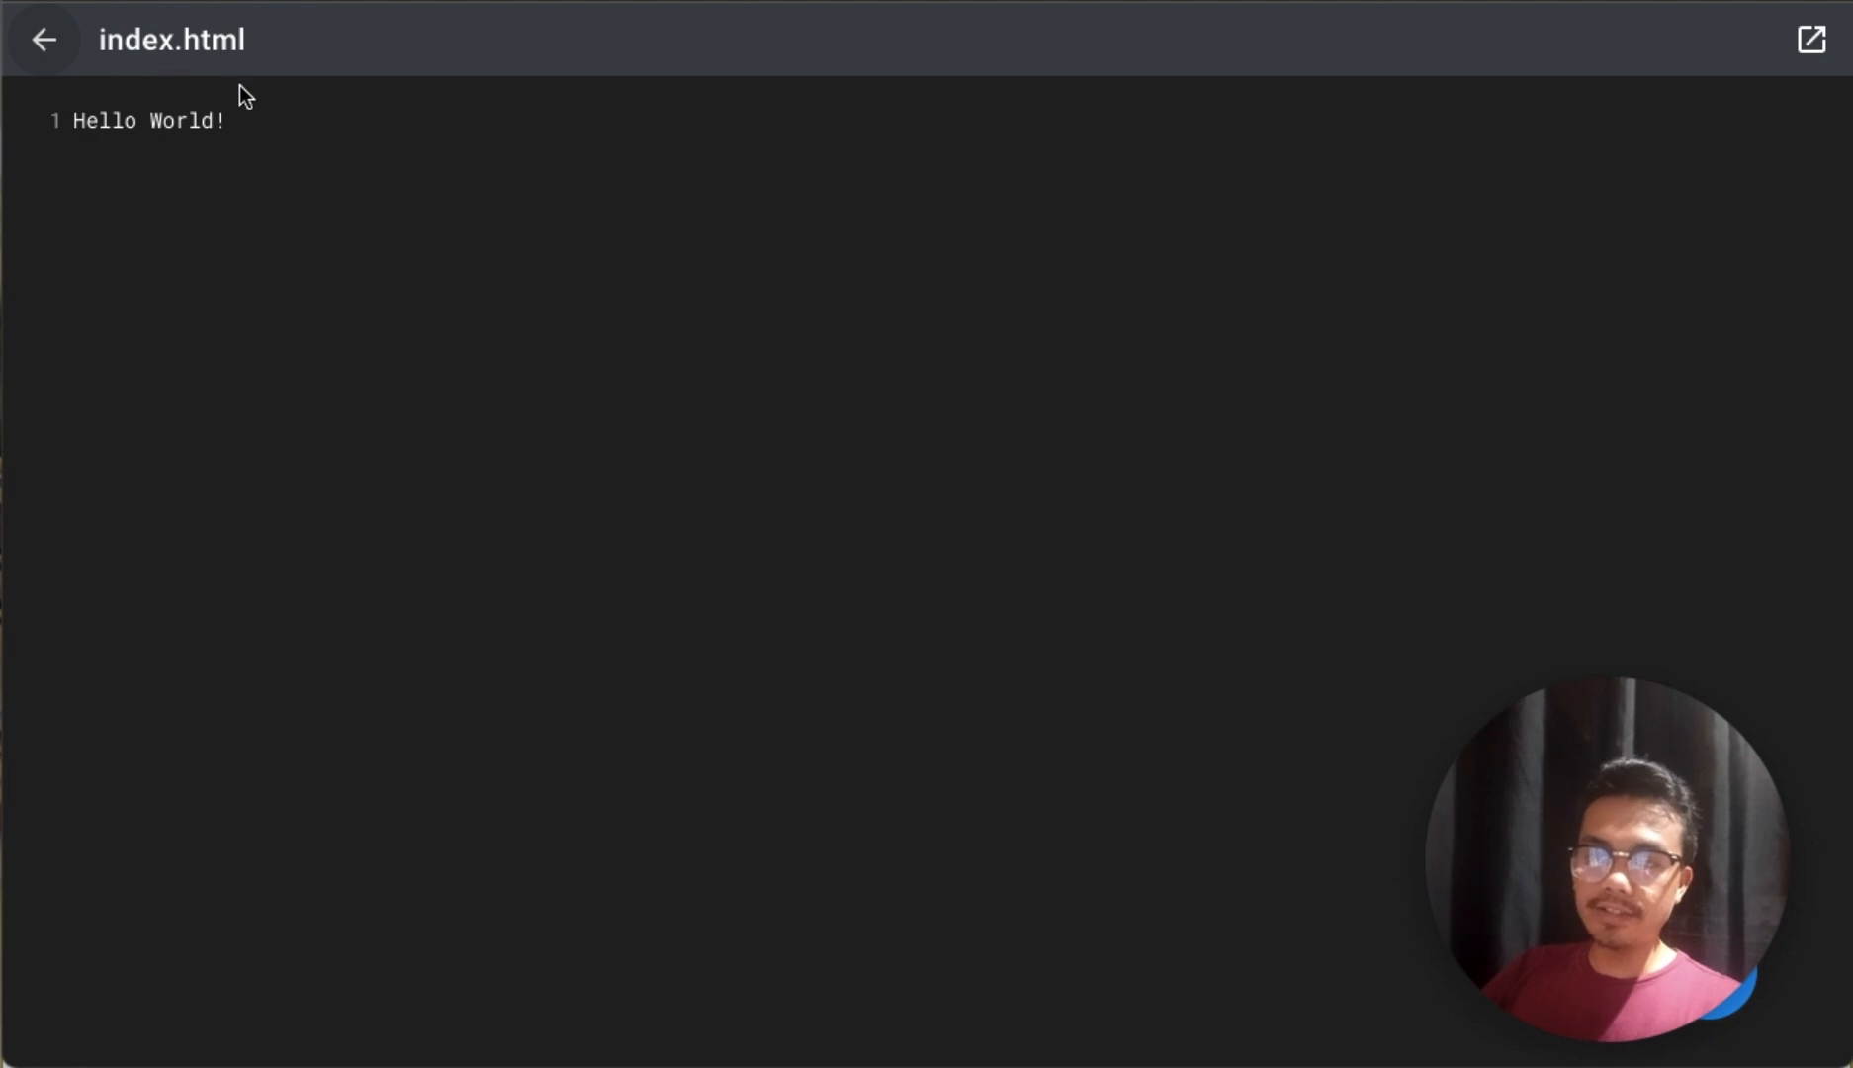
Step: Replace the contents of index.html with "This is my first website!" and save the file
{"action": "left_click", "coordinate": [259, 121]}
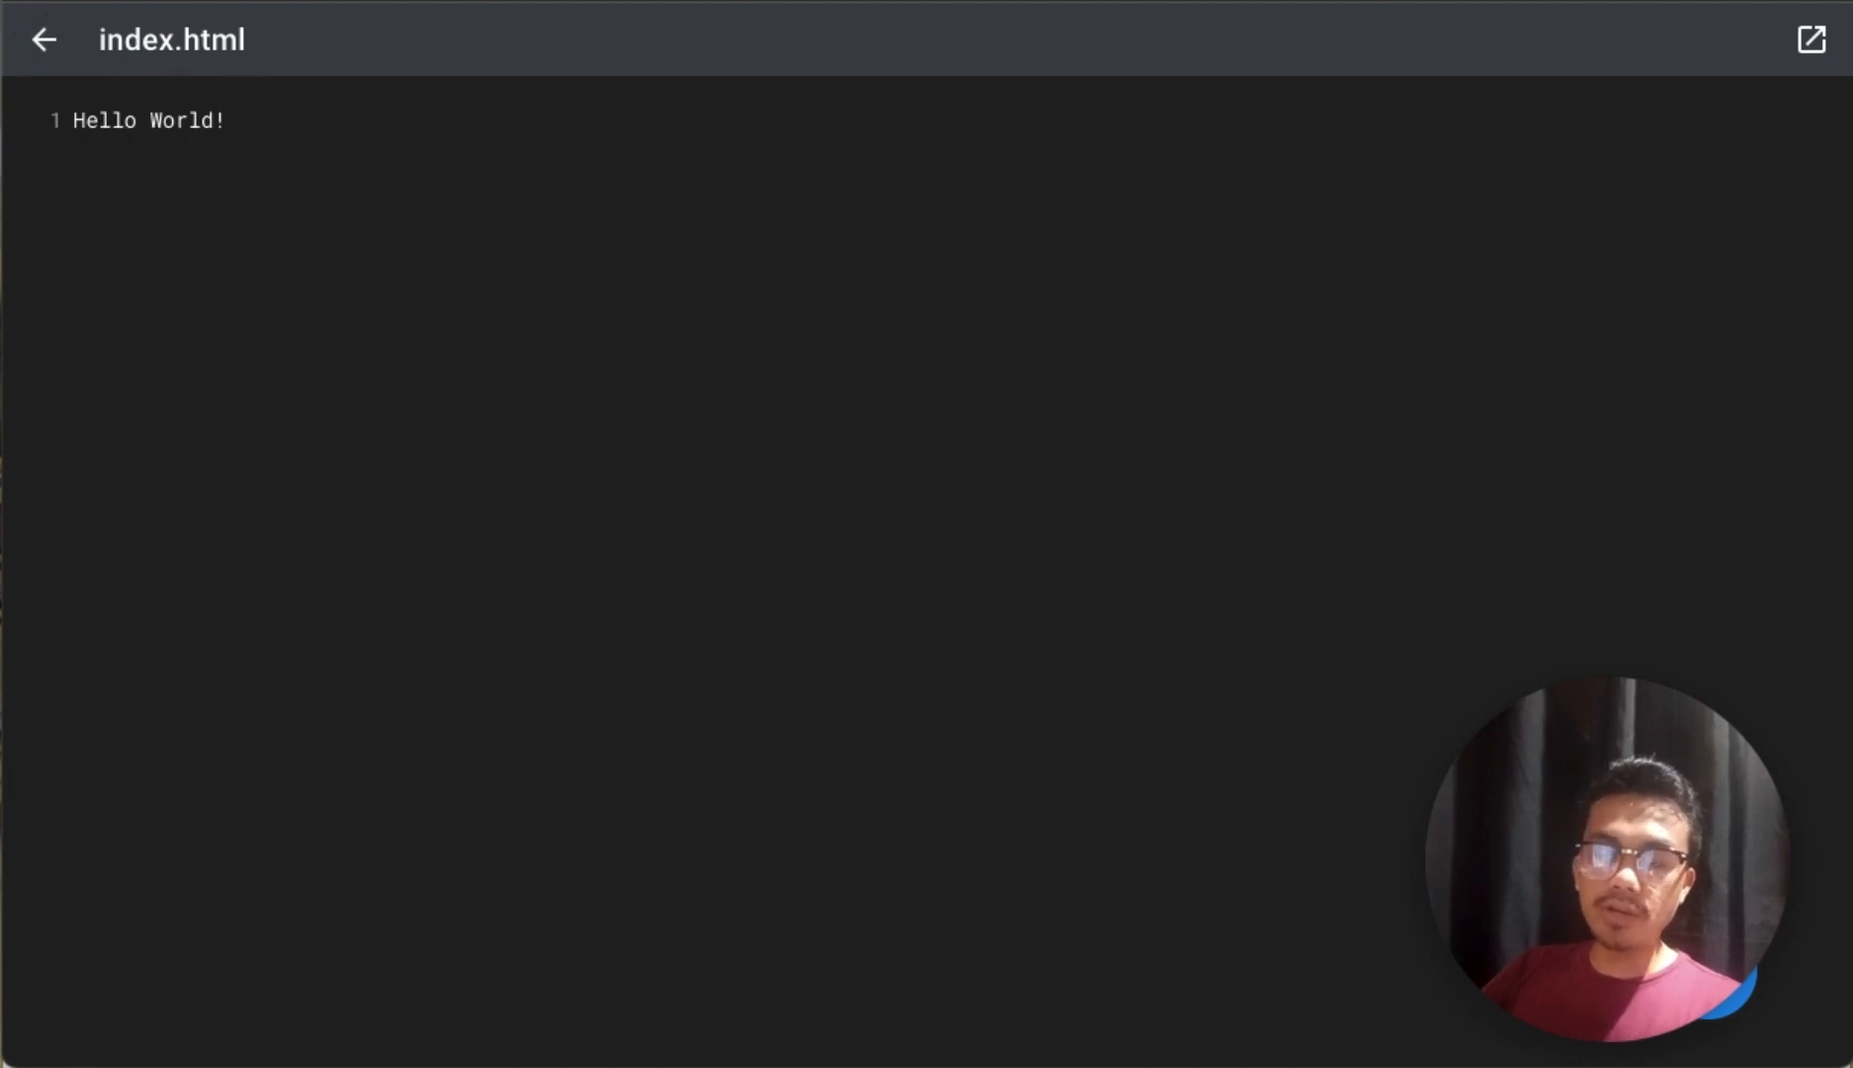
{"action": "left_click_drag", "start_coordinate": [1701, 973], "coordinate": [1691, 627]}
{"action": "left_click", "coordinate": [1421, 888]}
{"action": "left_click", "coordinate": [1708, 970]}
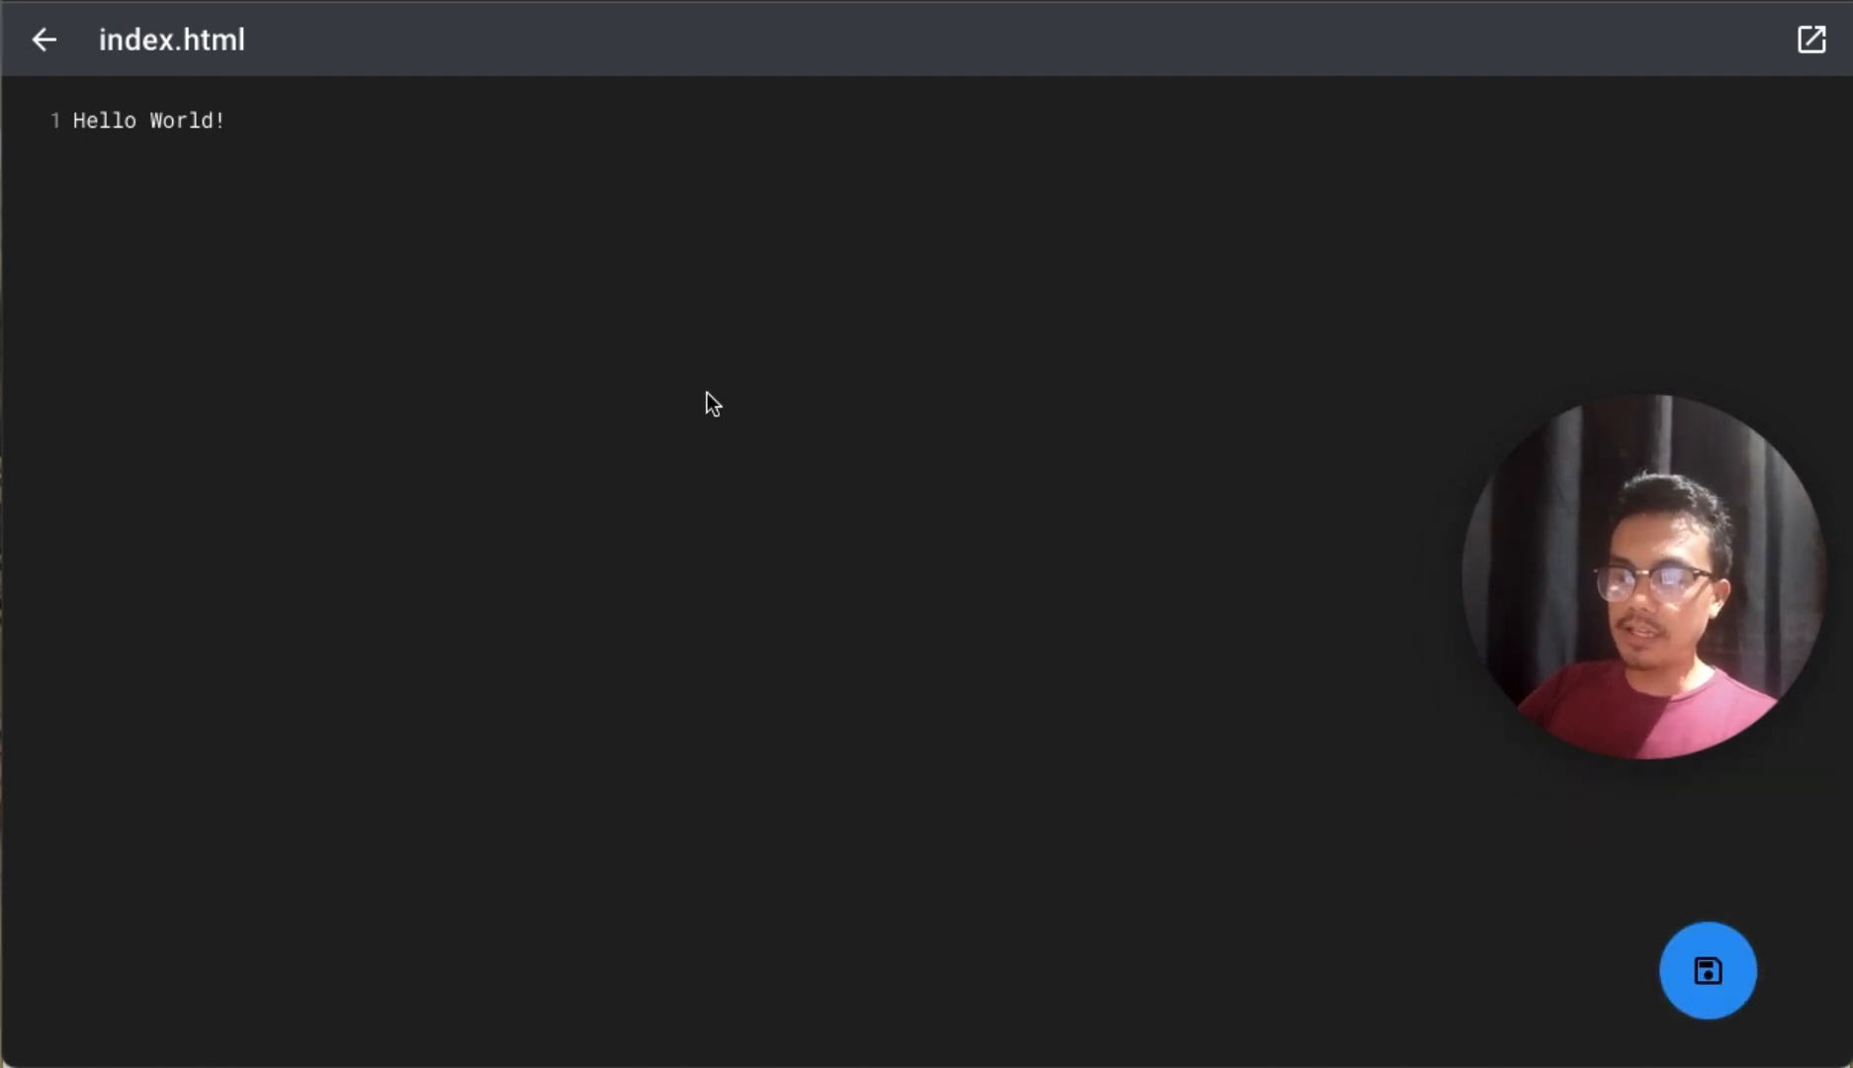
{"action": "left_click_drag", "start_coordinate": [260, 135], "coordinate": [67, 115]}
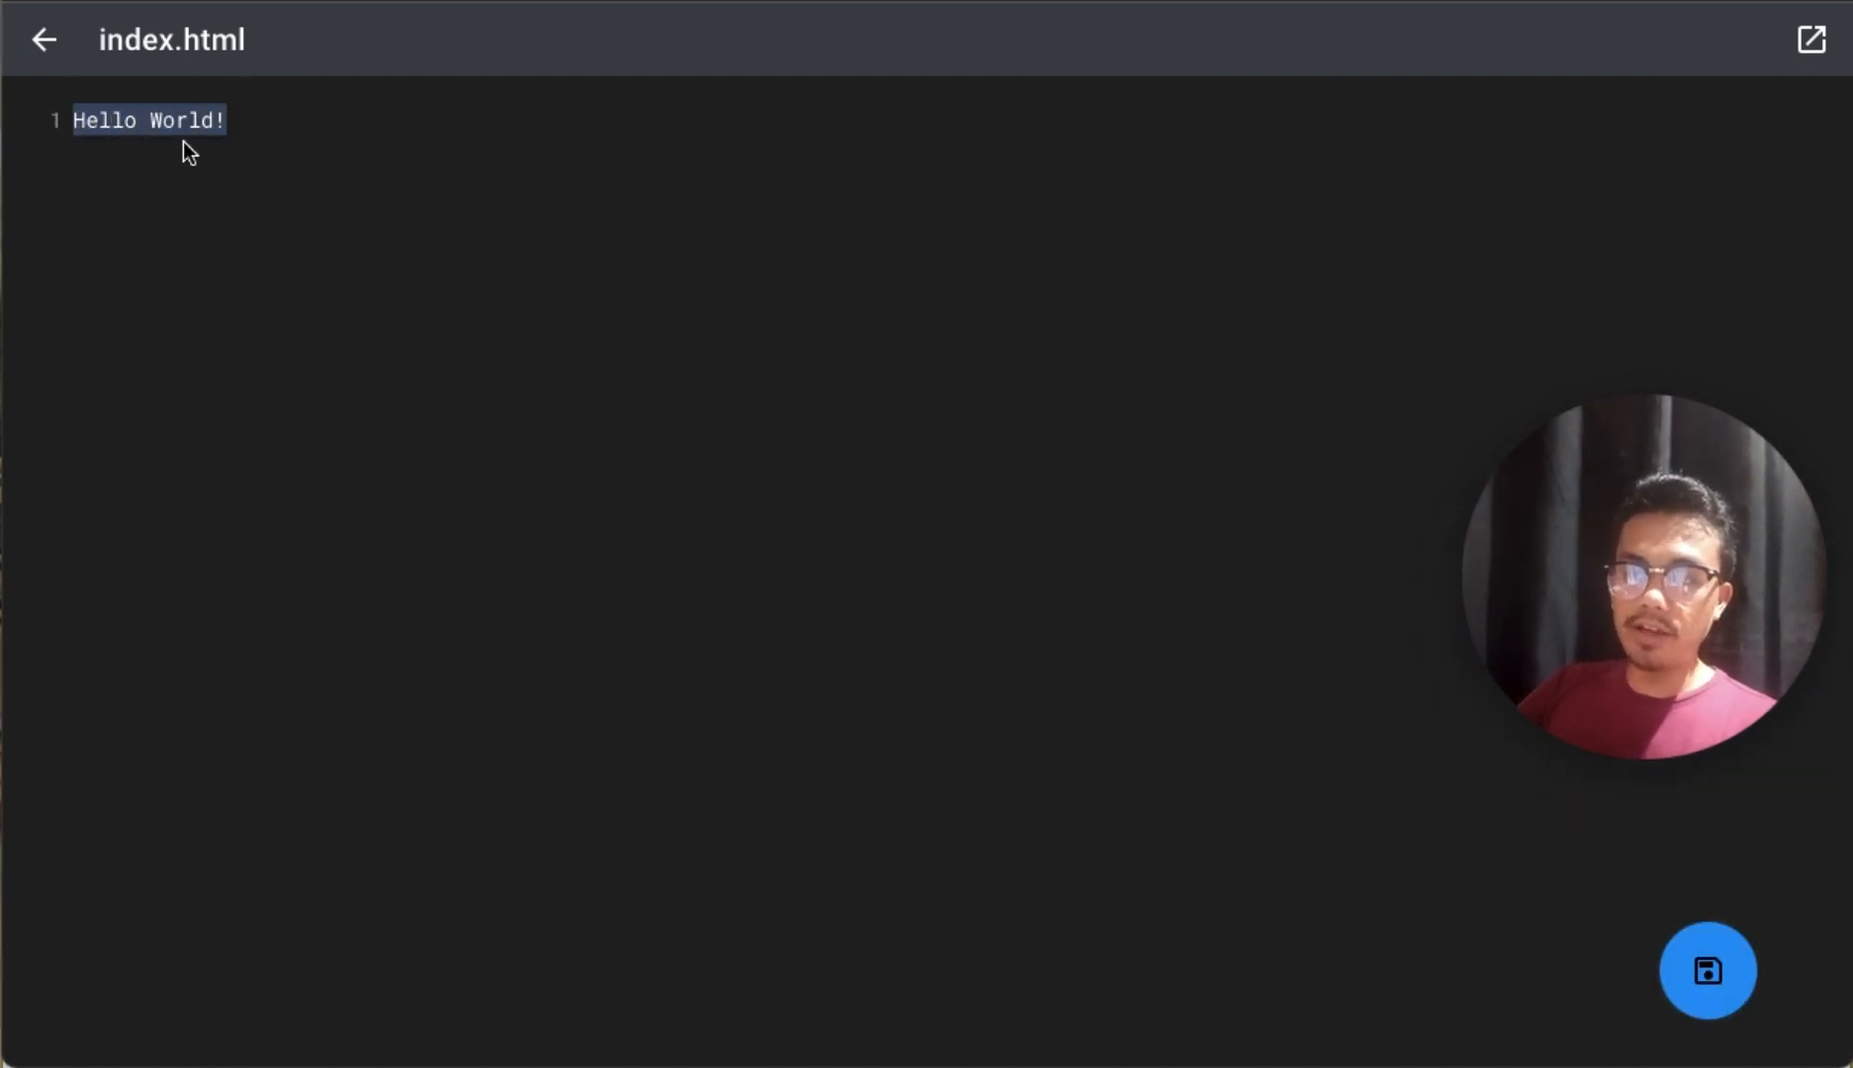
{"action": "key", "text": "BackSpace"}
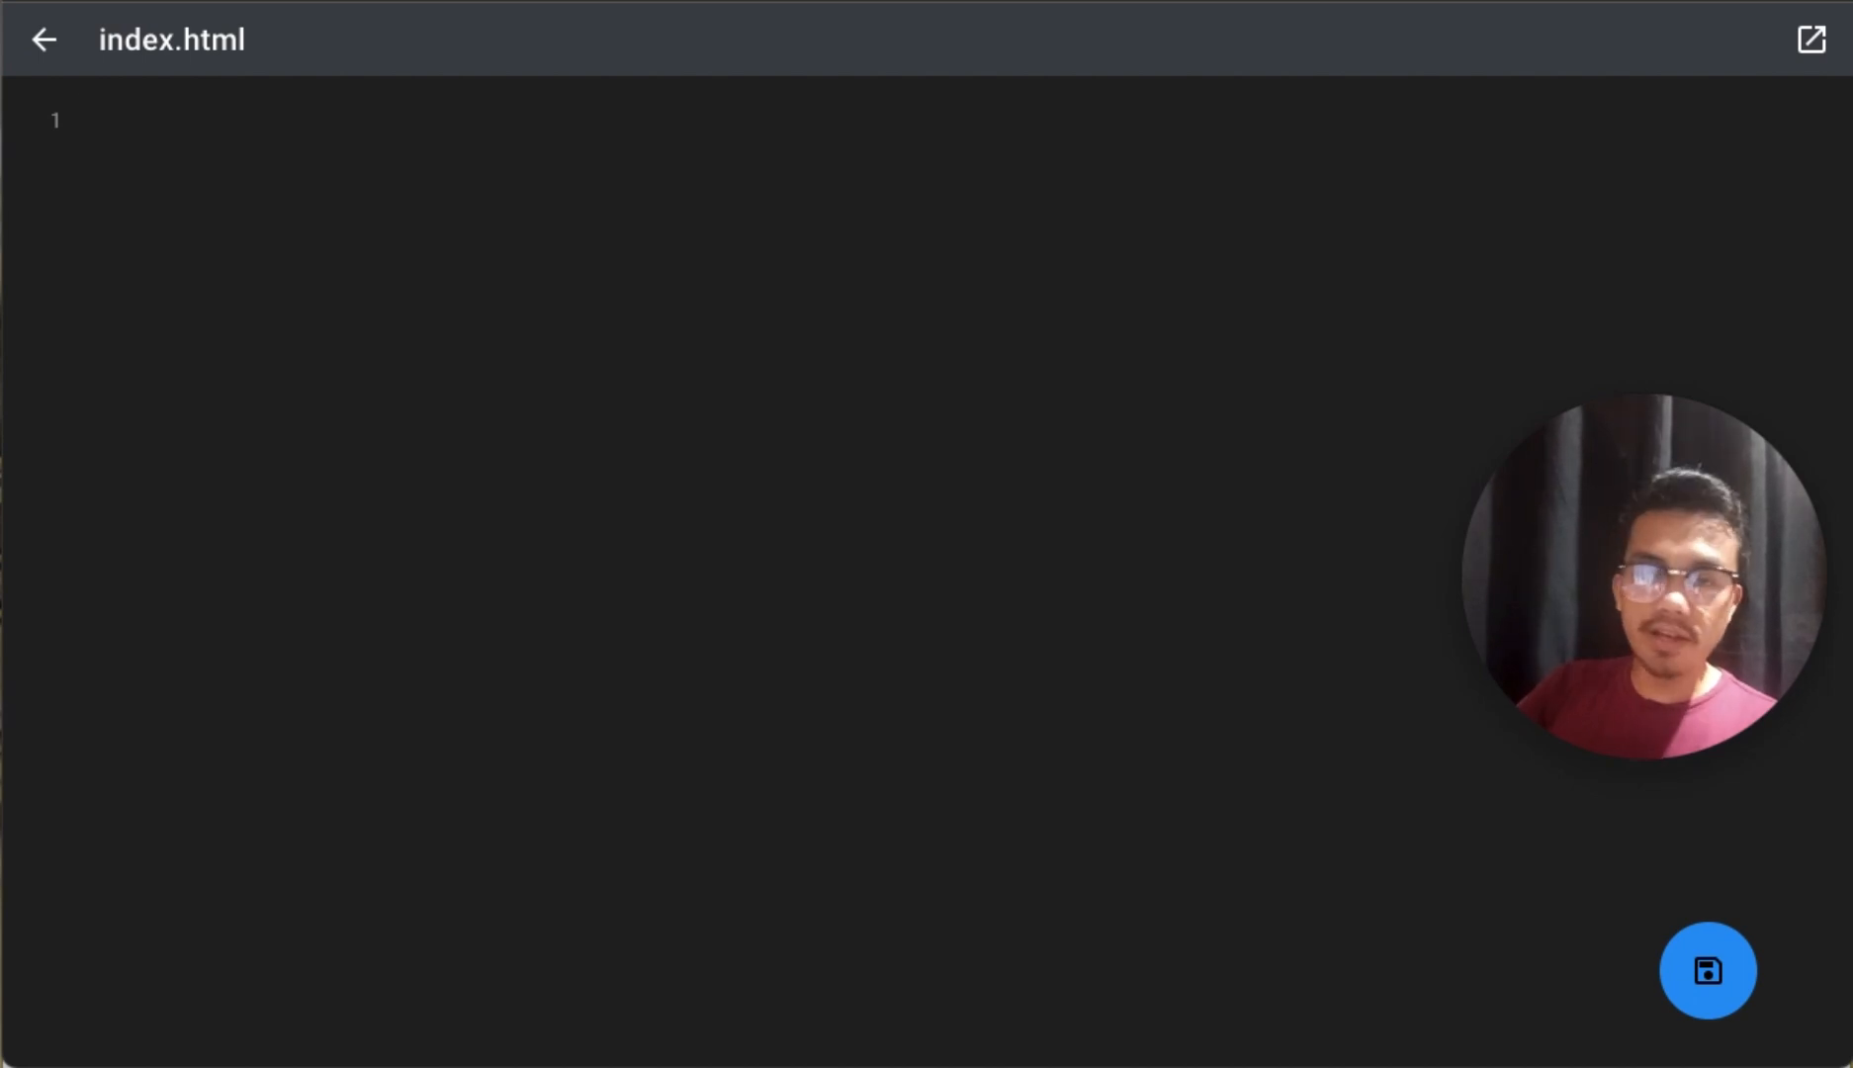
{"action": "type", "text": "Th"}
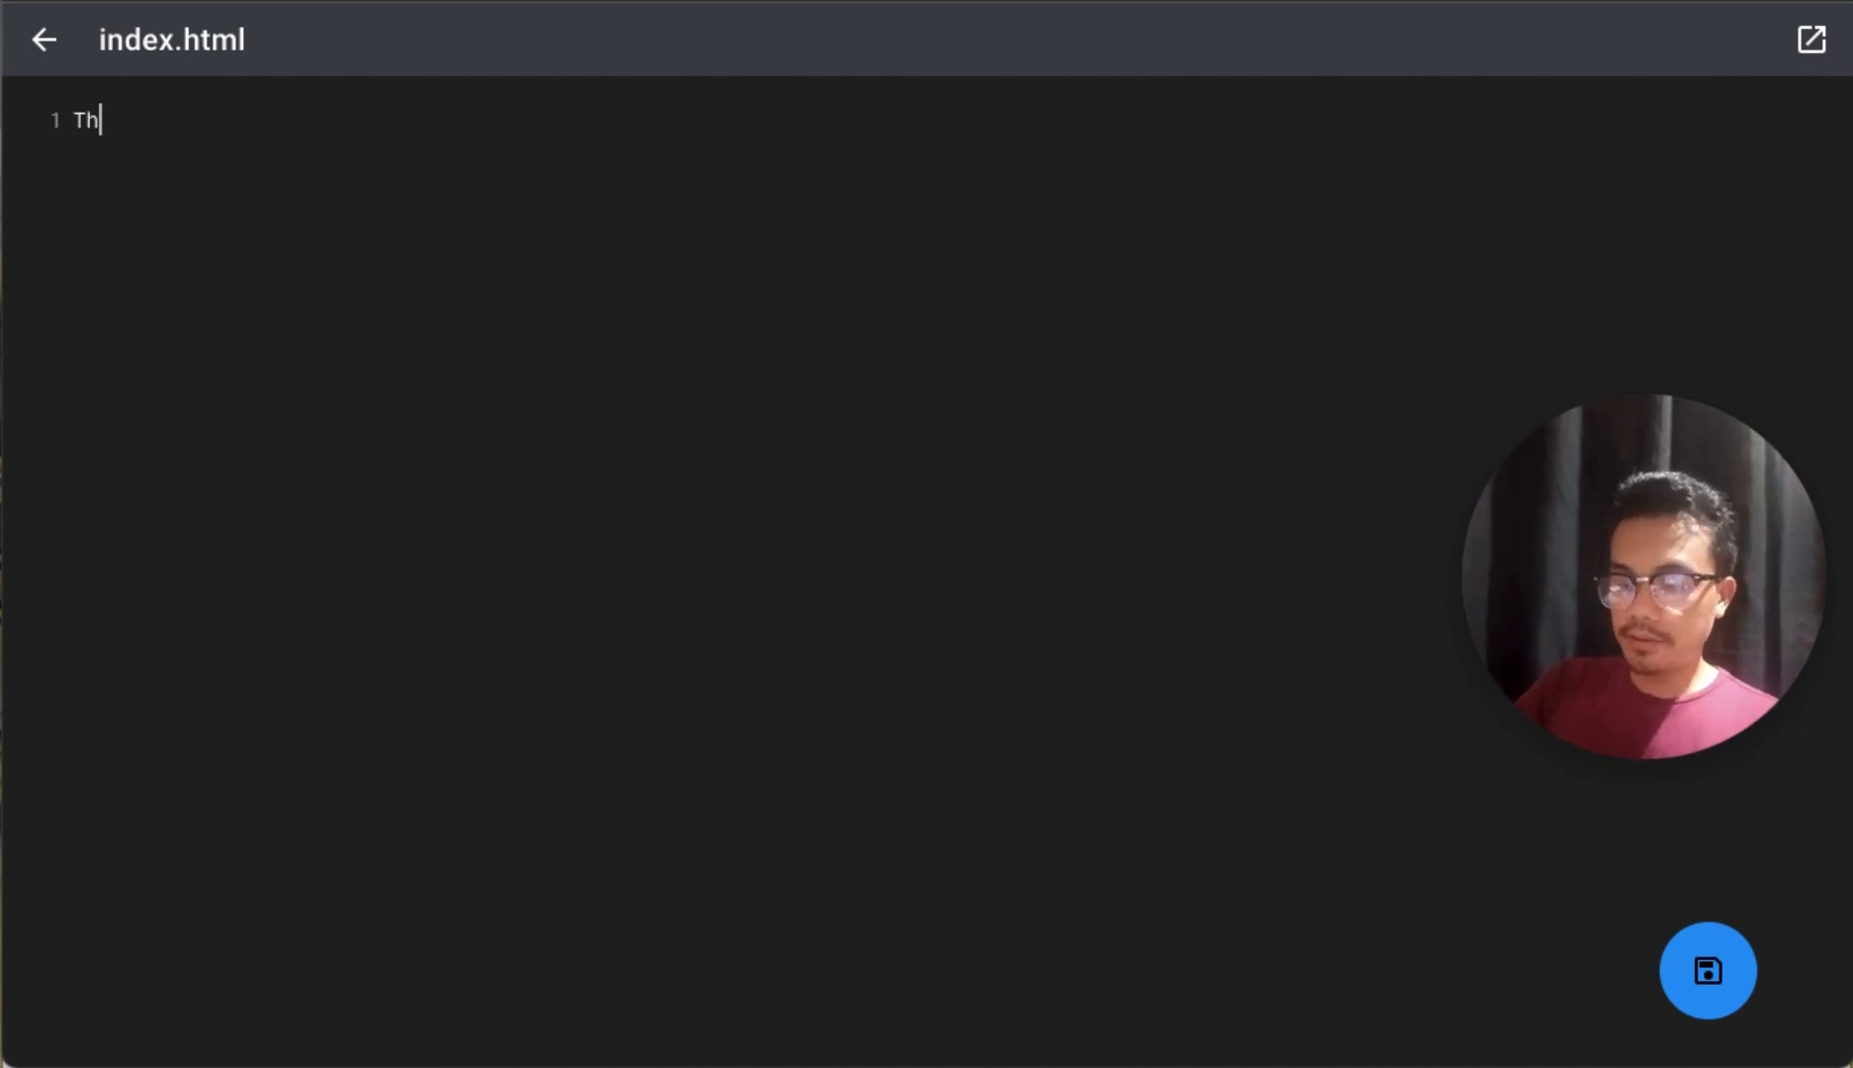
{"action": "type", "text": "is is my first qeb"}
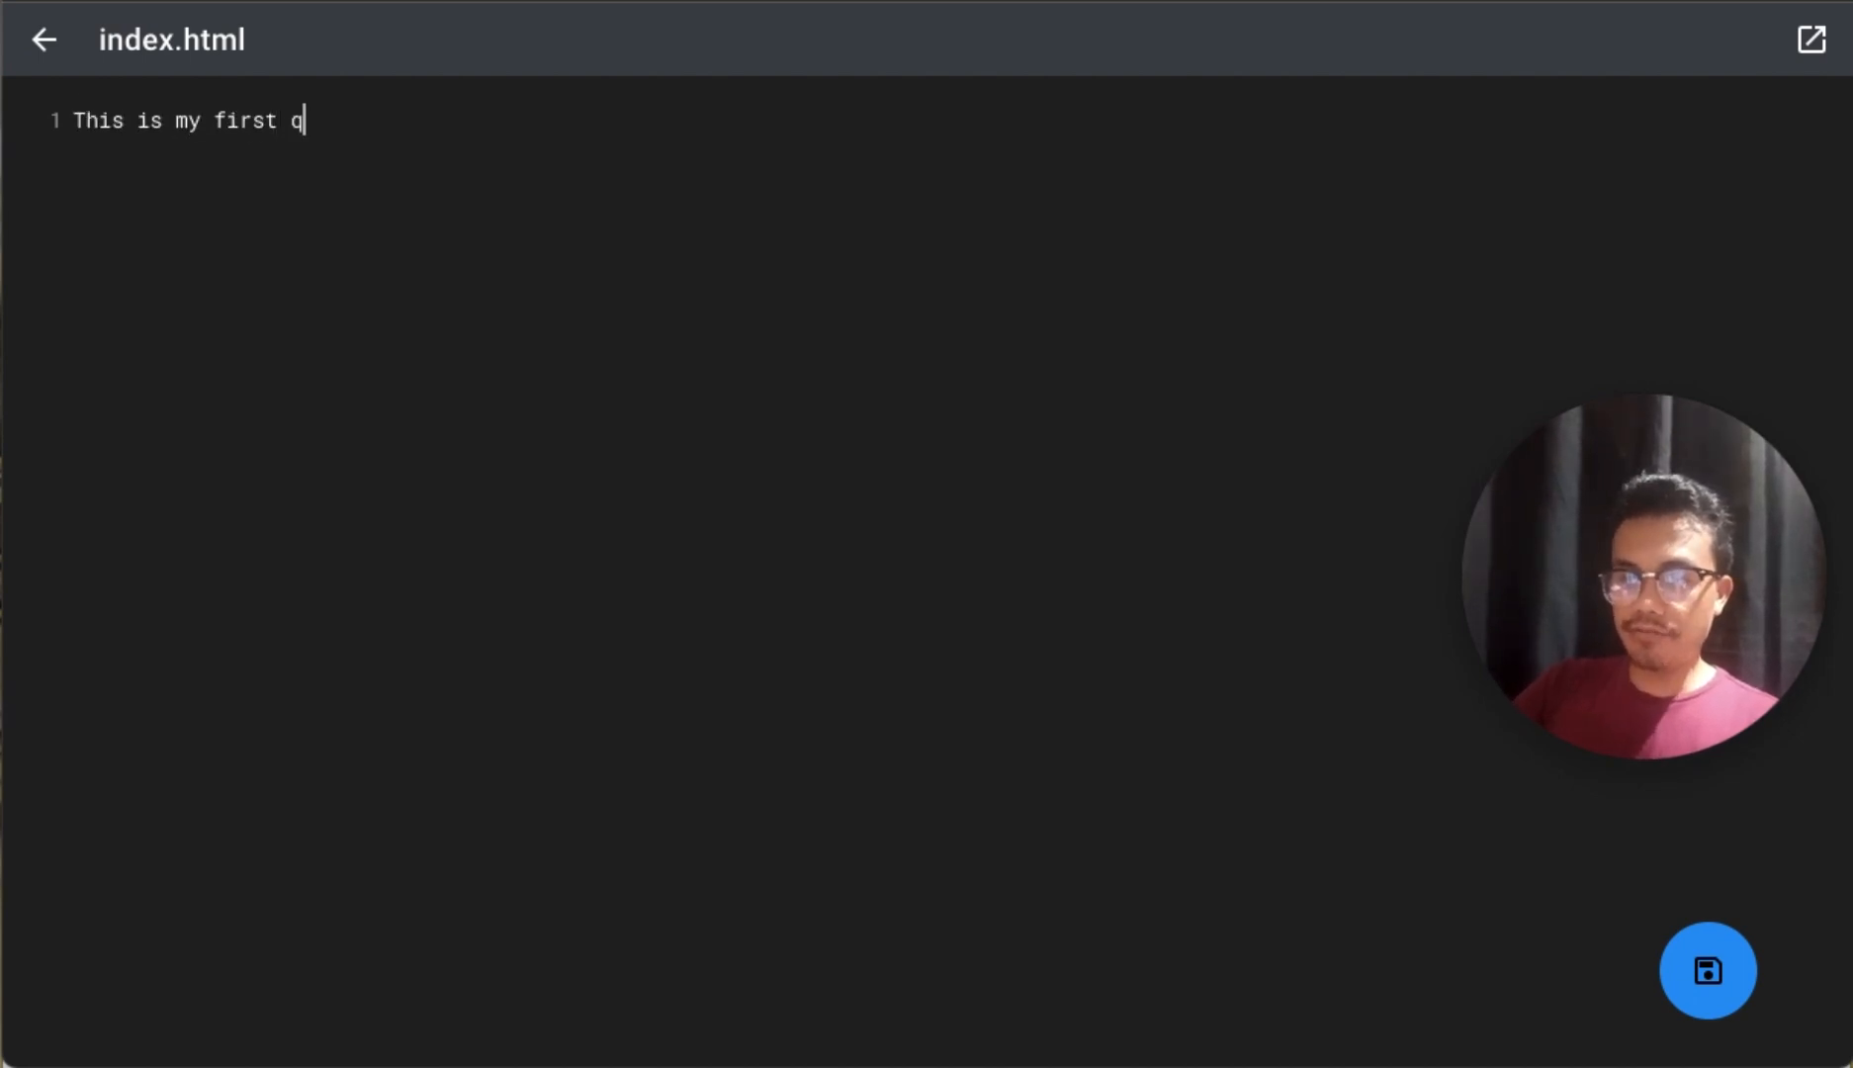
{"action": "key", "text": "BackSpace"}
{"action": "key", "text": "BackSpace"}
{"action": "key", "text": "BackSpace"}
{"action": "type", "text": "website"}
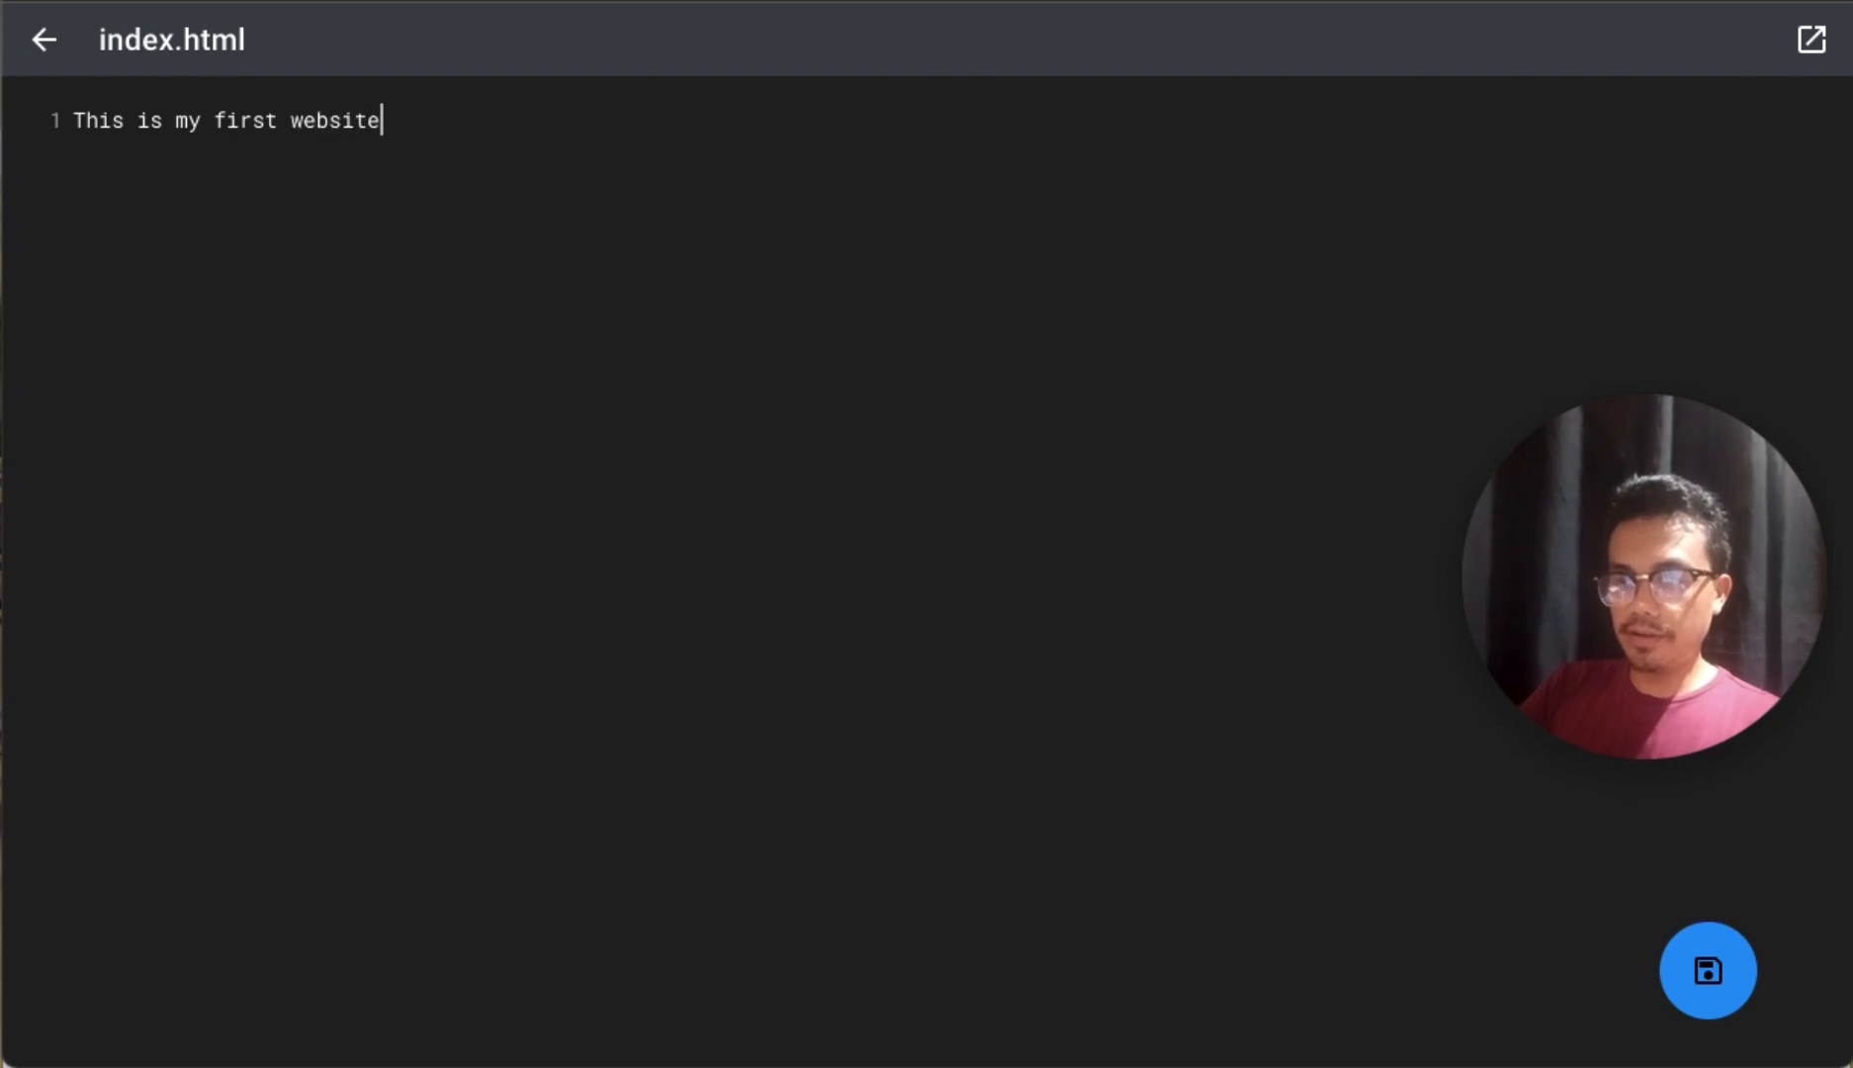
{"action": "type", "text": "!"}
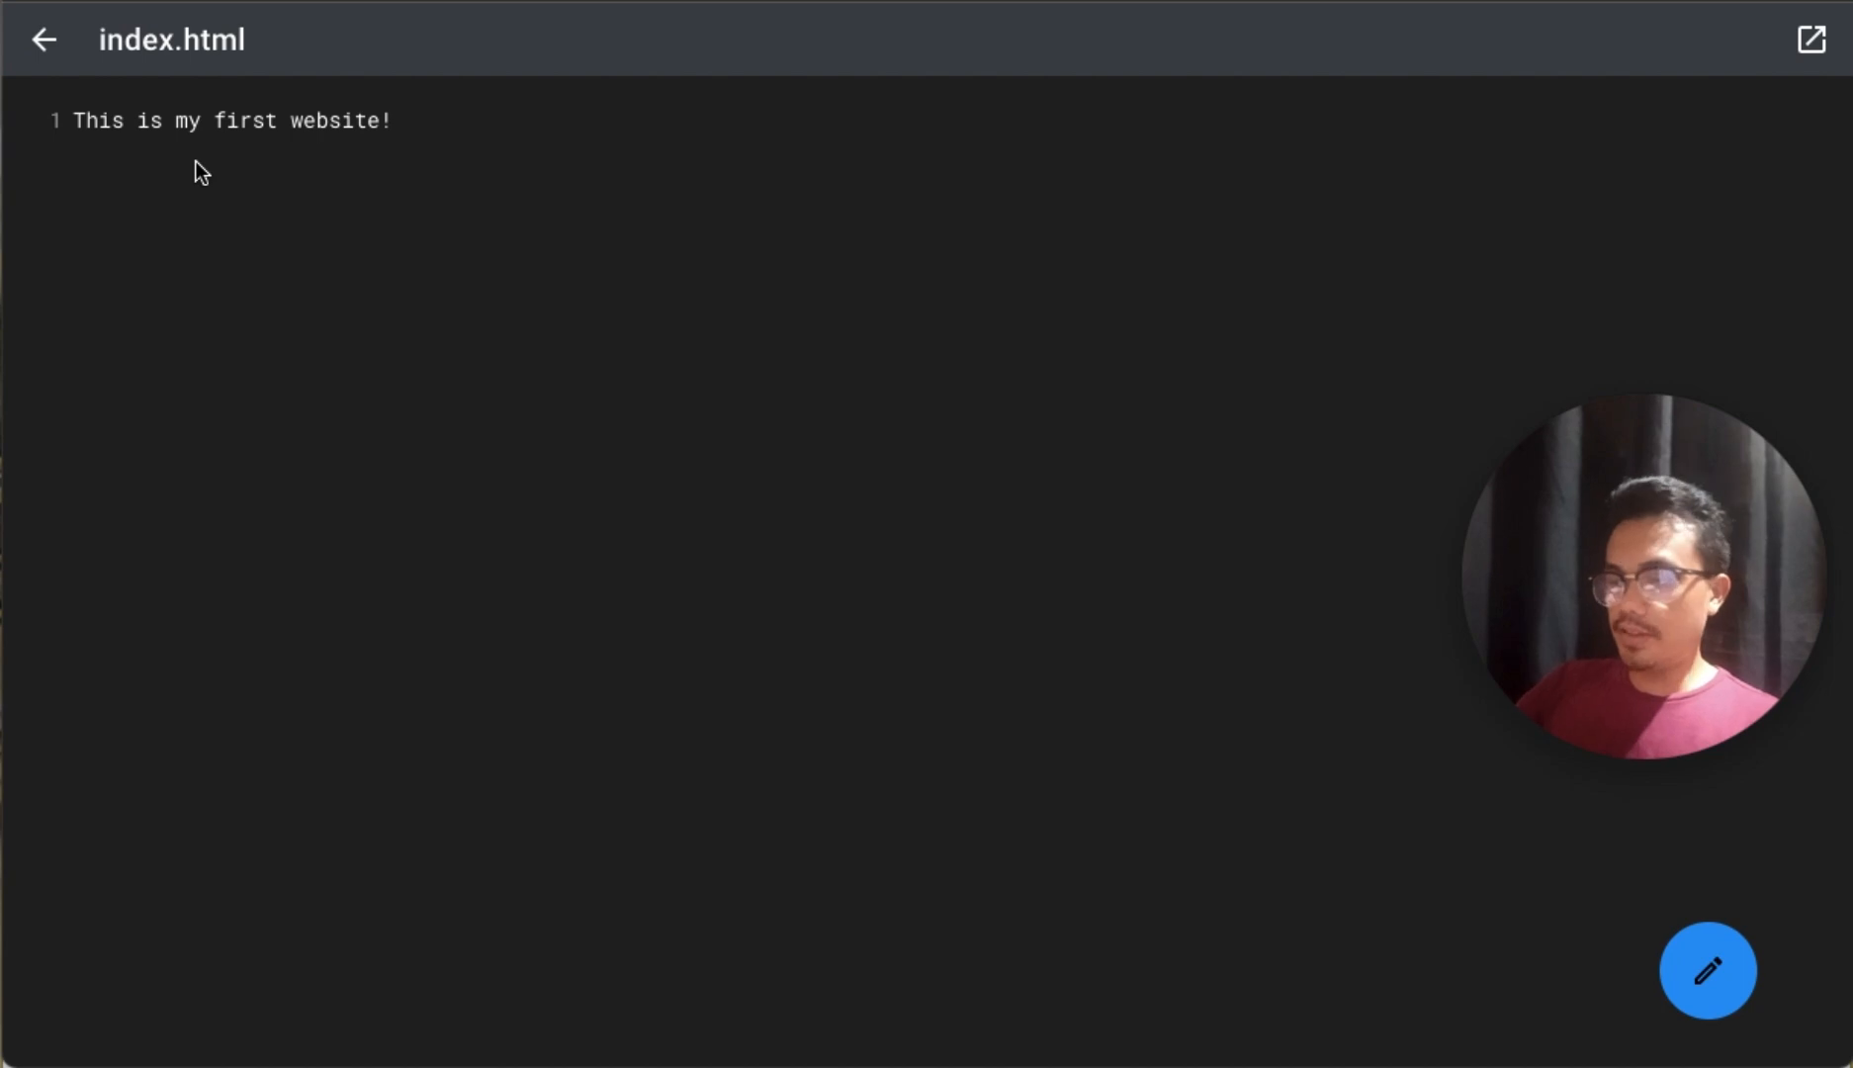
Step: Reload the live website to check its text, and go back to the public folder listing in the file manager
{"action": "left_click", "coordinate": [714, 1]}
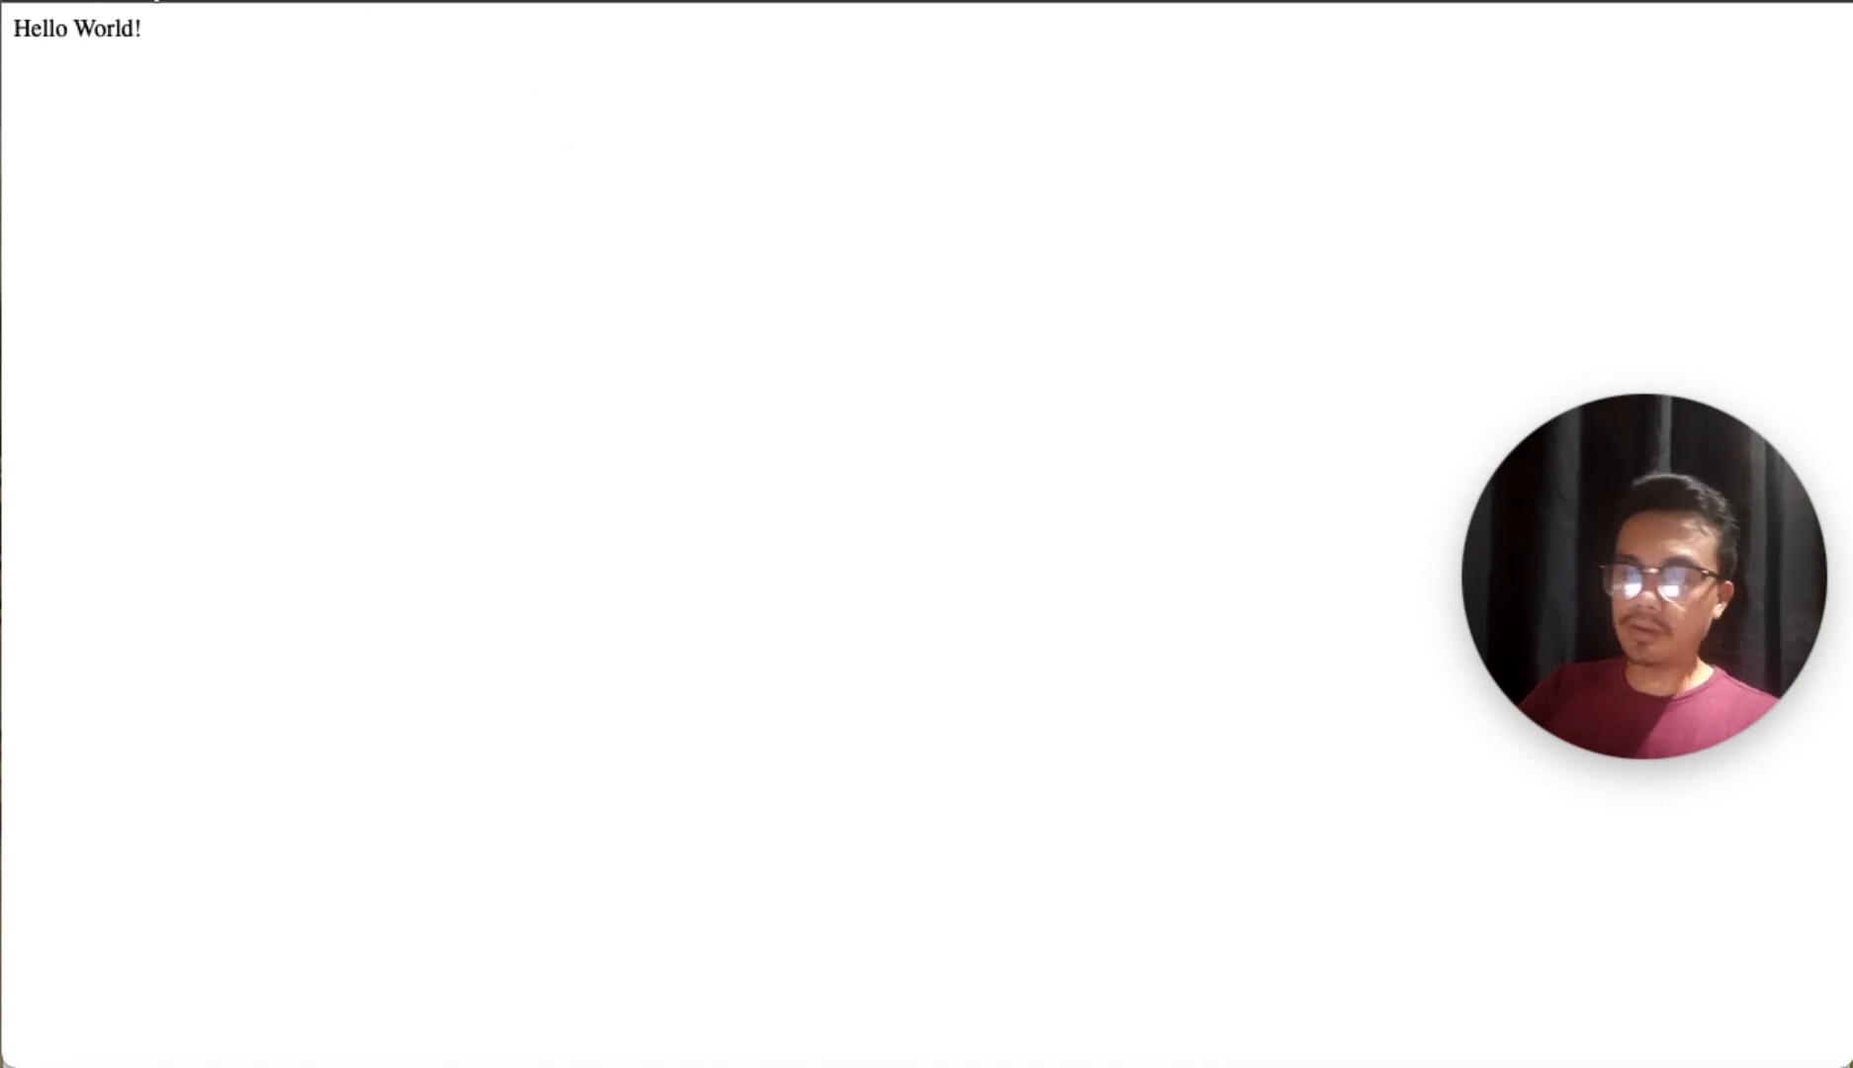
{"action": "left_click", "coordinate": [544, 1]}
{"action": "left_click_drag", "start_coordinate": [259, 46], "coordinate": [3, 45]}
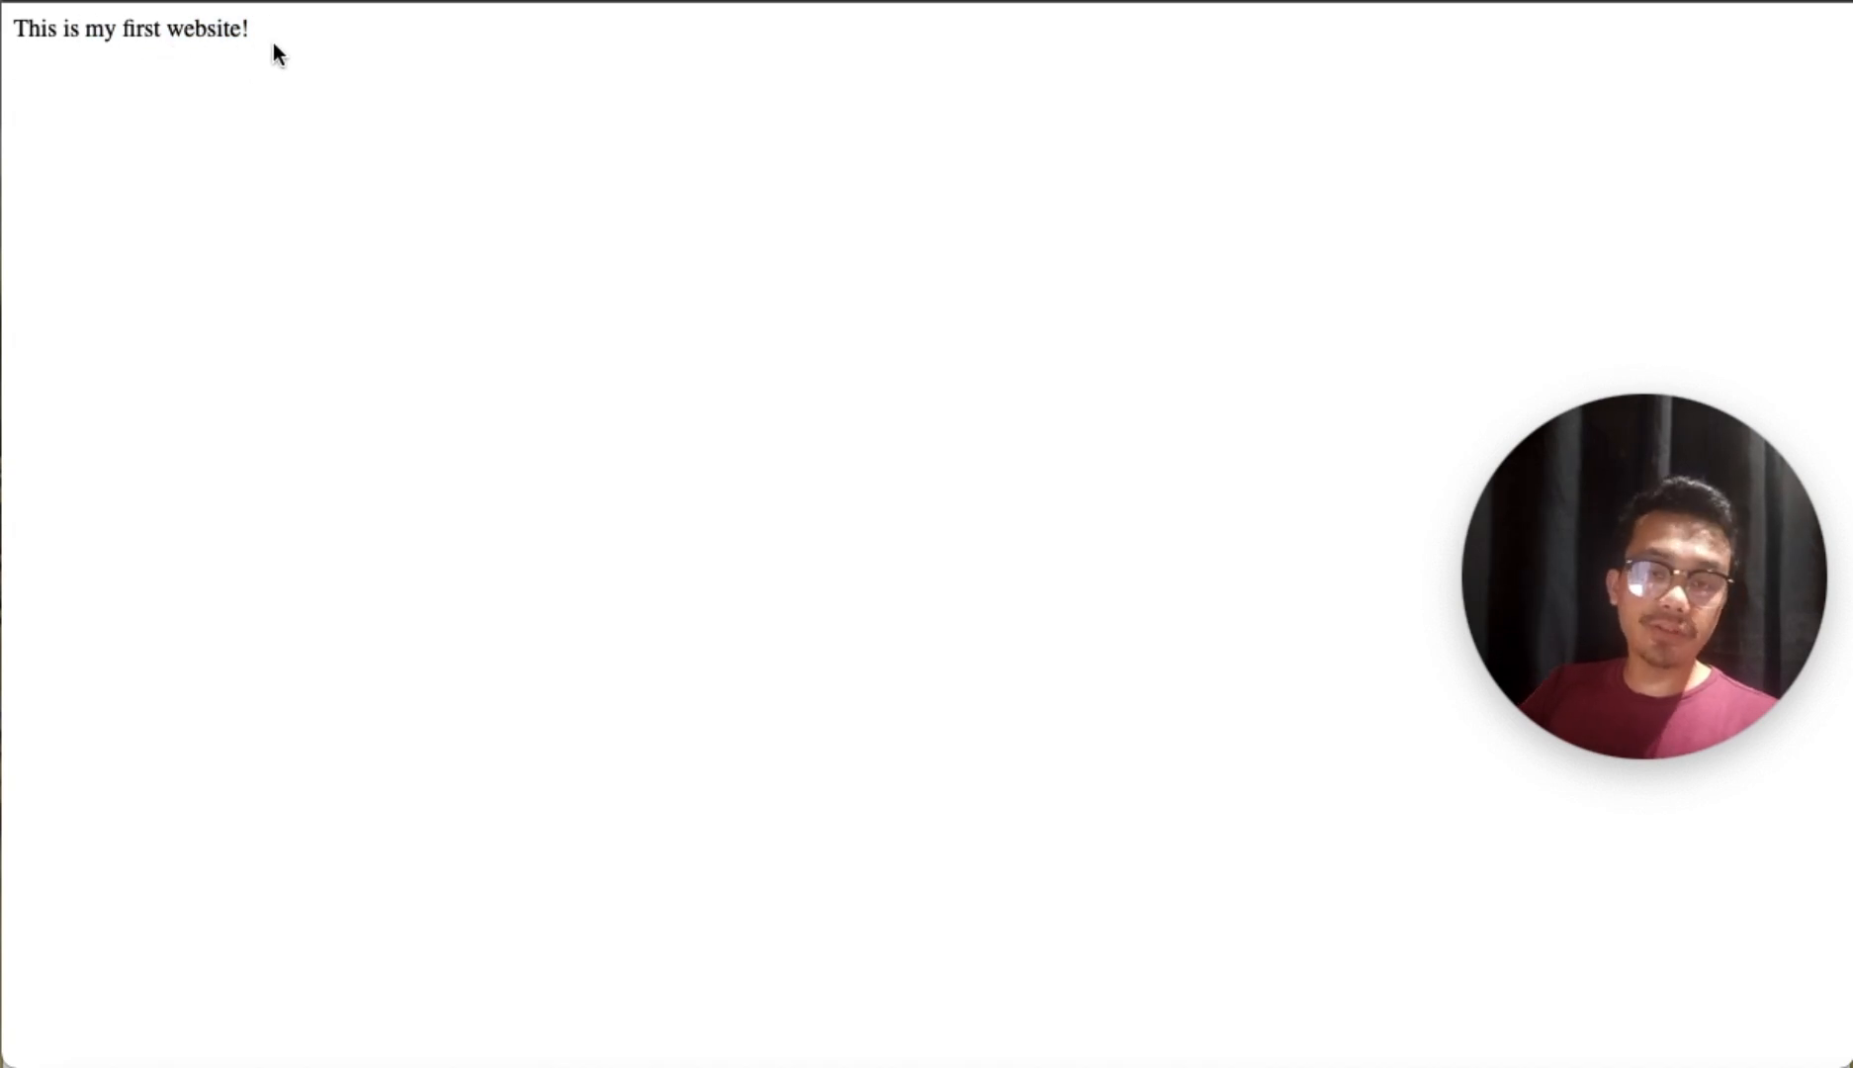
{"action": "left_click", "coordinate": [274, 1]}
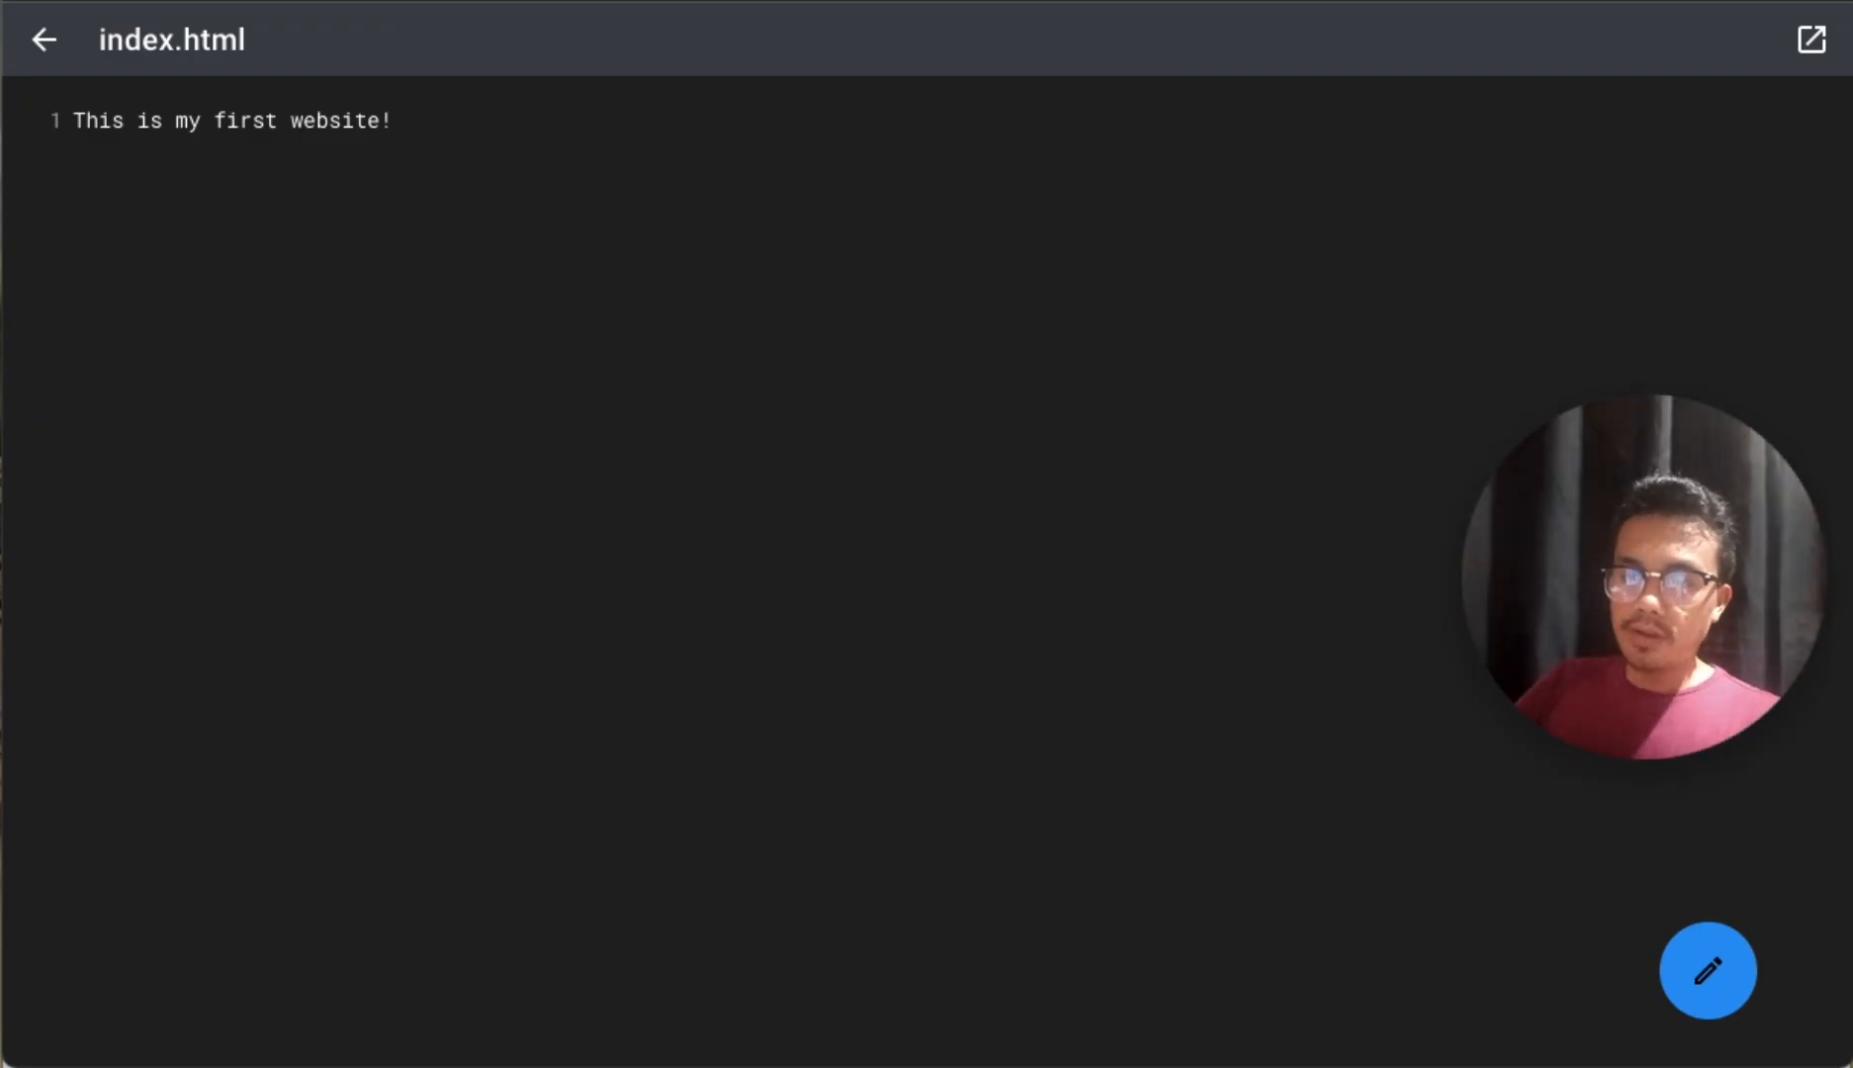
{"action": "left_click", "coordinate": [63, 40]}
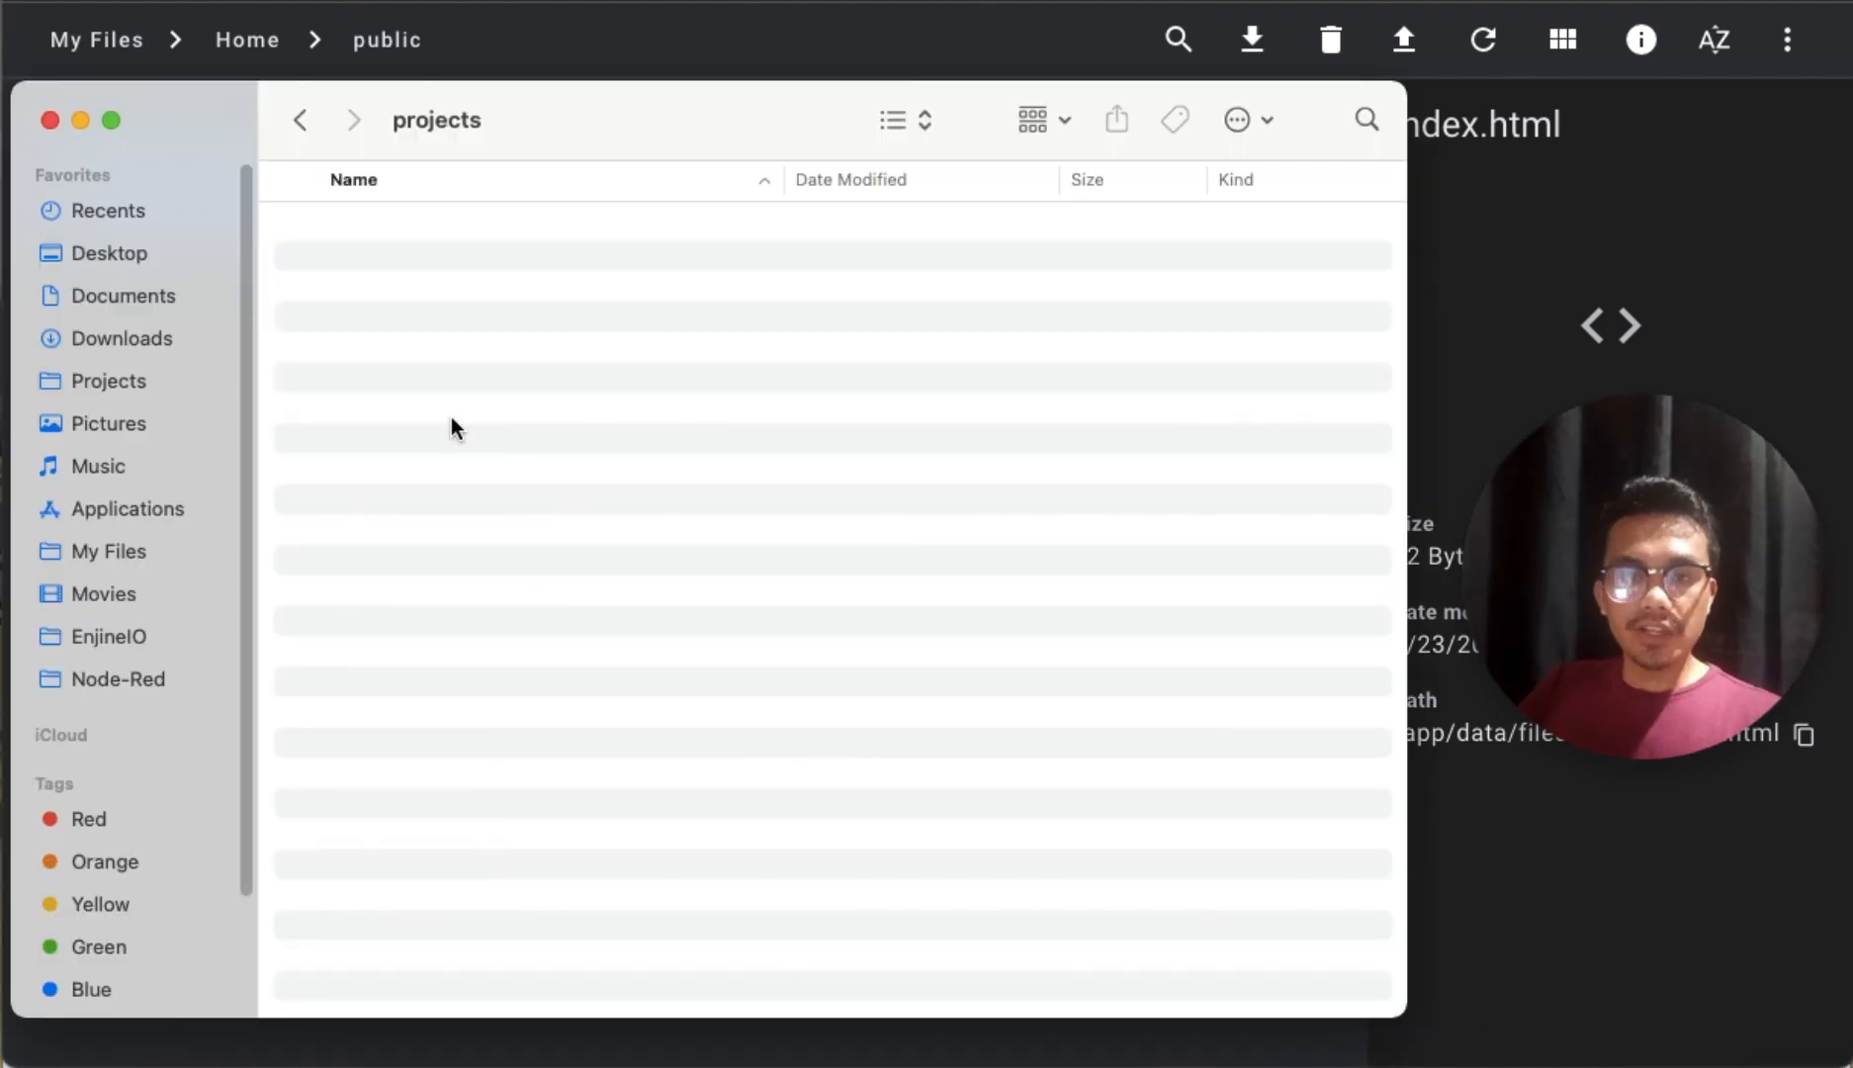
Step: Create a folder named my-website inside the local projects folder in Finder
{"action": "right_click", "coordinate": [448, 306]}
{"action": "left_click", "coordinate": [518, 326]}
{"action": "type", "text": "my-we"}
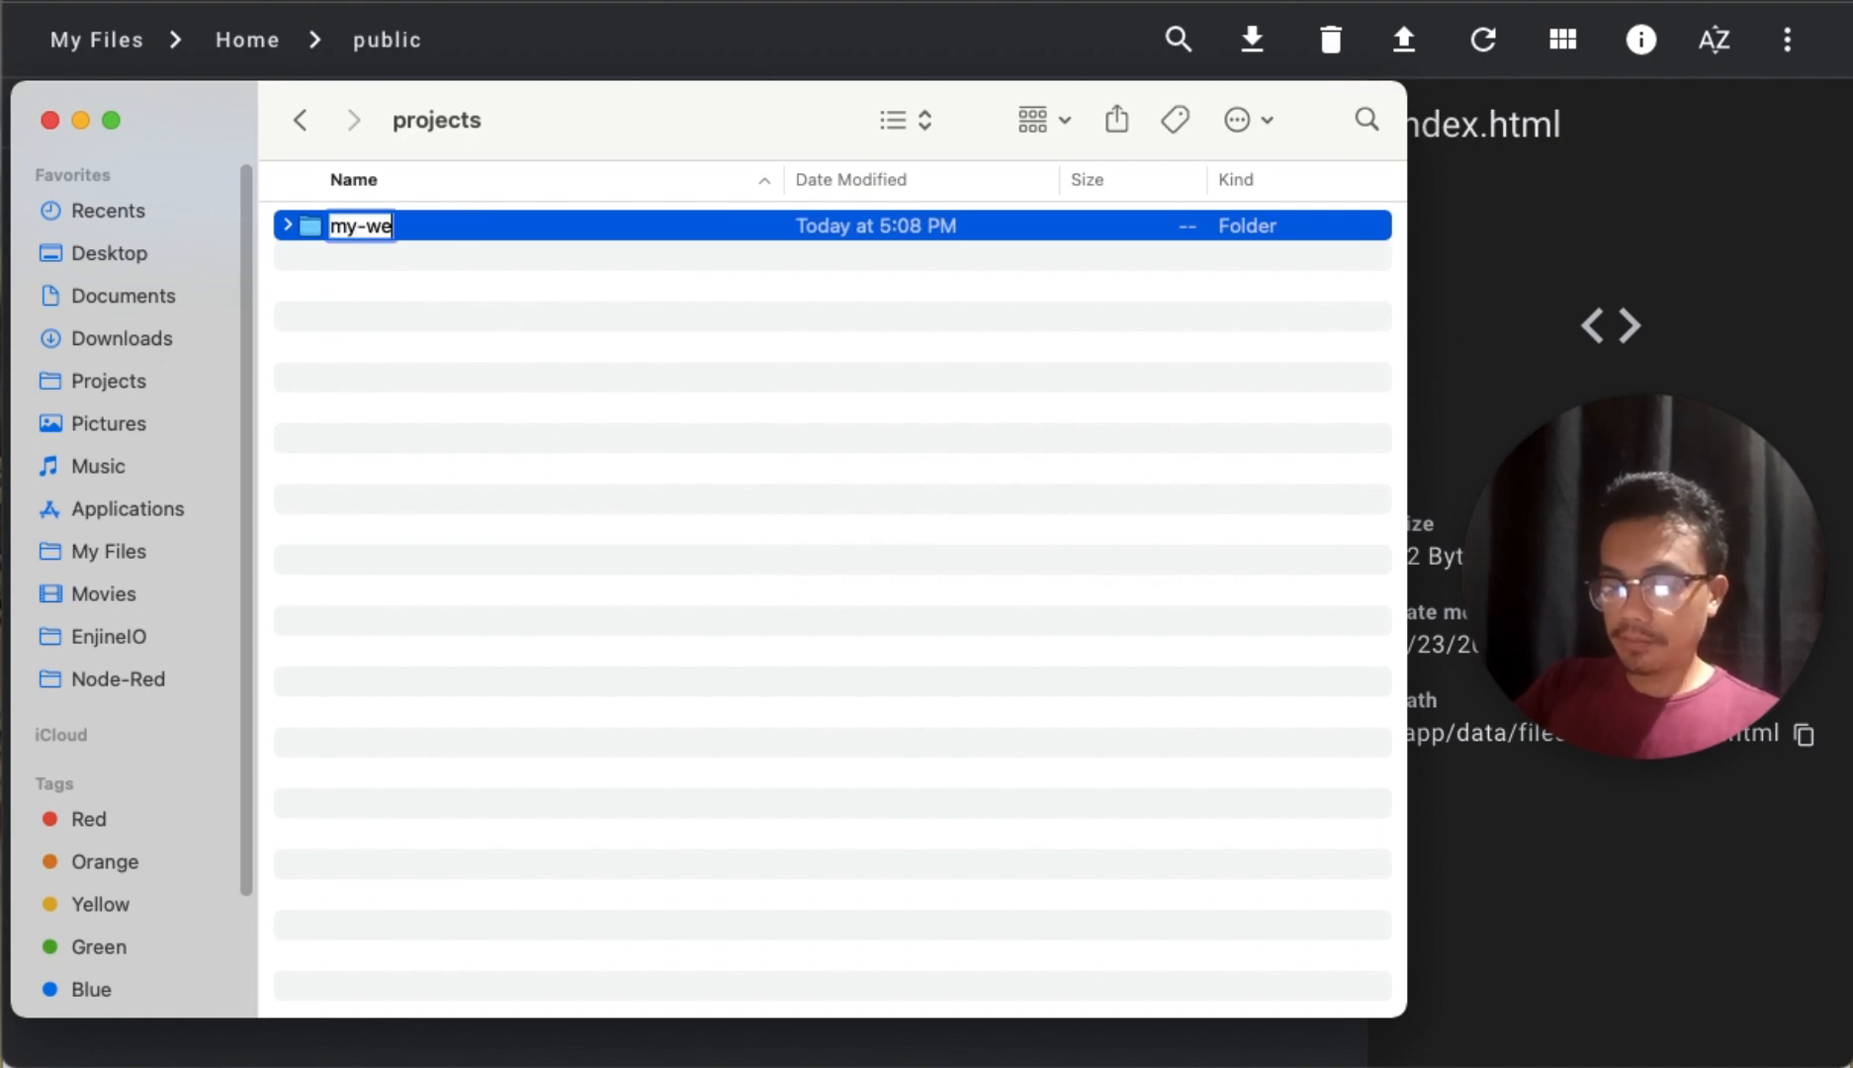
{"action": "type", "text": "bsi"}
{"action": "type", "text": "t"}
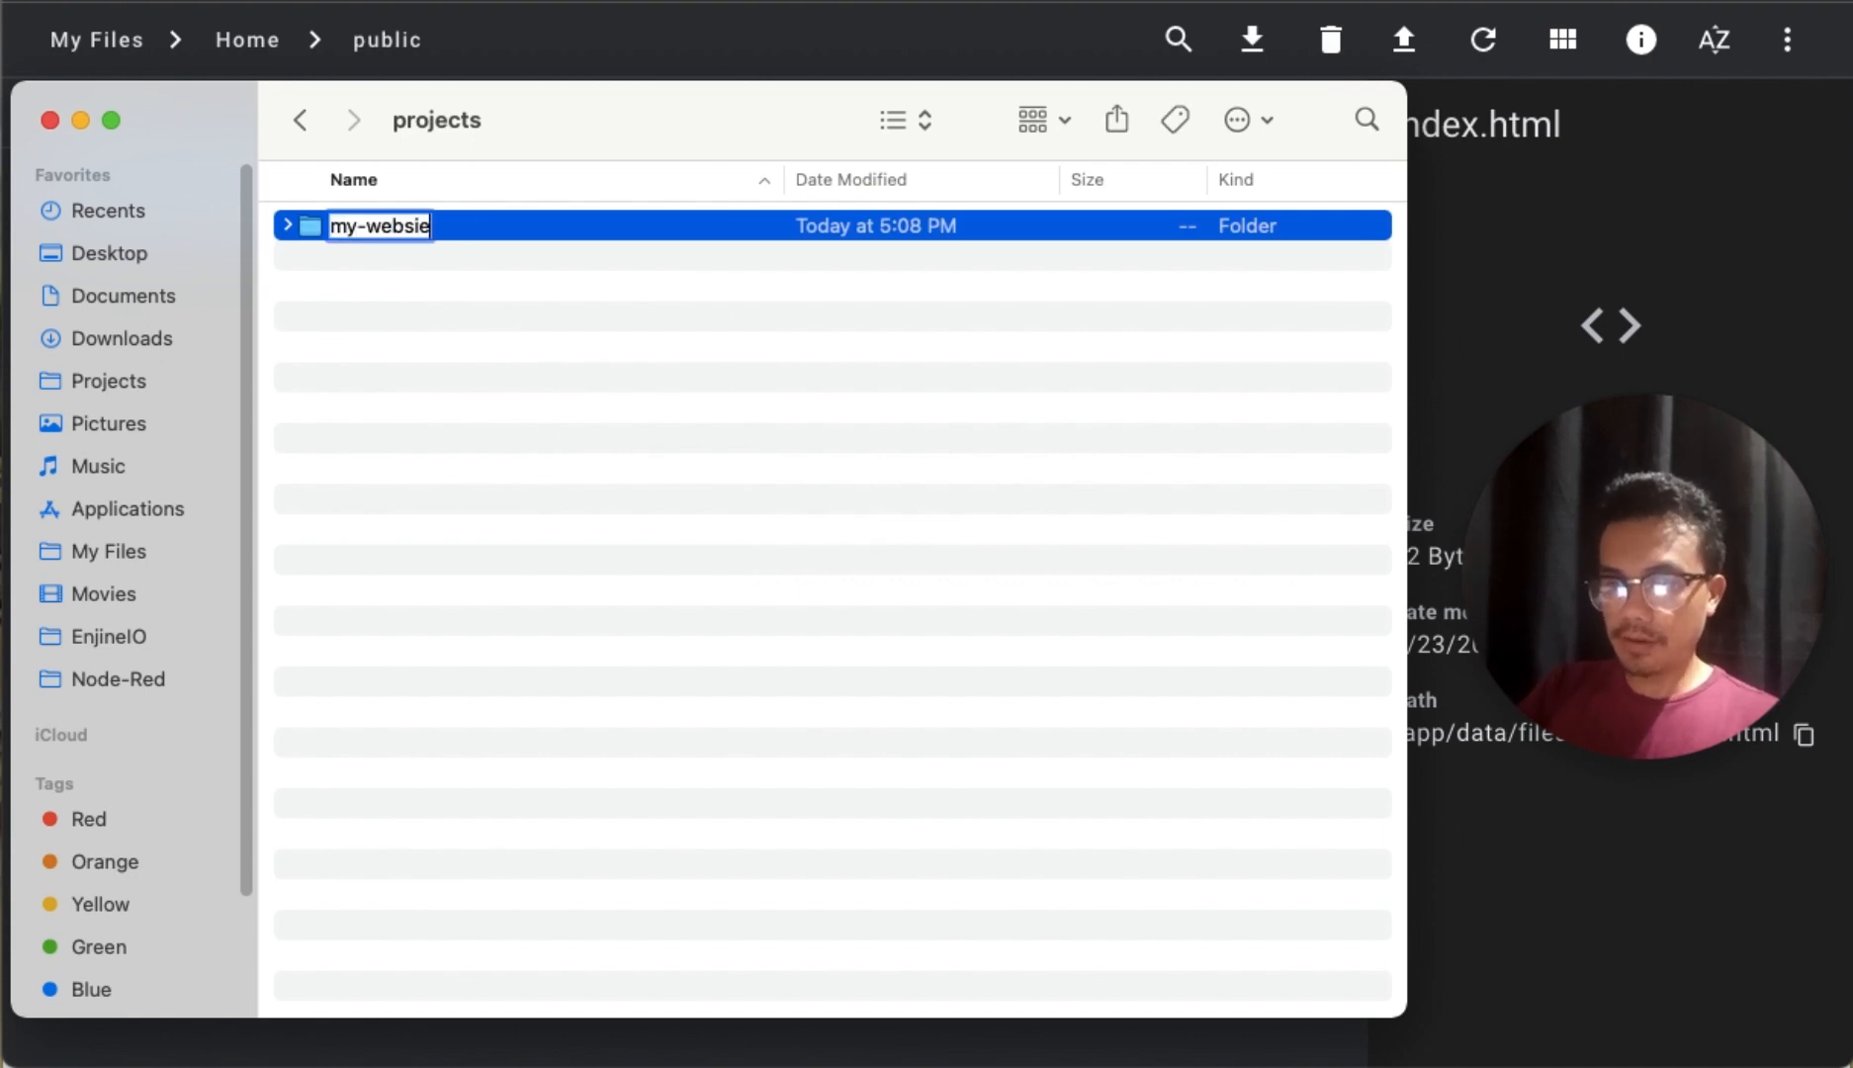
{"action": "type", "text": "e"}
{"action": "key", "text": "Return"}
Step: Open a terminal at the my-website folder and run "code ." to open it in Visual Studio Code
{"action": "left_click", "coordinate": [470, 233]}
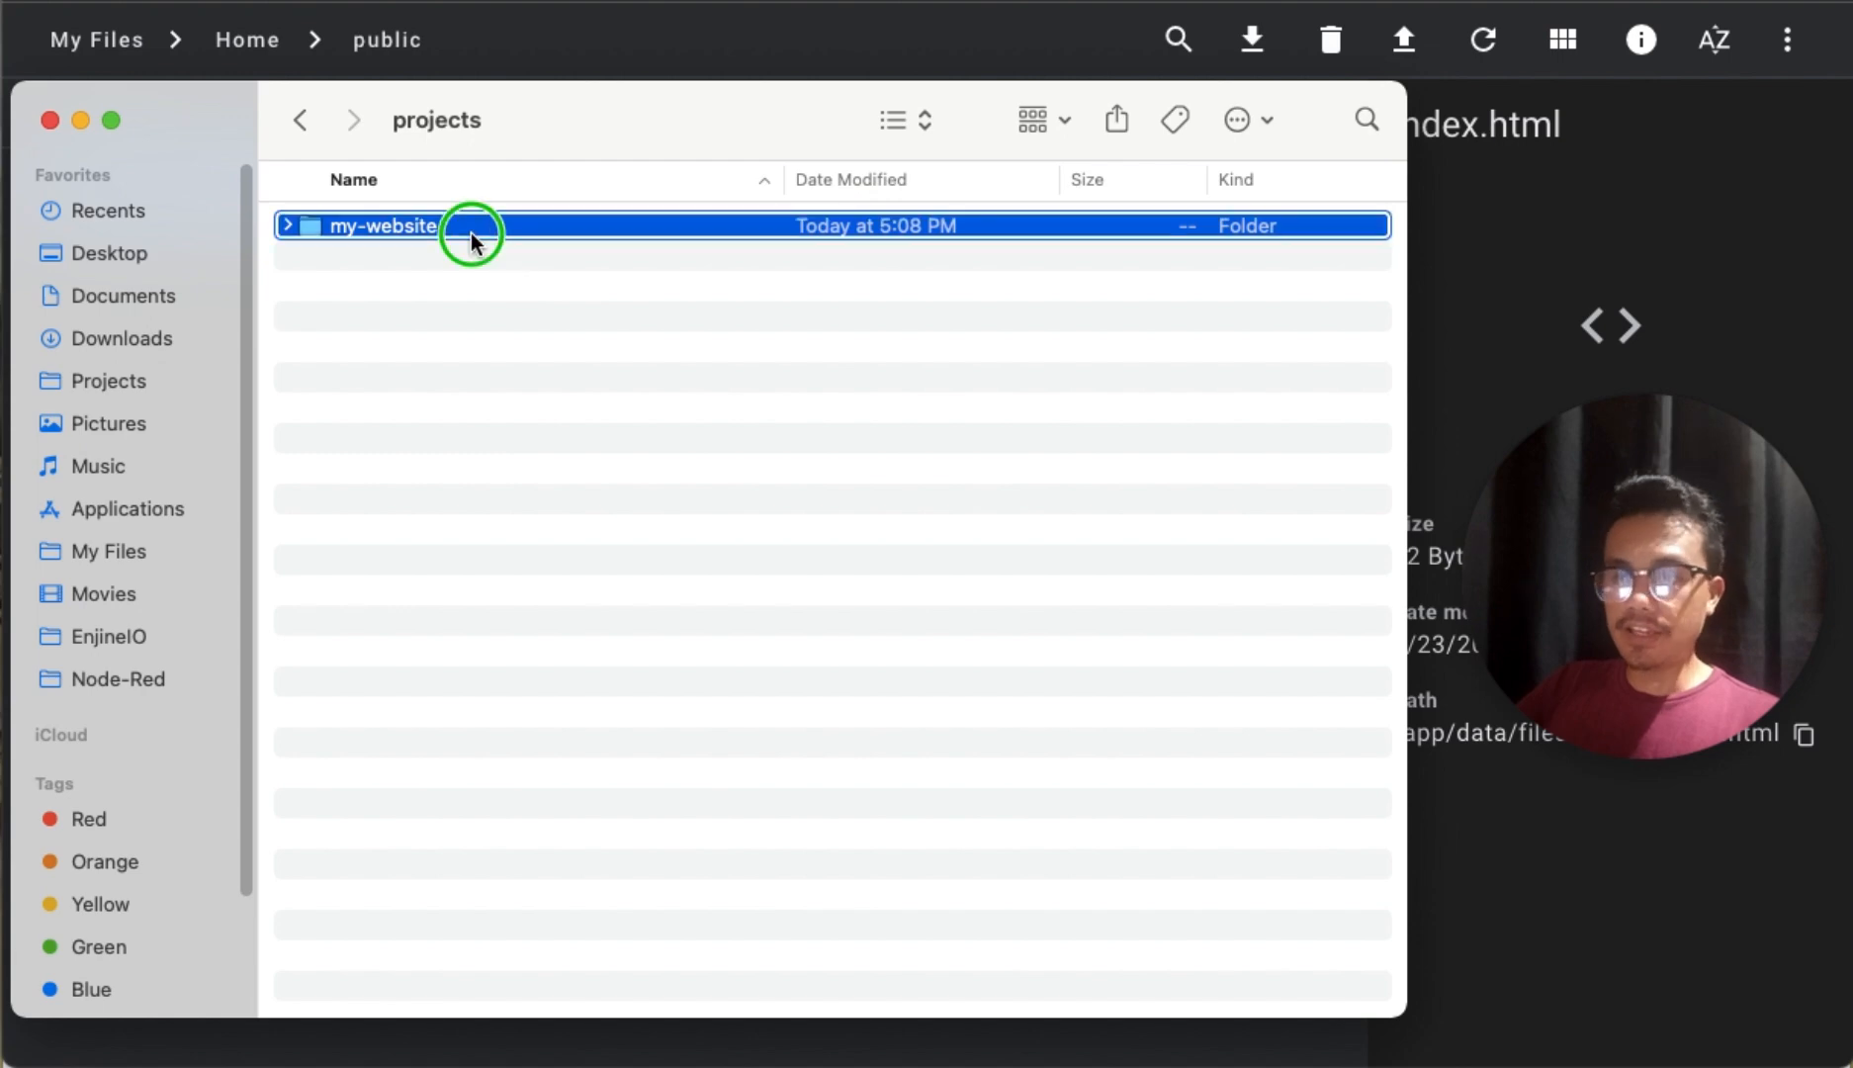
{"action": "right_click", "coordinate": [470, 234]}
{"action": "left_click", "coordinate": [665, 823]}
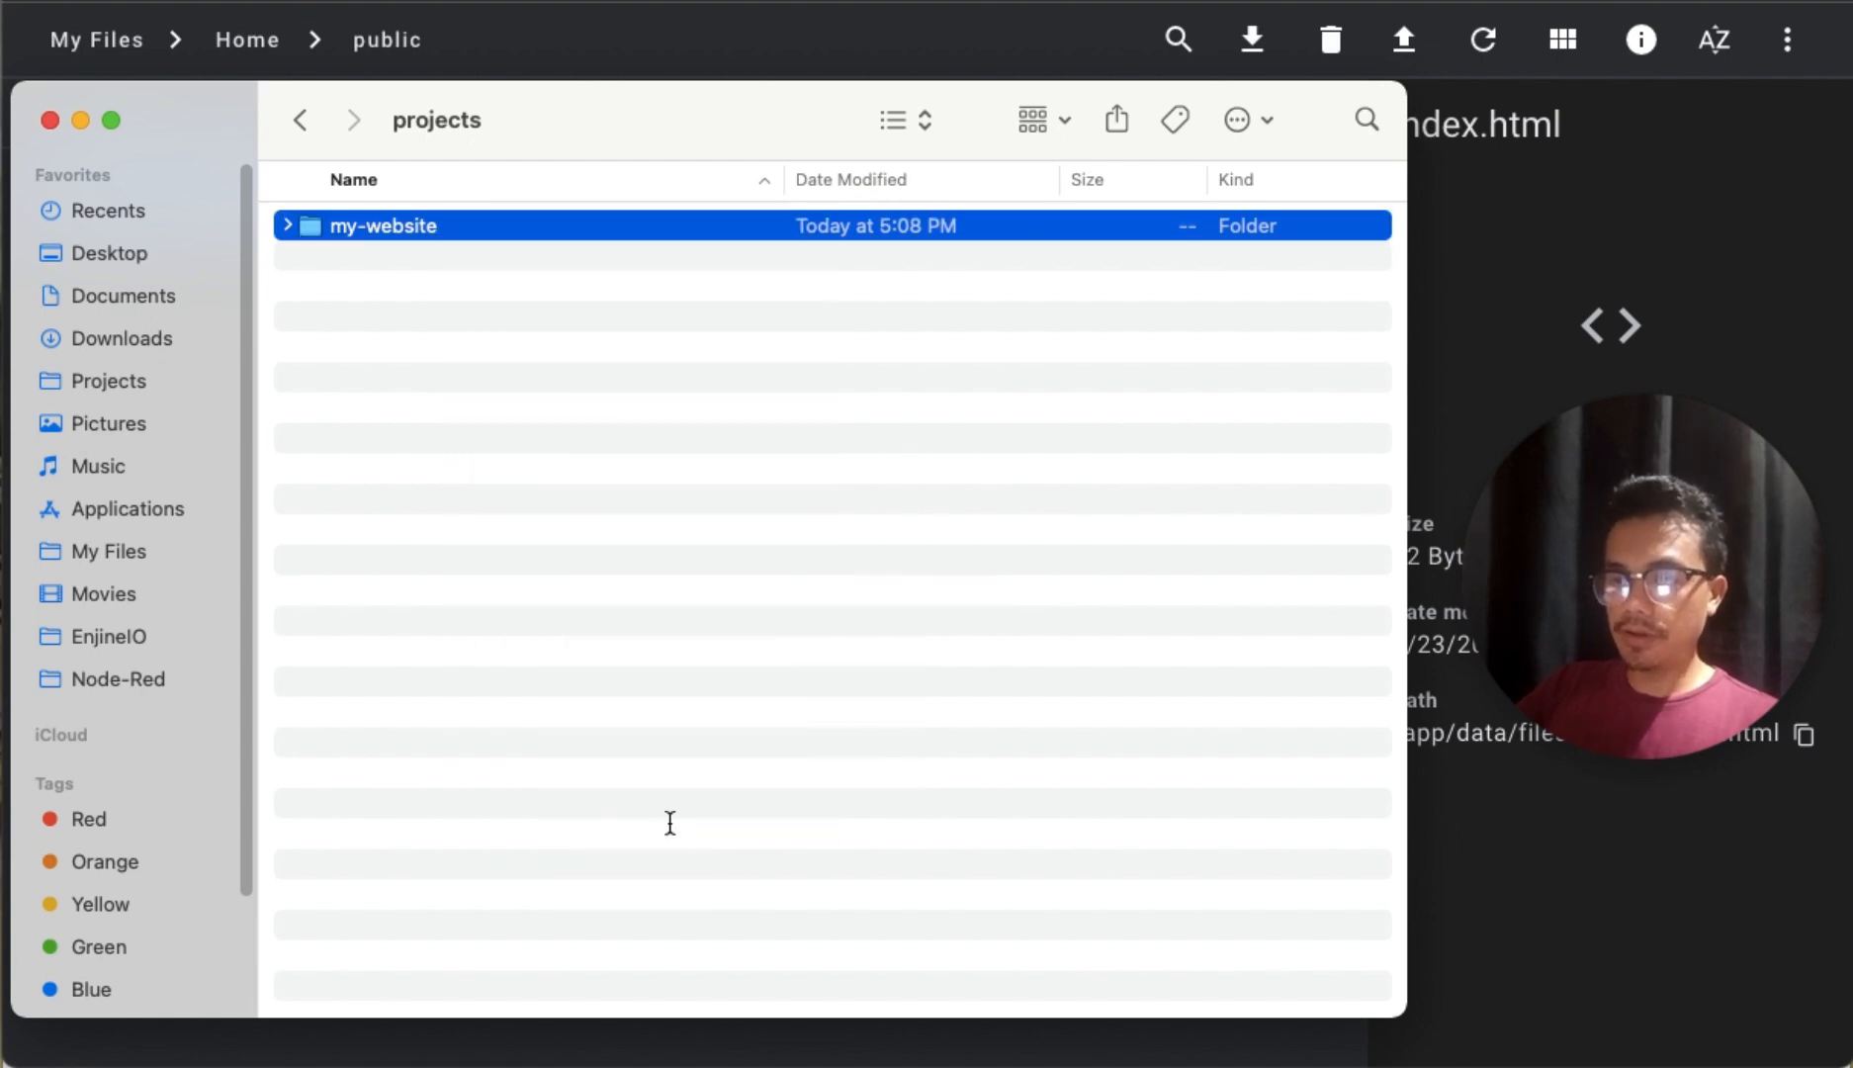
{"action": "type", "text": "code ."}
{"action": "key", "text": "Return"}
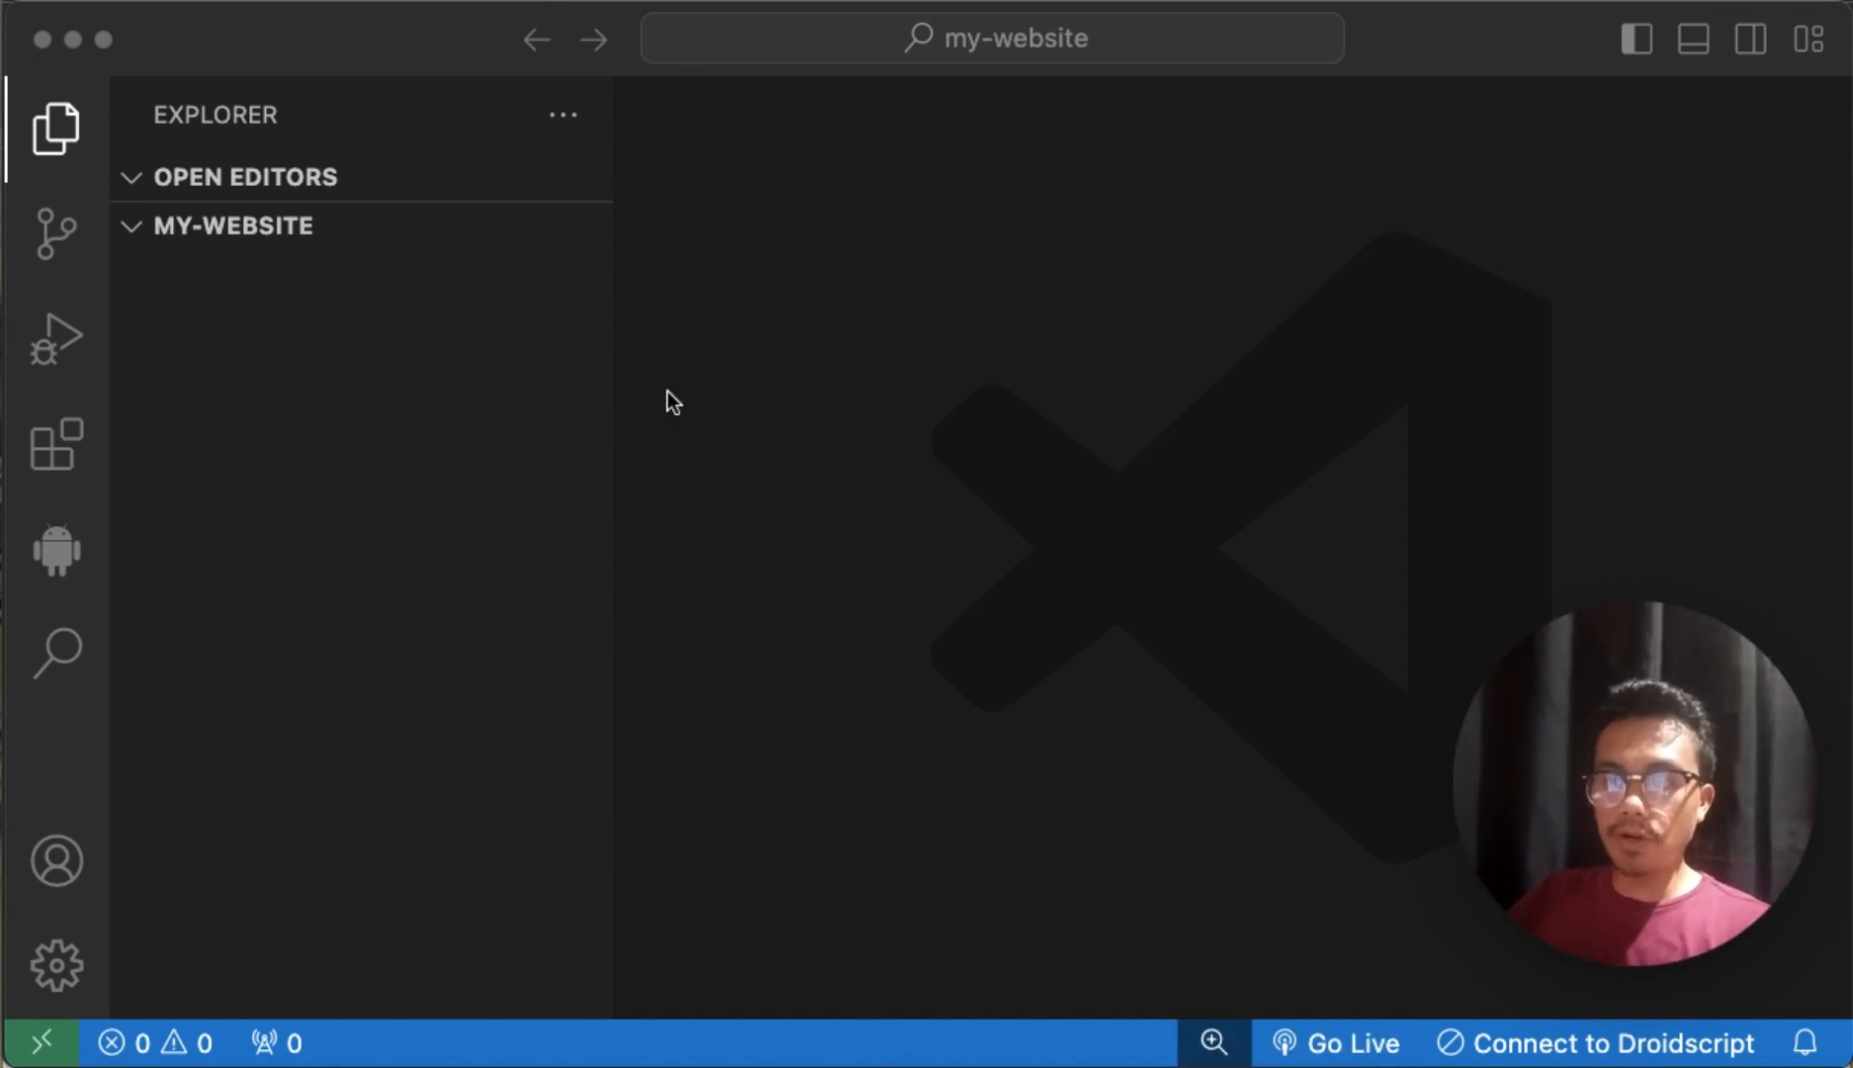
Step: Create a new file named index.html in the my-website project
{"action": "left_click", "coordinate": [425, 225]}
{"action": "type", "text": "index.h"}
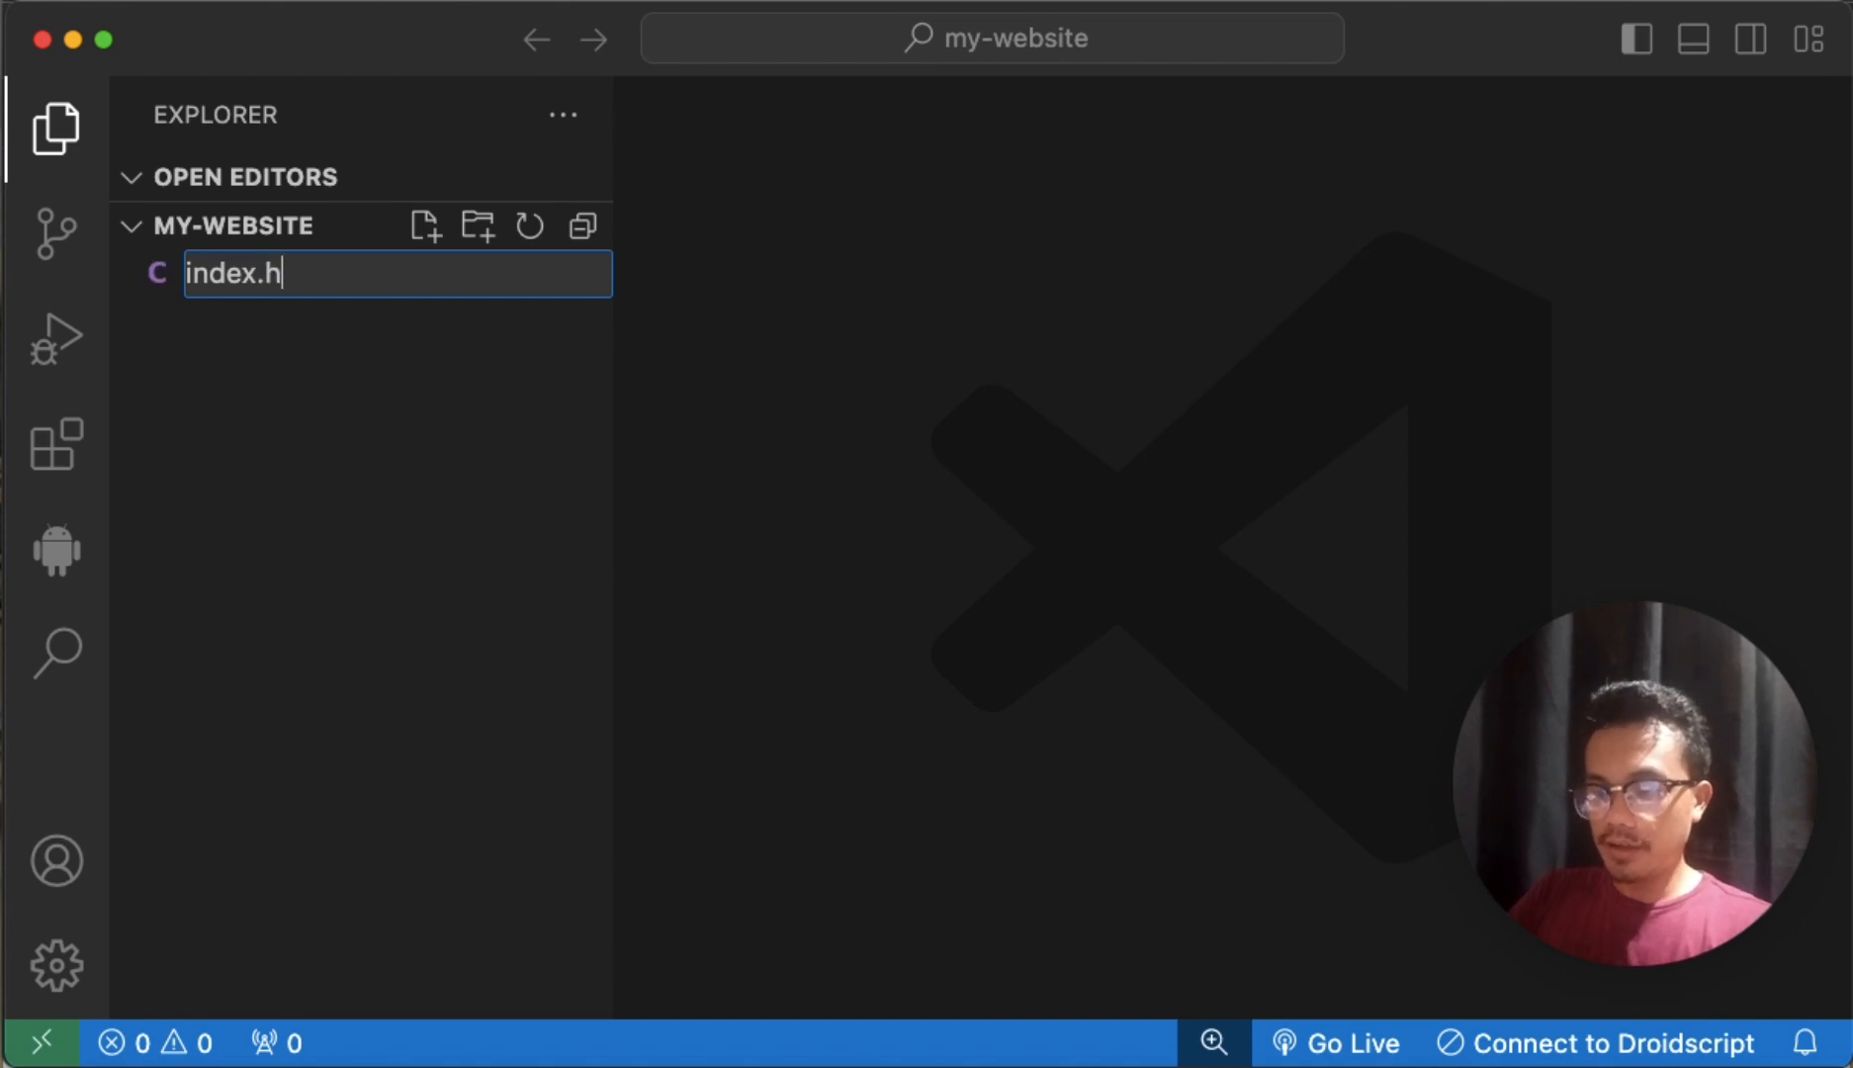
{"action": "type", "text": "tml"}
{"action": "key", "text": "Return"}
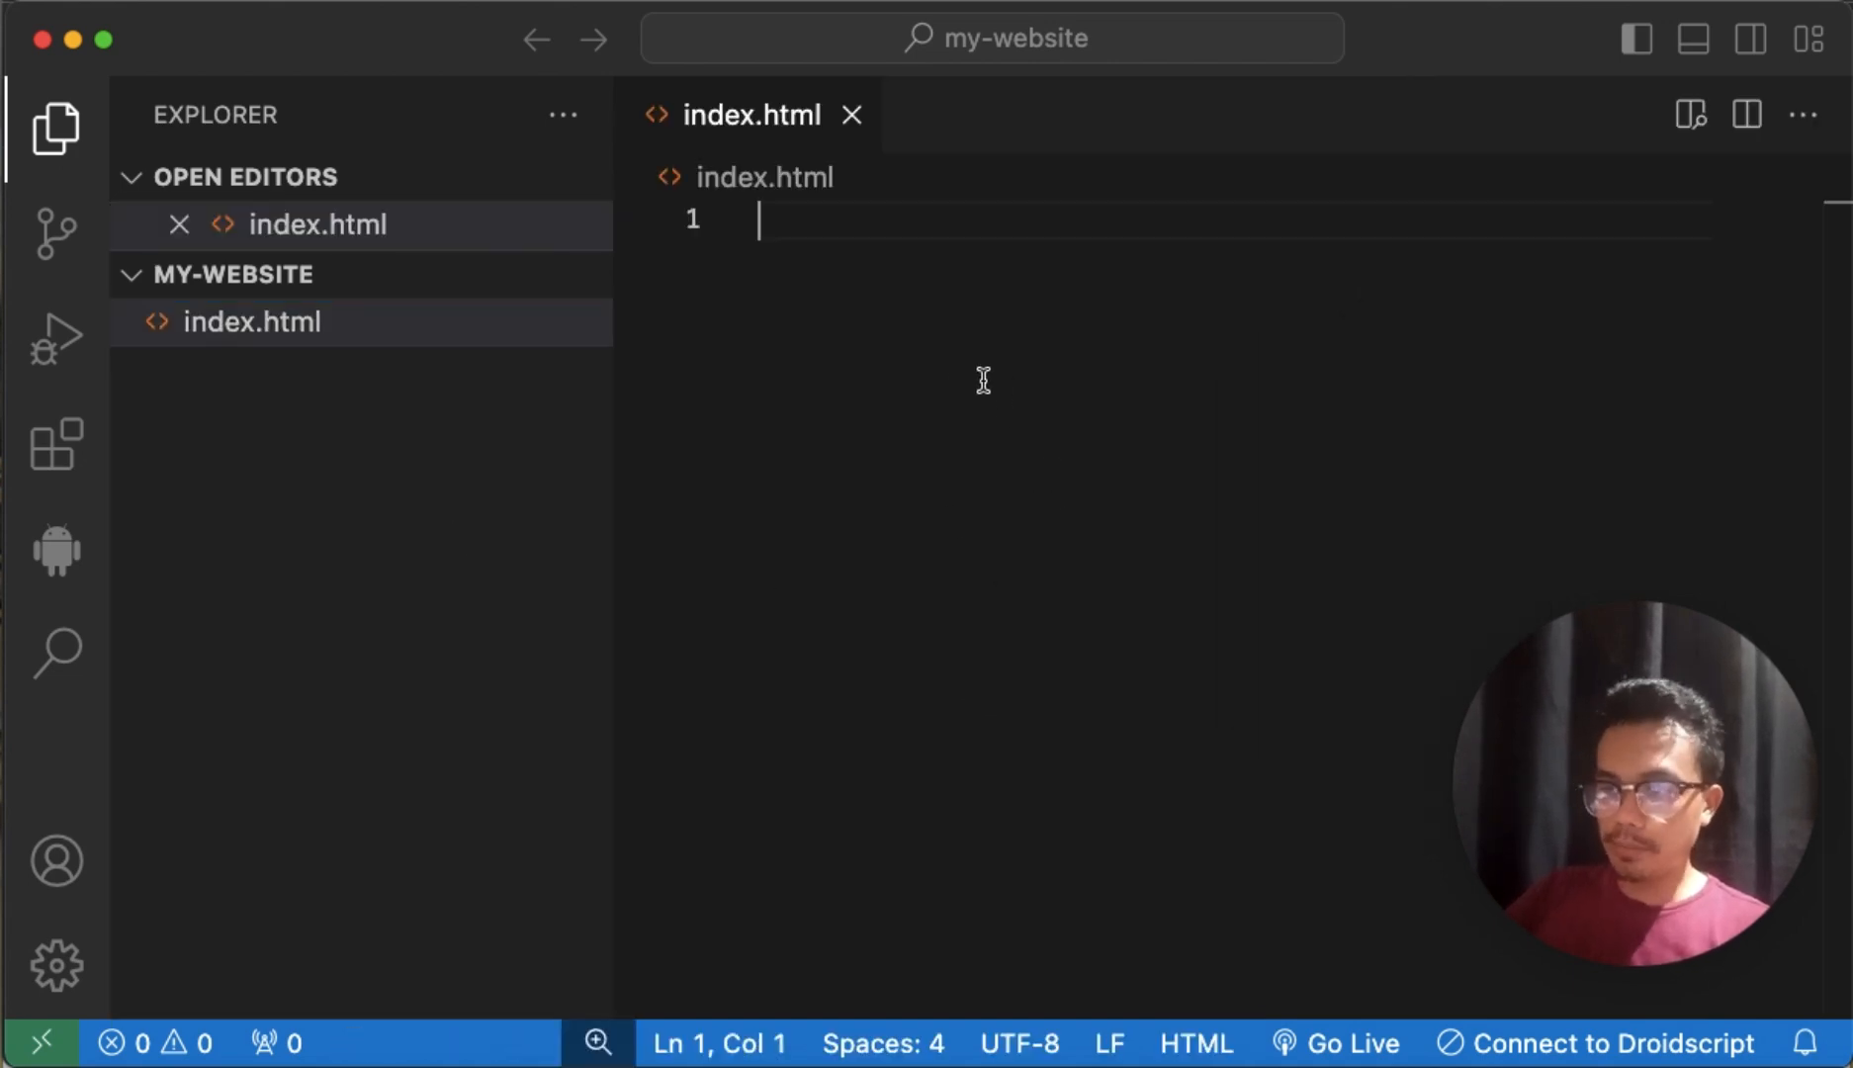
Step: Insert the HTML boilerplate into index.html and set the page title to "My website"
{"action": "type", "text": "!"}
{"action": "key", "text": "Return"}
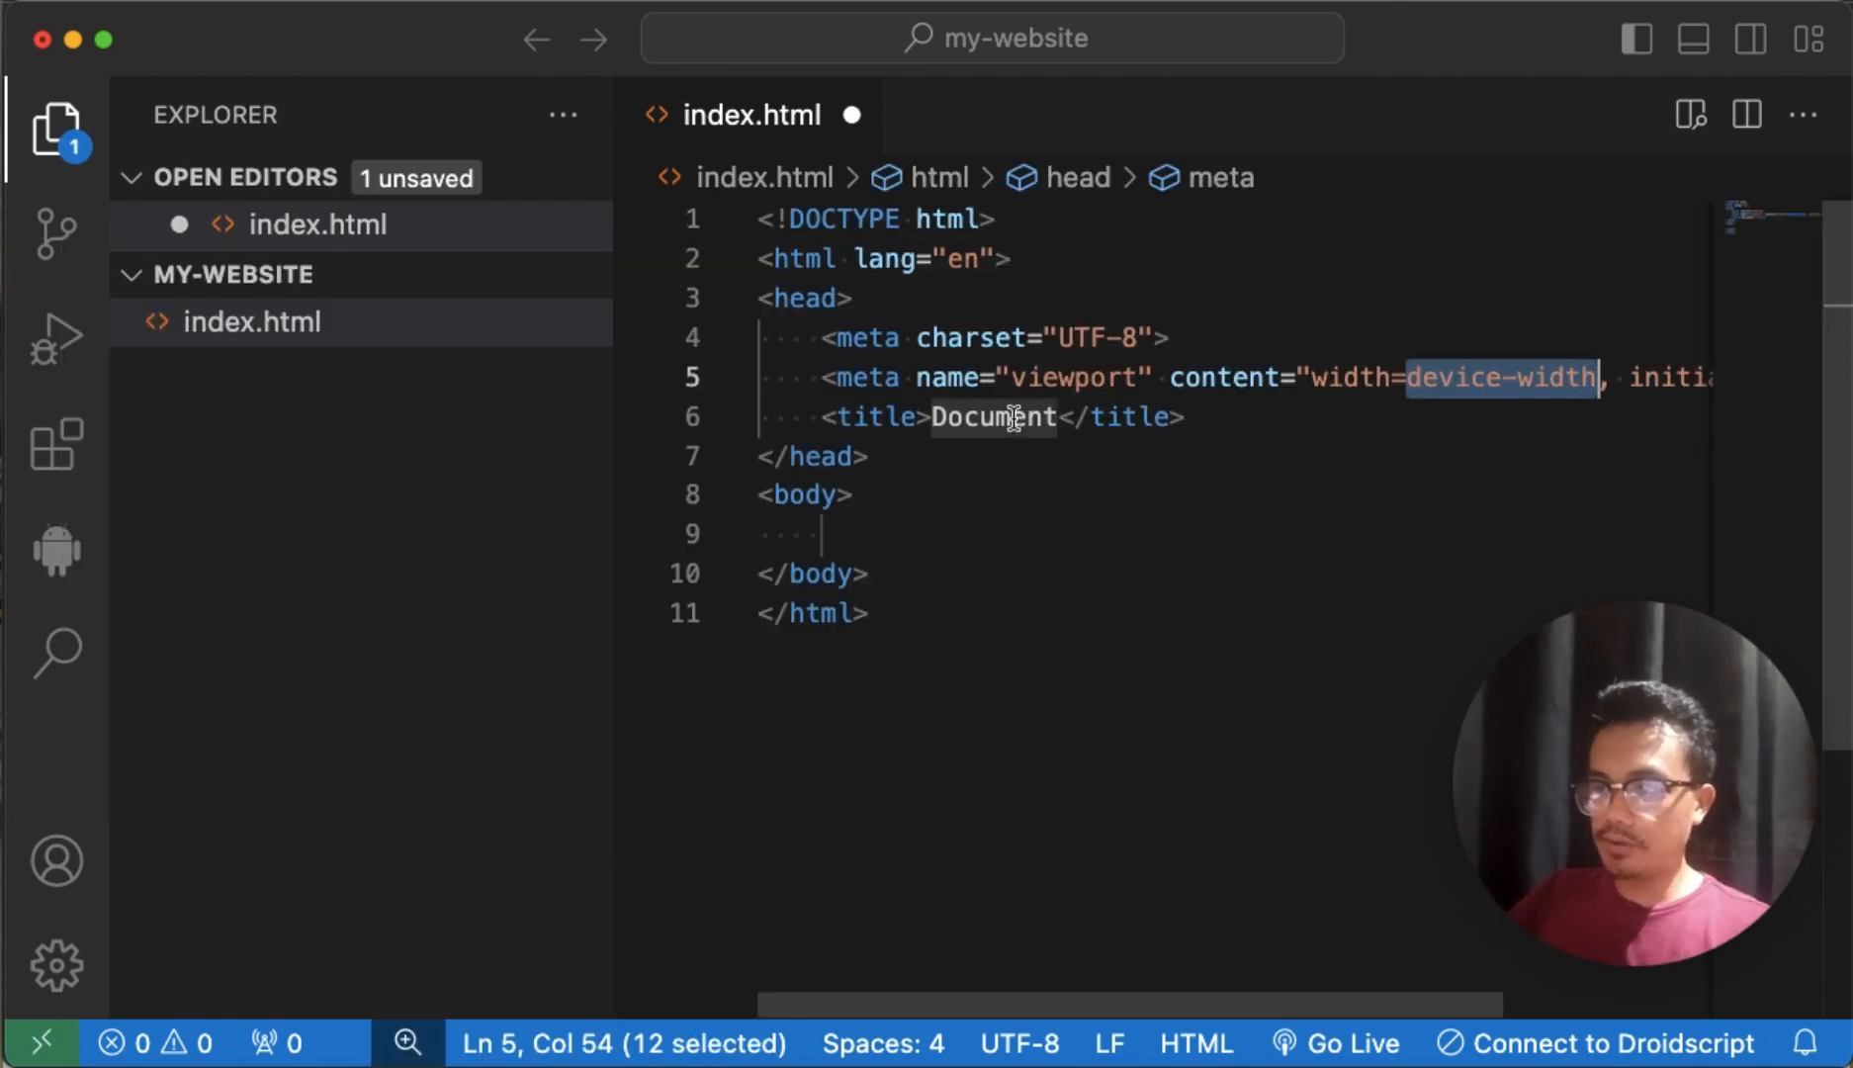
{"action": "key", "text": "Tab"}
{"action": "type", "text": "My wesbite"}
{"action": "key", "text": "BackSpace"}
{"action": "key", "text": "BackSpace"}
{"action": "key", "text": "BackSpace"}
{"action": "key", "text": "BackSpace"}
{"action": "key", "text": "BackSpace"}
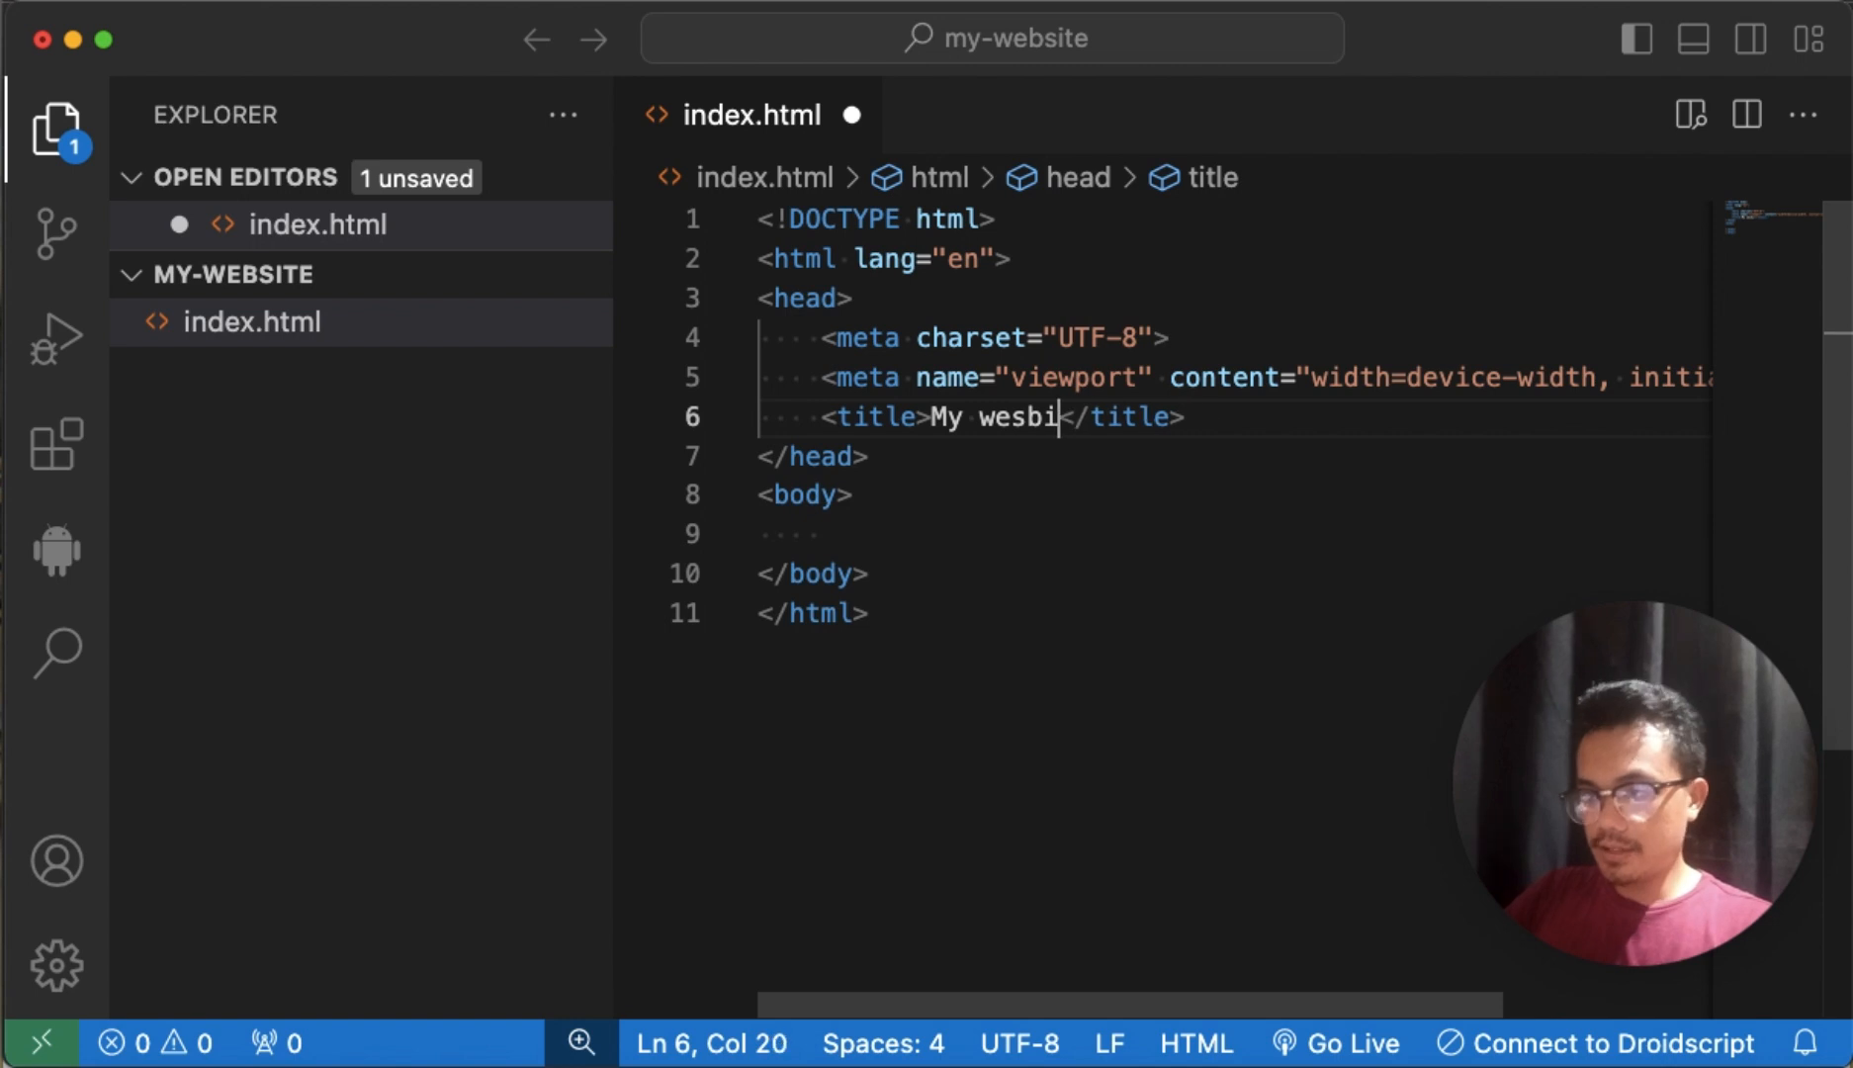
{"action": "type", "text": "bsite"}
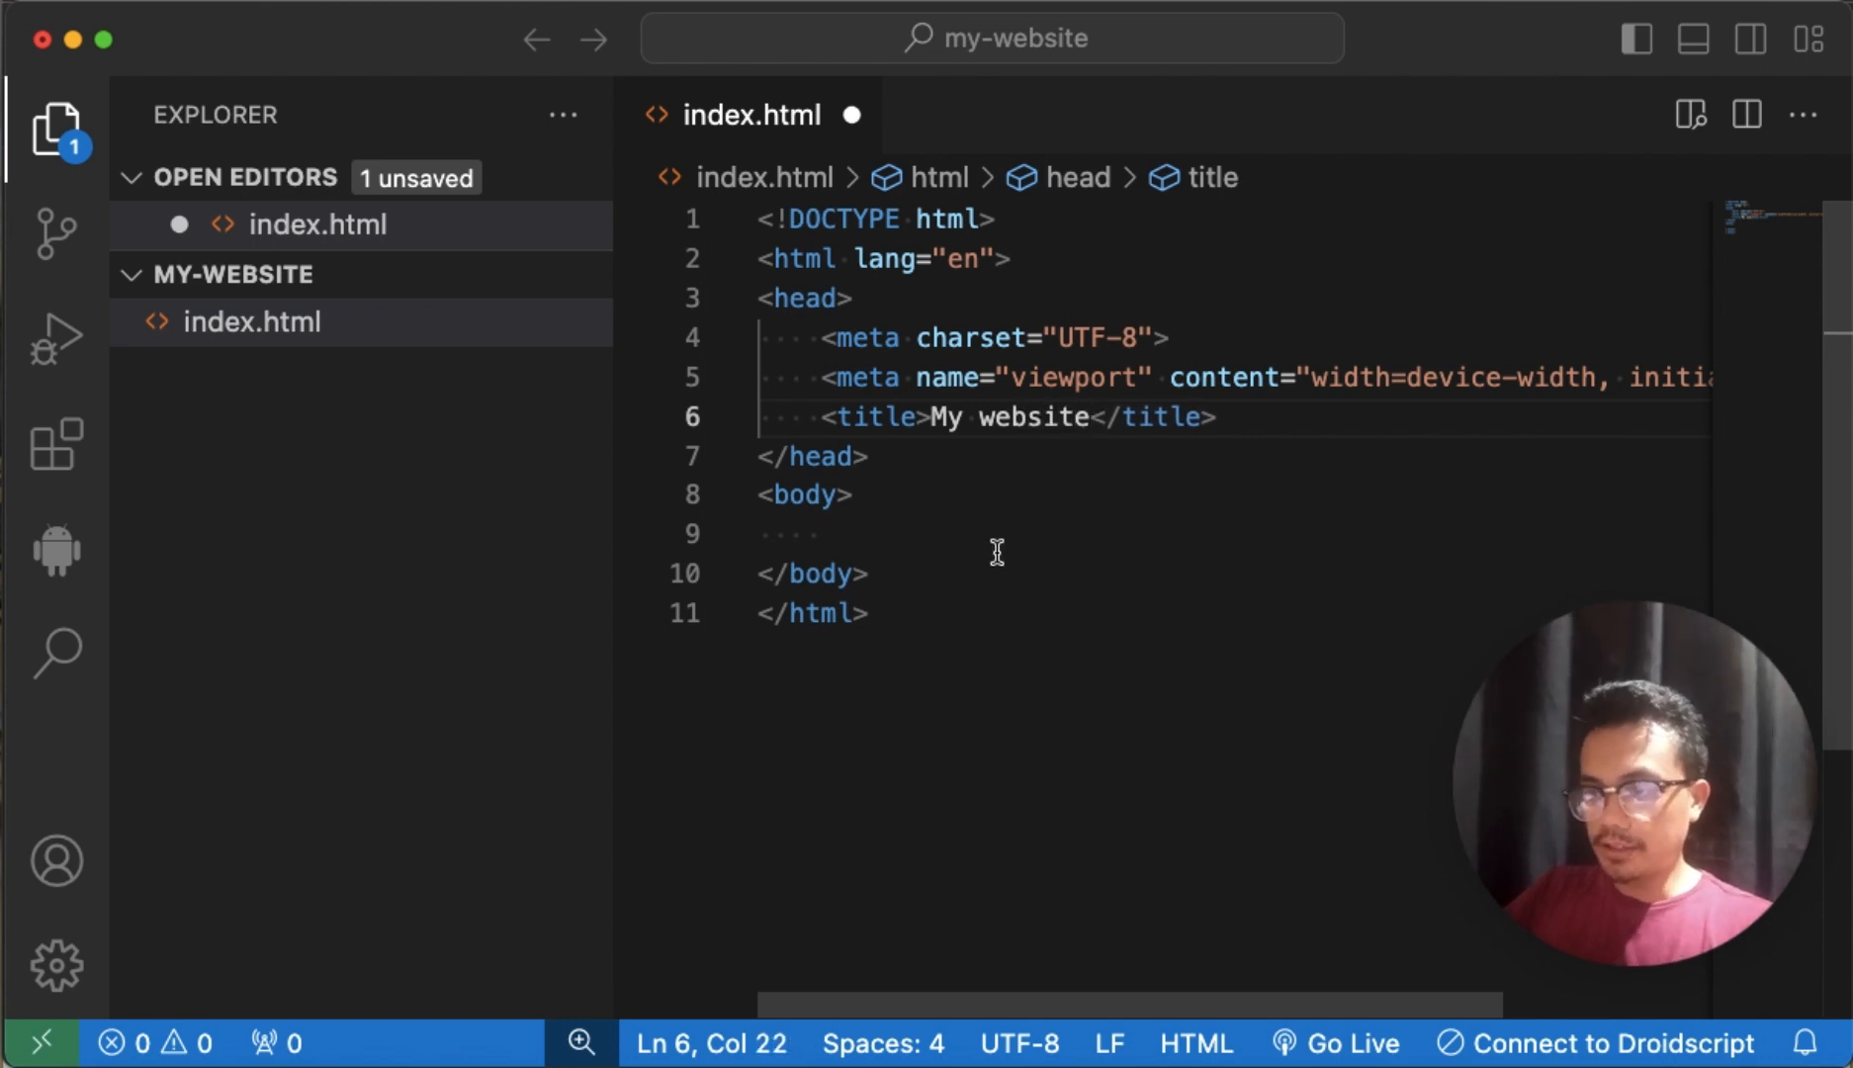
Step: Add an h1 heading reading "Welcome to my first website!" in the body and save index.html
{"action": "left_click", "coordinate": [910, 524]}
{"action": "type", "text": "h1"}
{"action": "key", "text": "Tab"}
{"action": "type", "text": "Wle"}
{"action": "key", "text": "BackSpace"}
{"action": "key", "text": "BackSpace"}
{"action": "type", "text": "eclo"}
{"action": "key", "text": "BackSpace"}
{"action": "key", "text": "BackSpace"}
{"action": "key", "text": "BackSpace"}
{"action": "type", "text": "lc"}
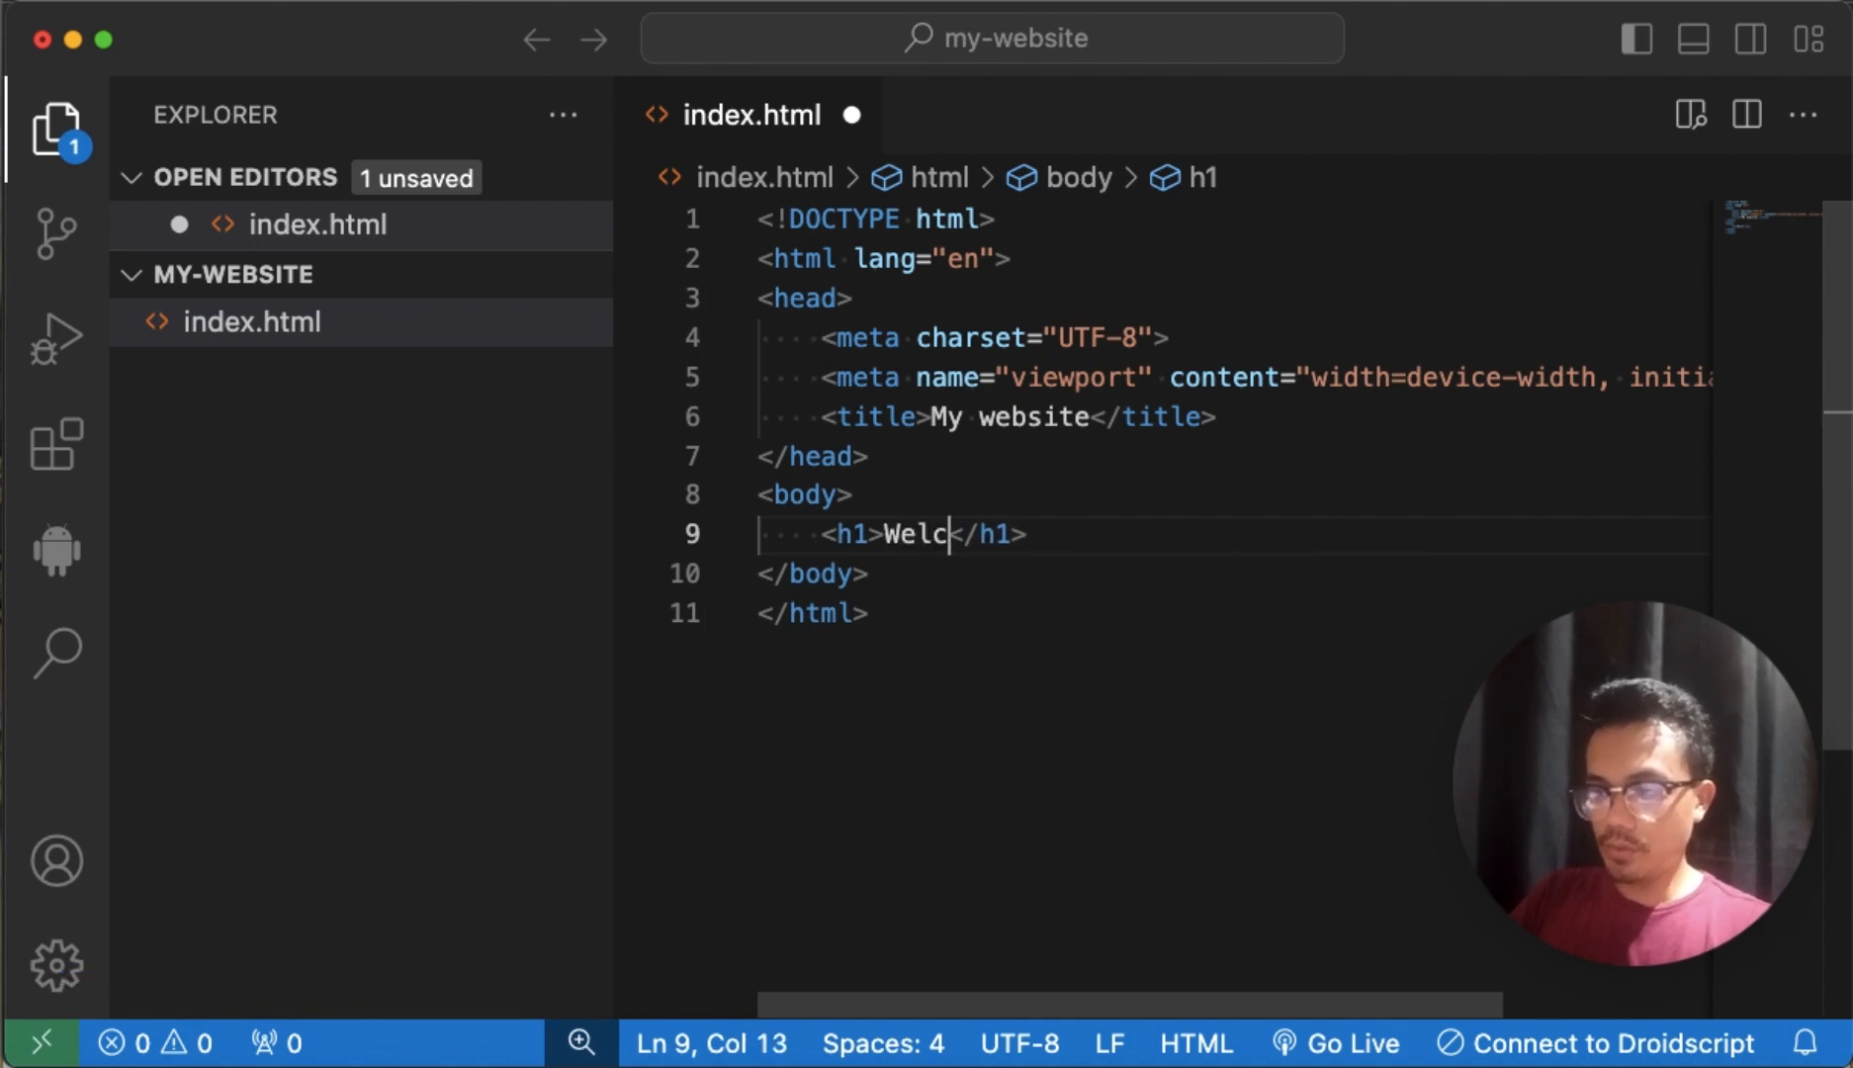
{"action": "type", "text": "ome to my first "}
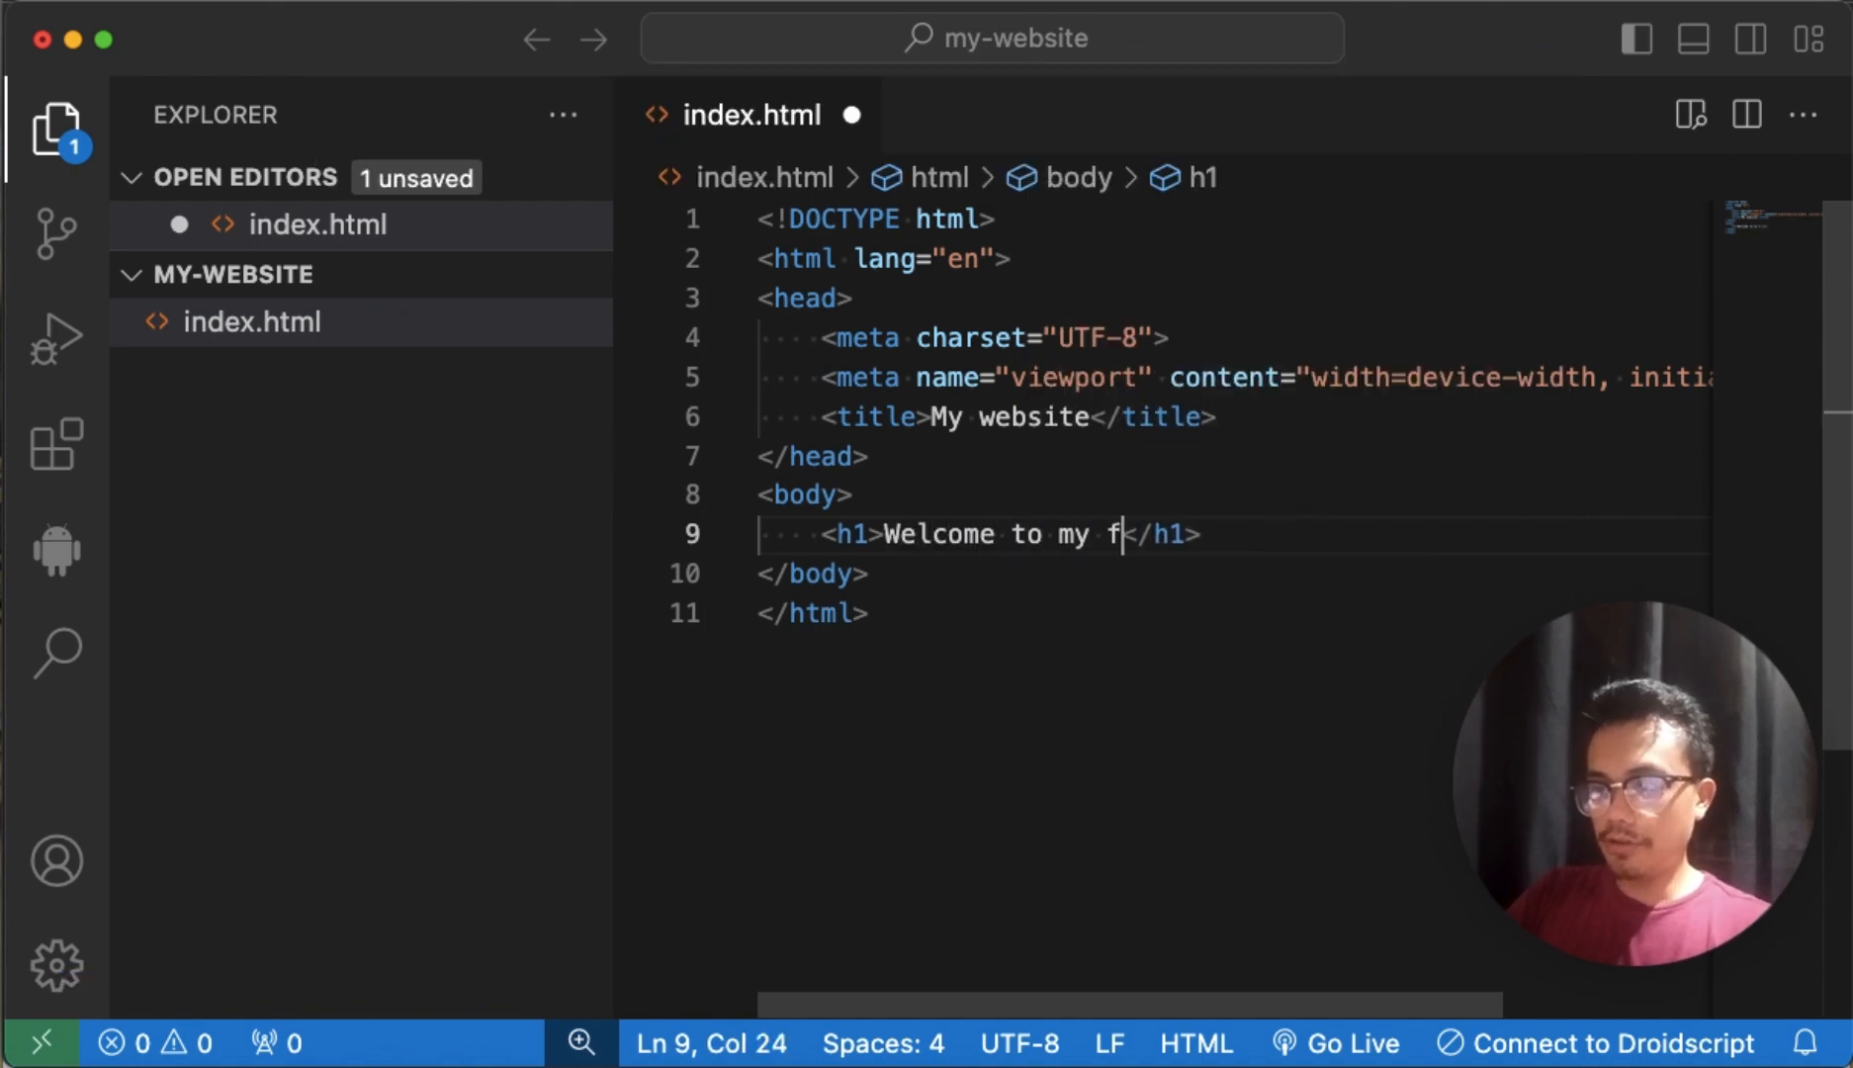
{"action": "type", "text": "wre"}
{"action": "key", "text": "BackSpace"}
{"action": "key", "text": "BackSpace"}
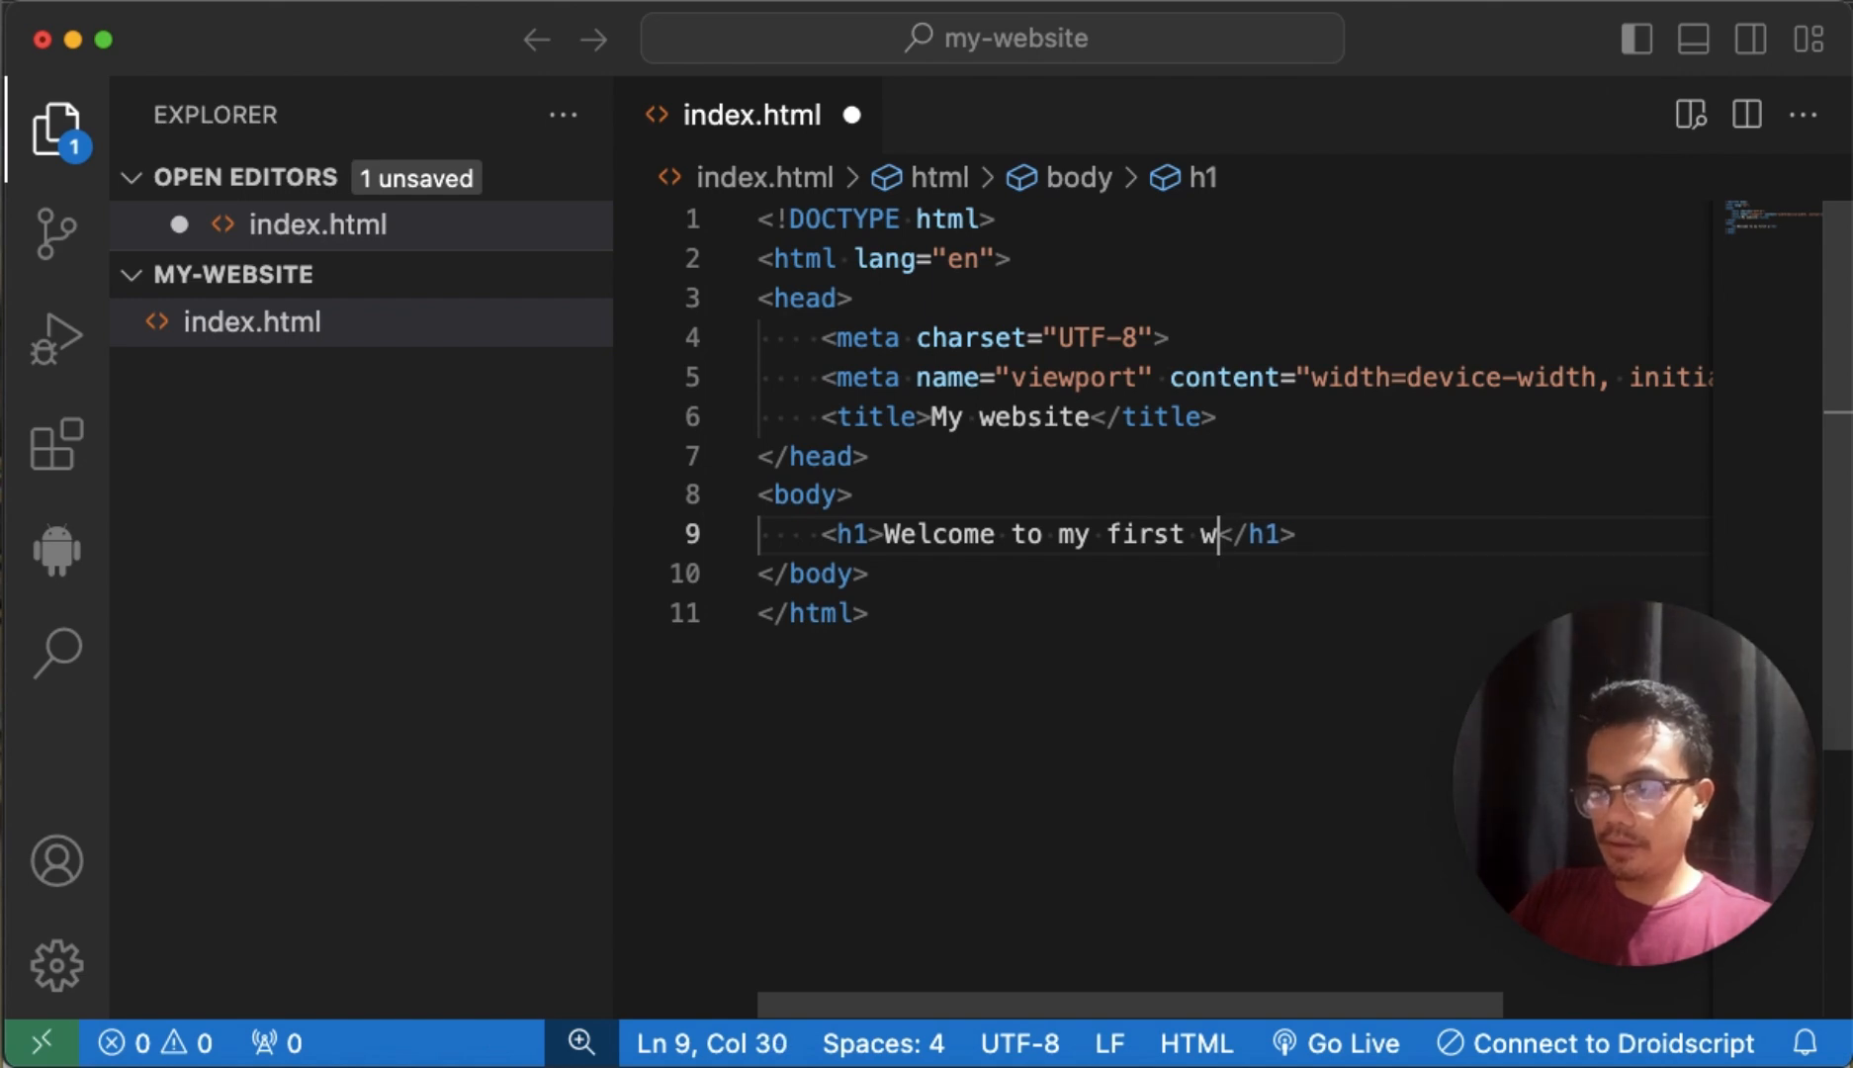
{"action": "type", "text": "ebsite!"}
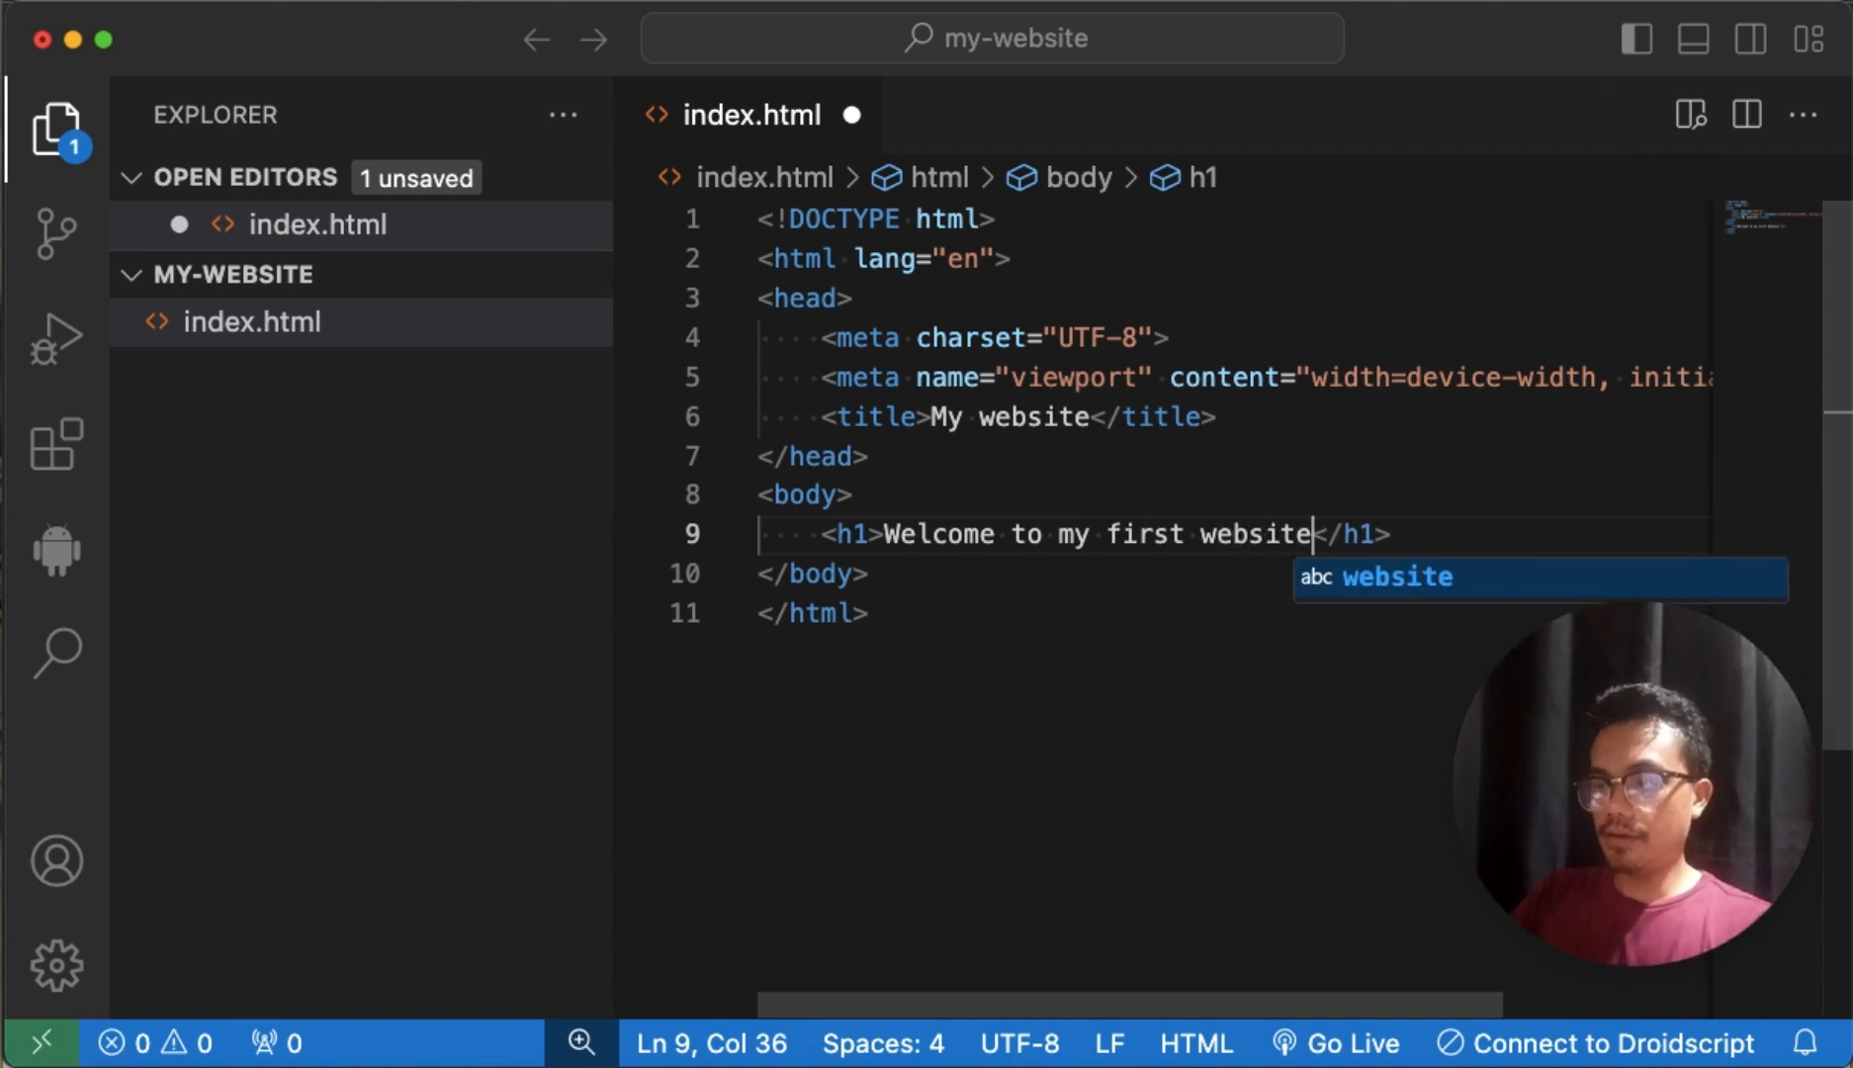
{"action": "key", "text": "cmd+s"}
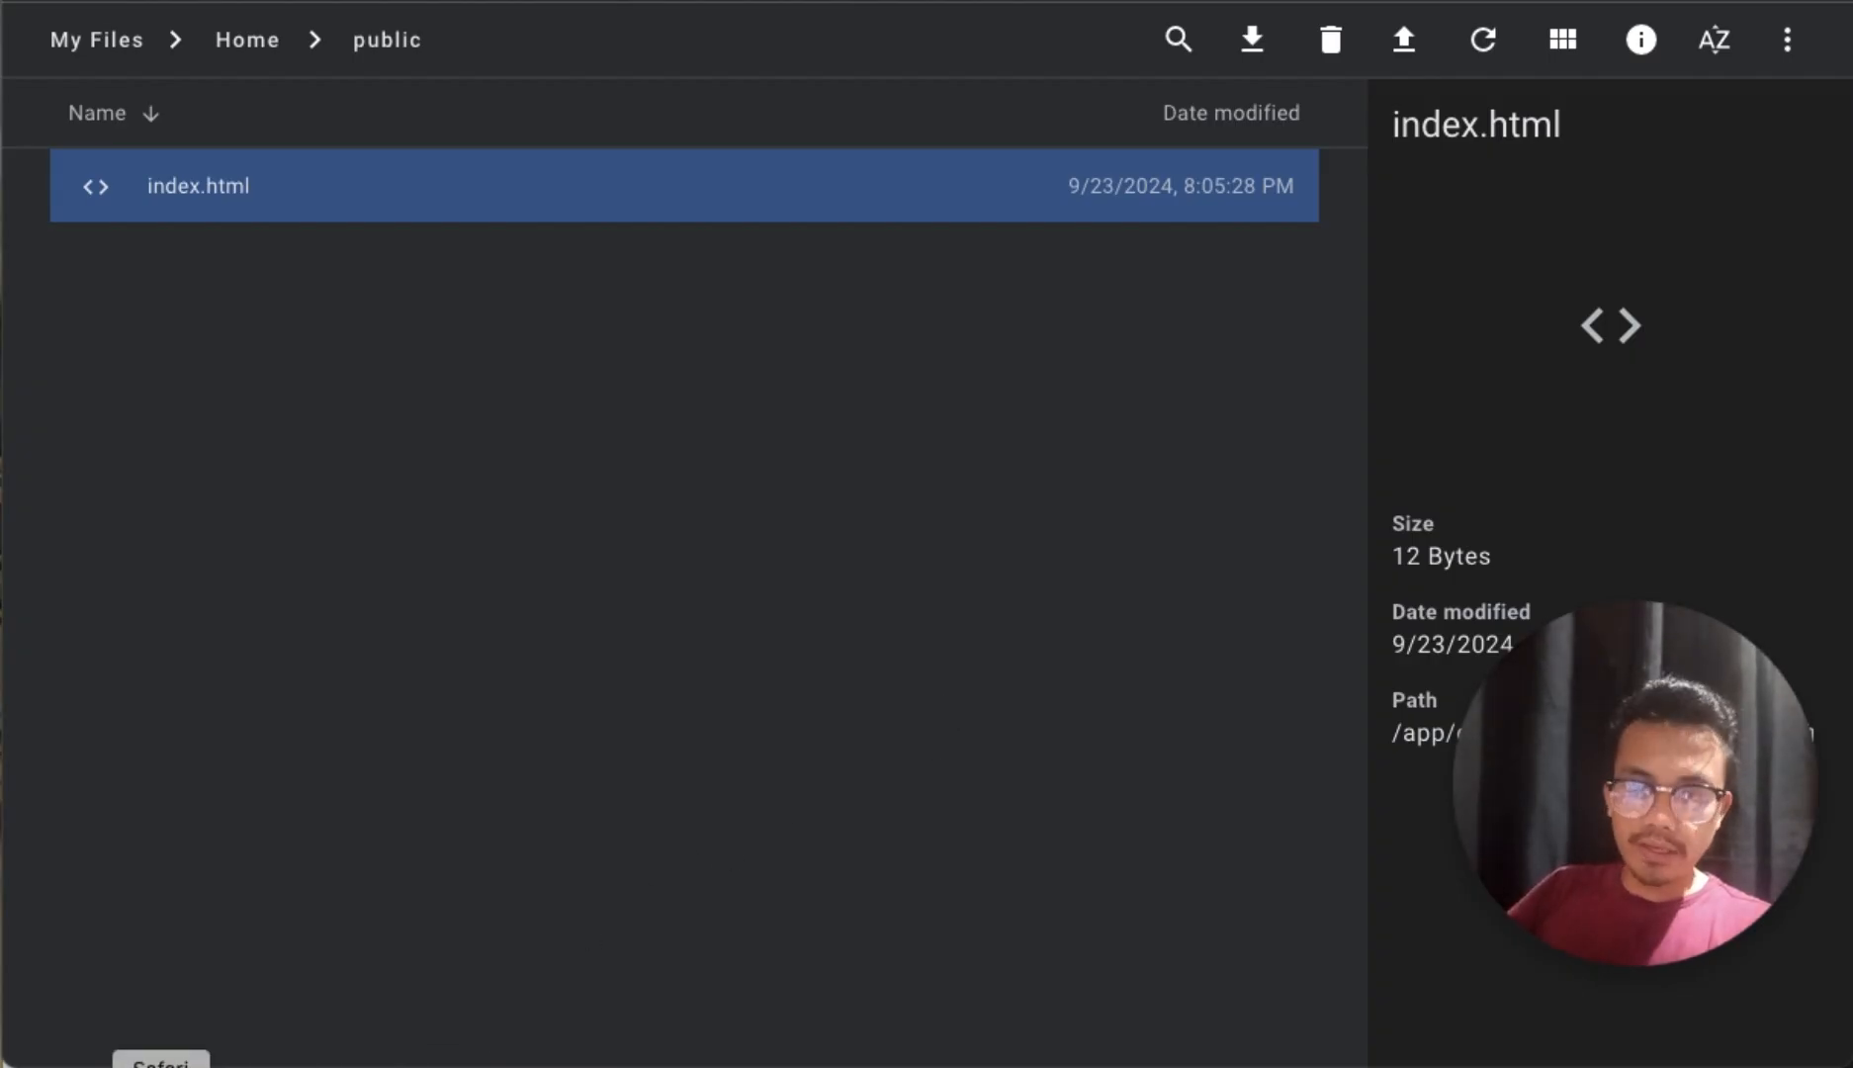
Step: Upload index.html from the local my-website folder into the cloud account's public folder
{"action": "left_click", "coordinate": [97, 1066]}
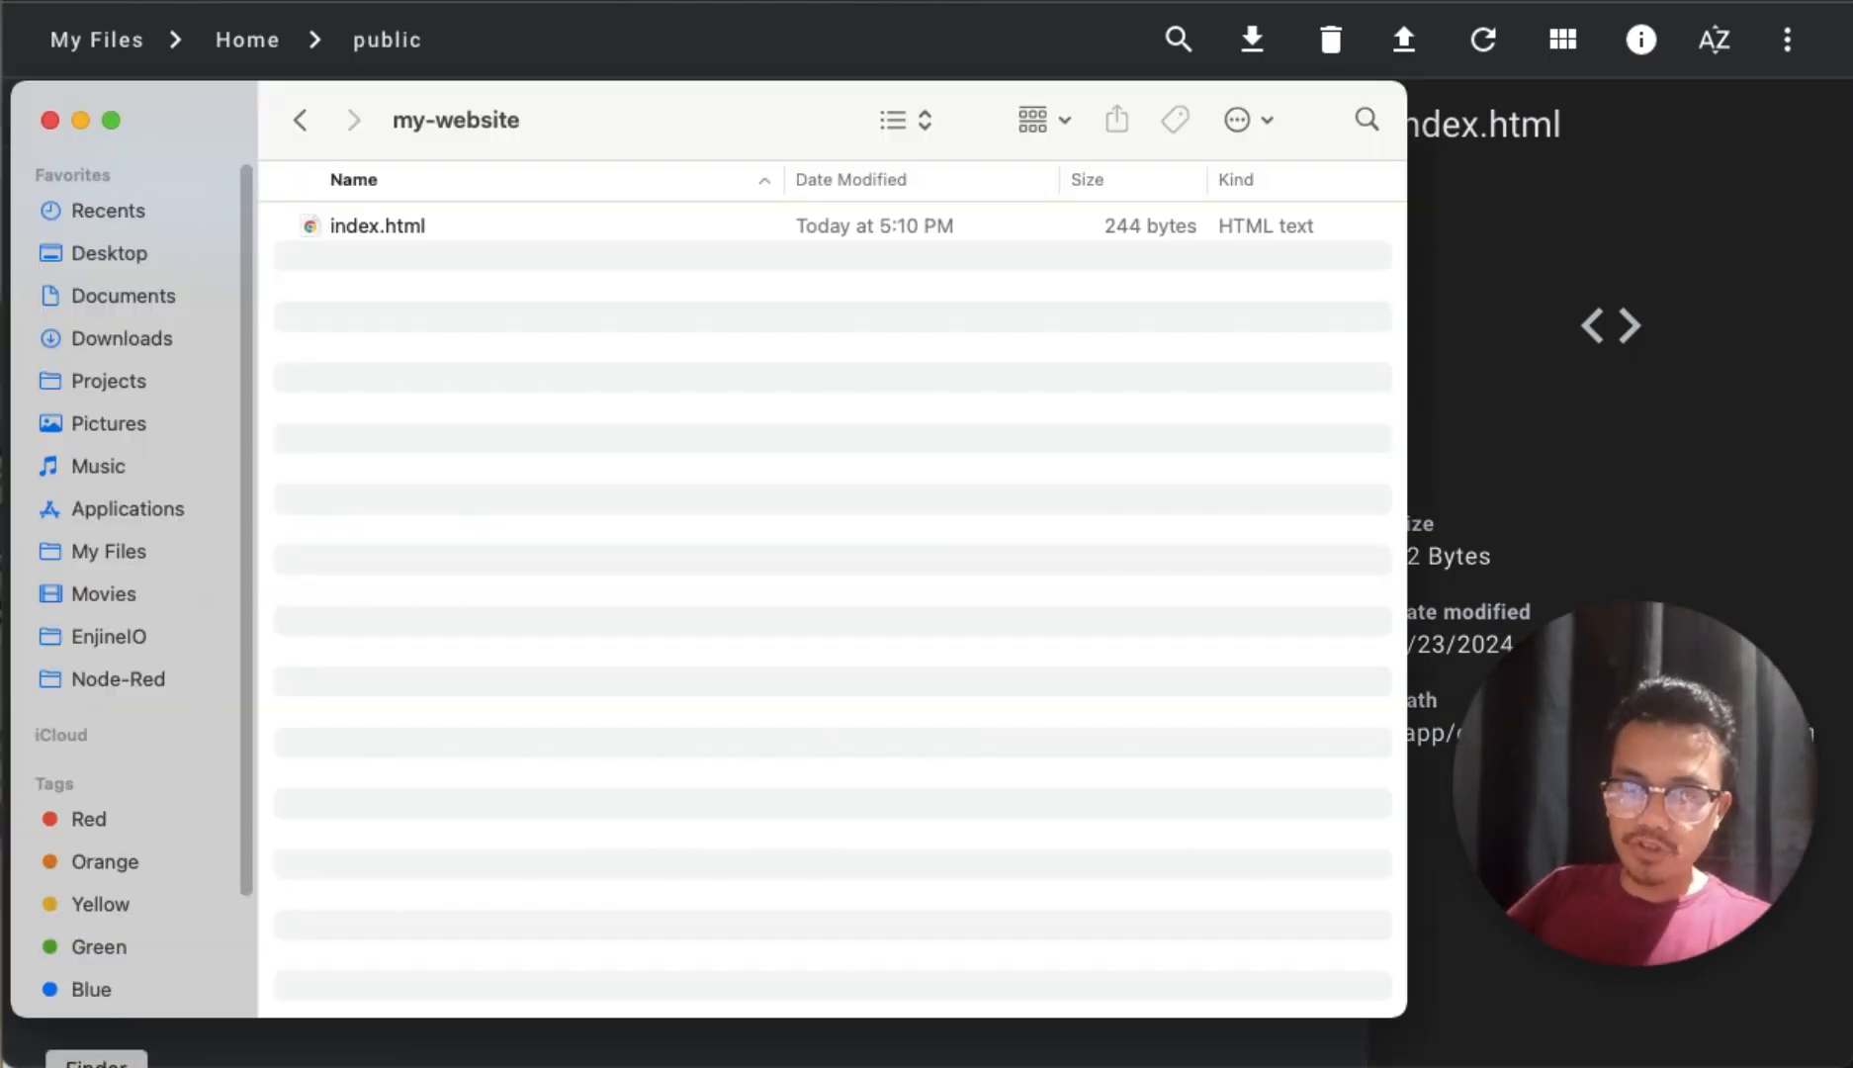
{"action": "left_click_drag", "start_coordinate": [476, 116], "coordinate": [1165, 108]}
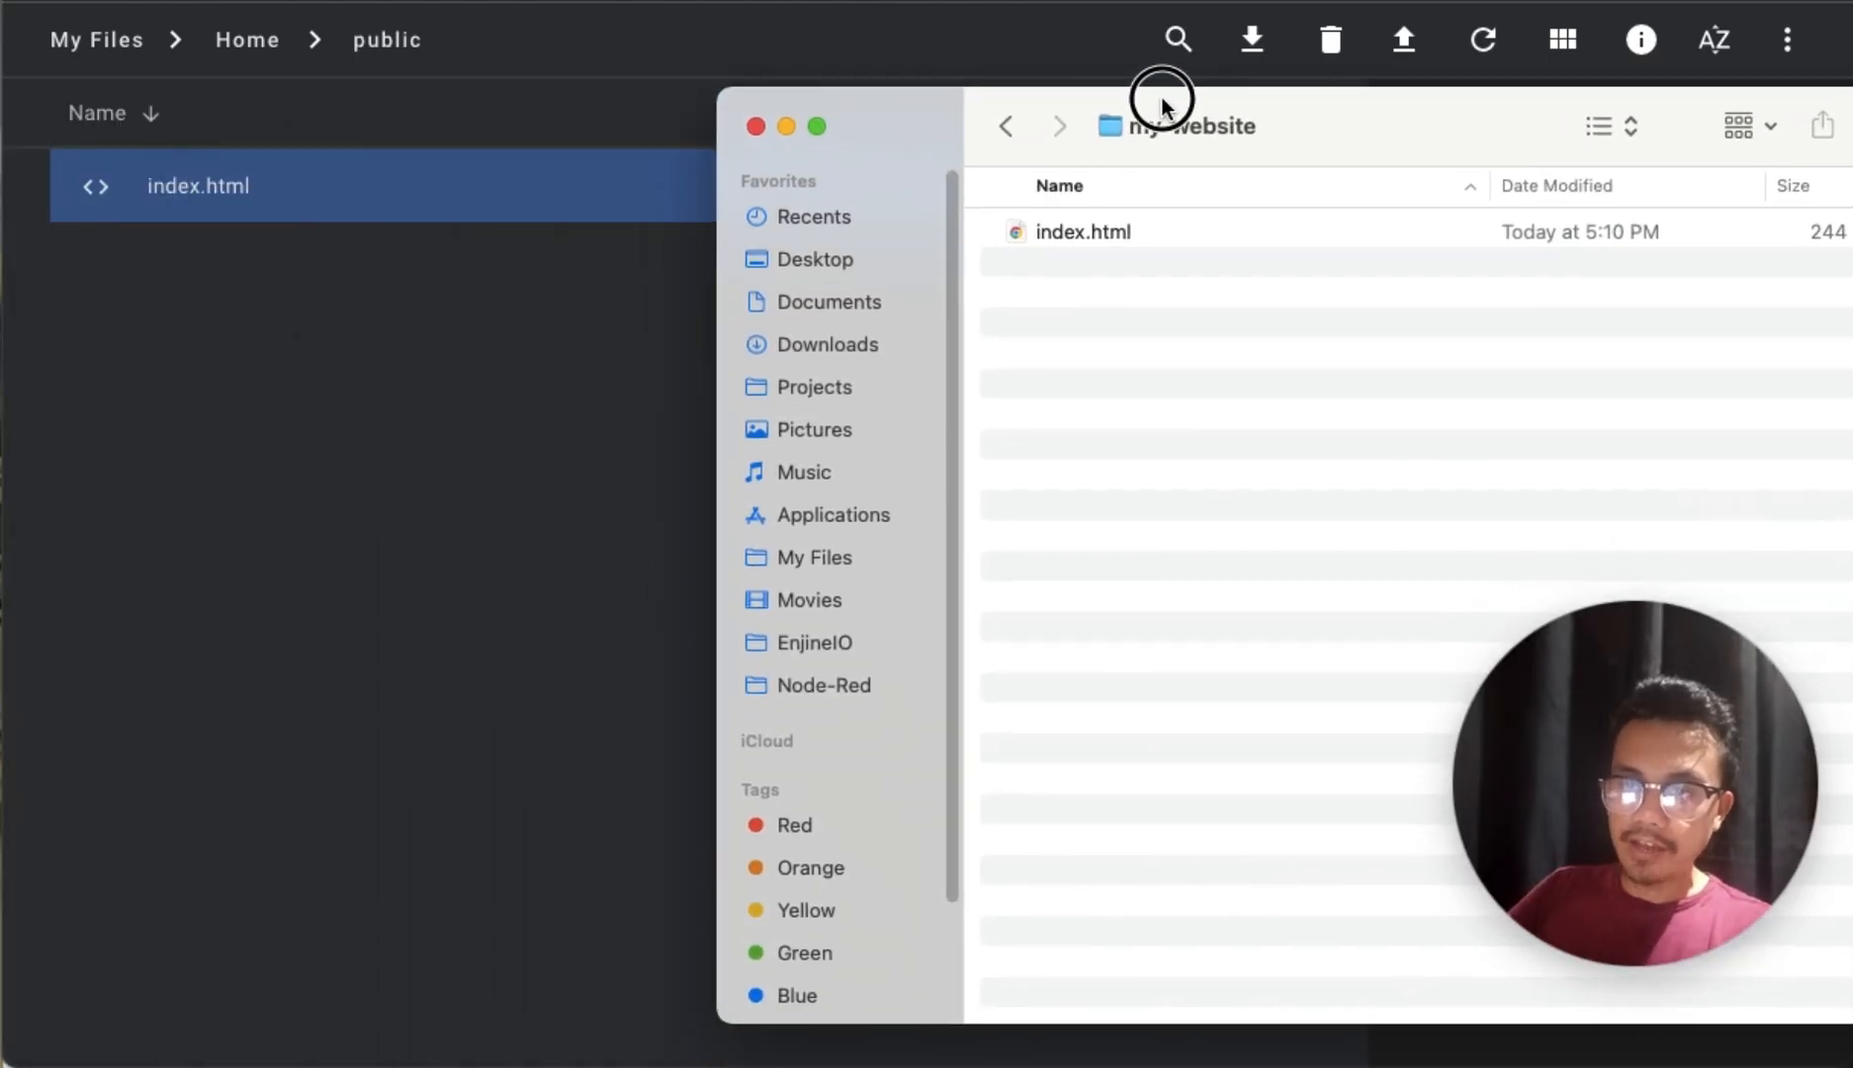
{"action": "left_click", "coordinate": [1152, 228]}
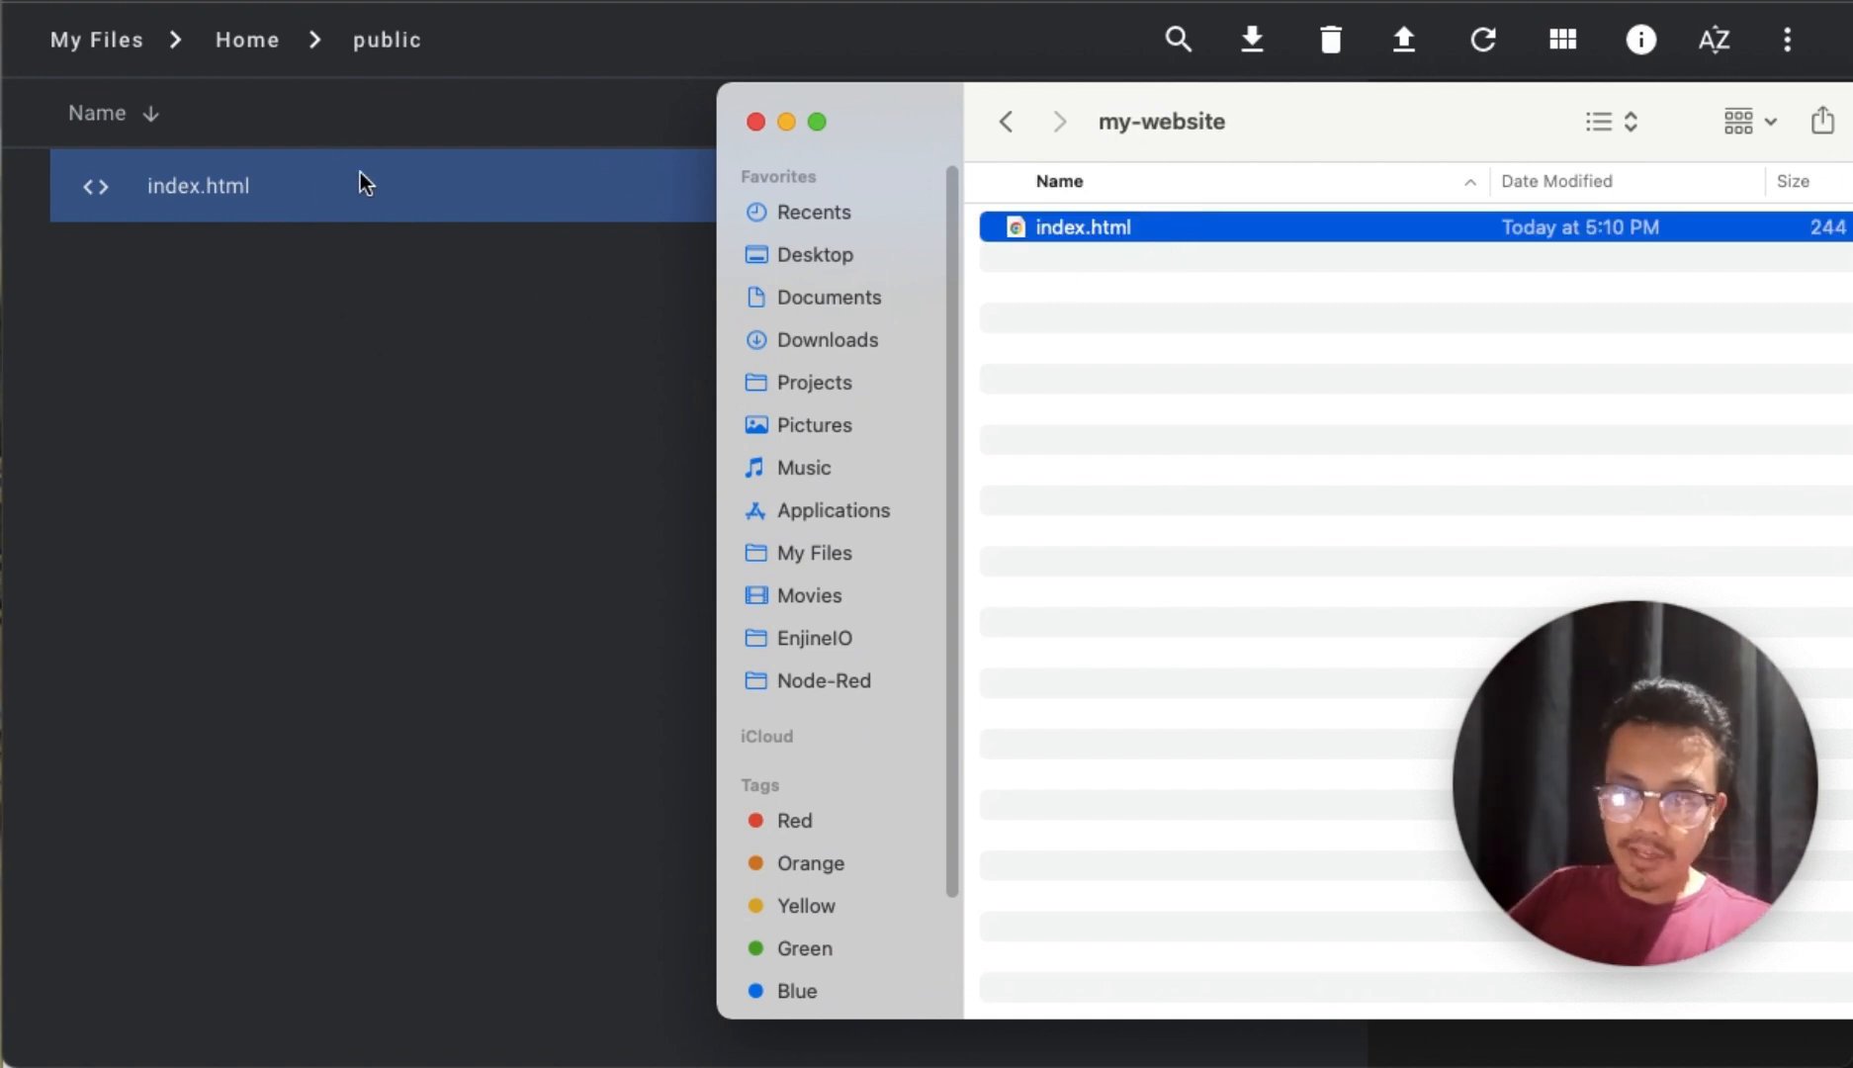
{"action": "left_click", "coordinate": [314, 199]}
{"action": "right_click", "coordinate": [241, 201]}
{"action": "left_click", "coordinate": [1142, 409]}
{"action": "key", "text": "super+Tab"}
{"action": "left_click_drag", "start_coordinate": [1339, 233], "coordinate": [515, 596]}
{"action": "left_click", "coordinate": [1792, 1006]}
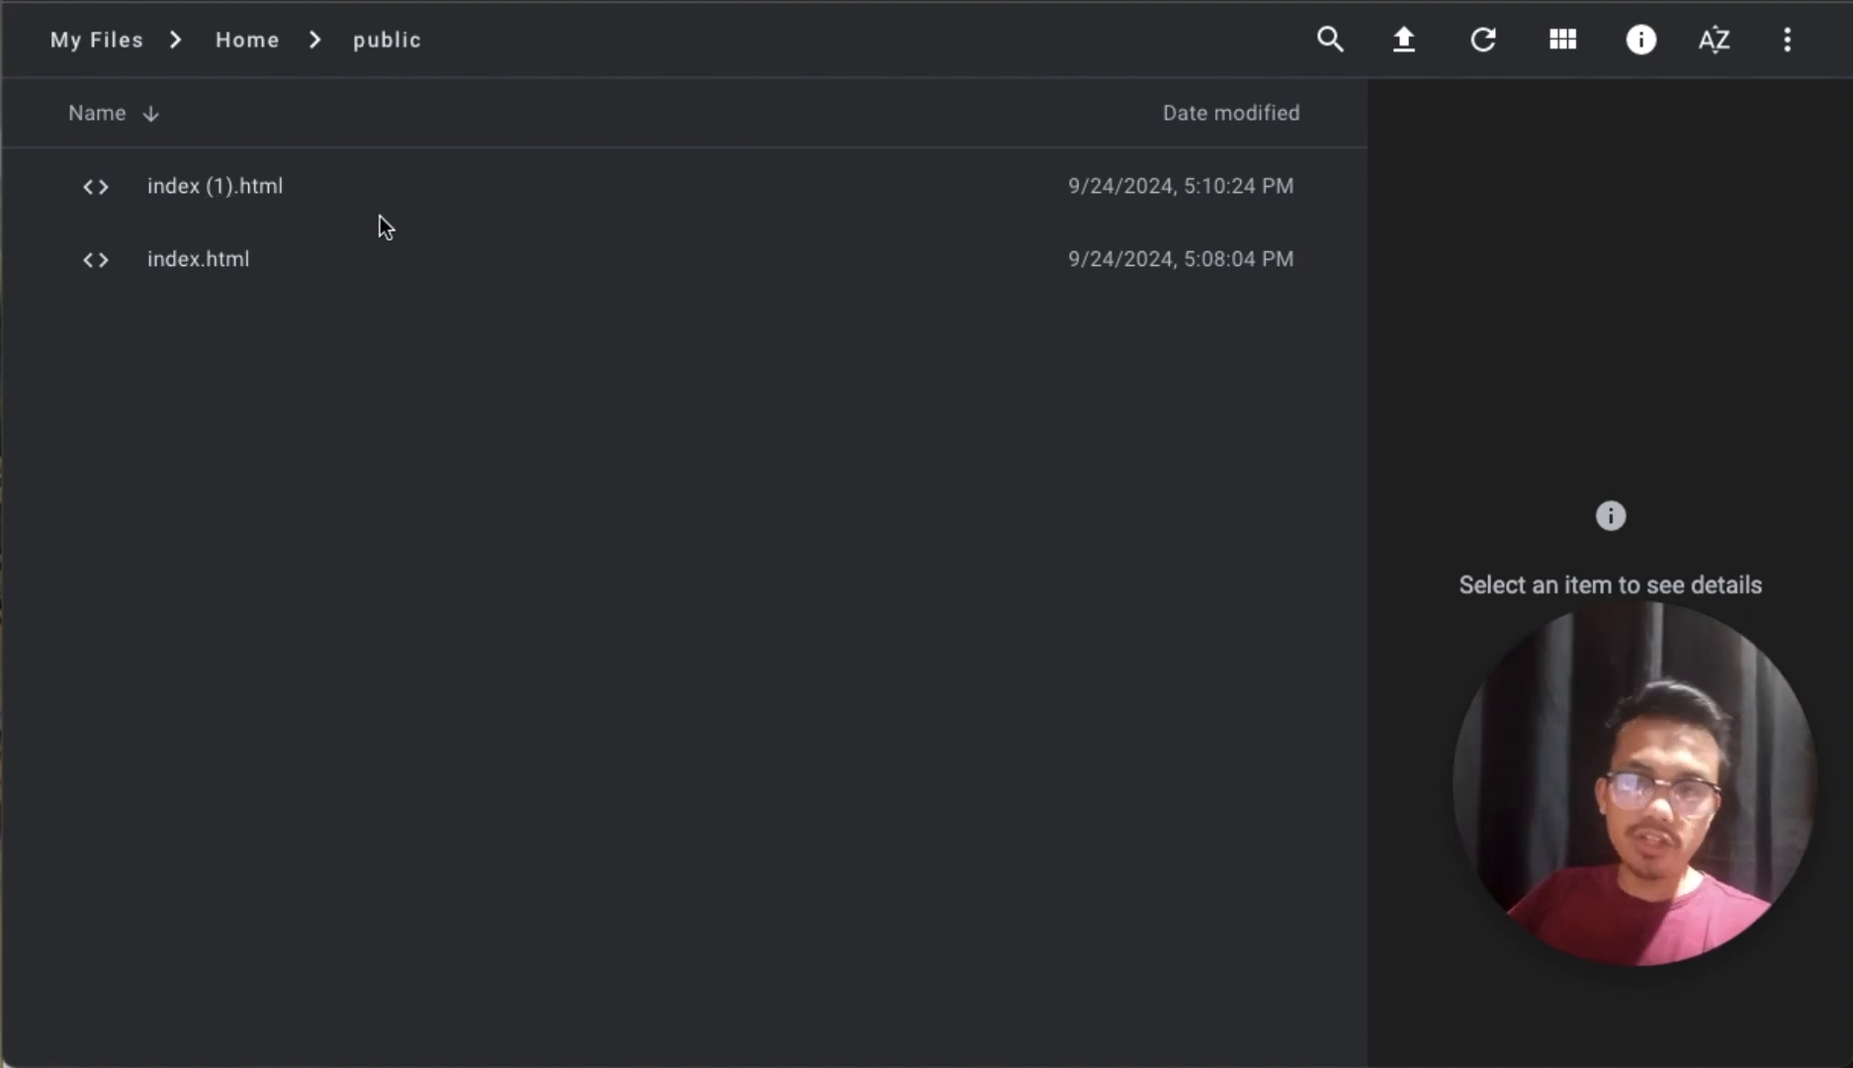
Step: Delete the older index.html from the cloud public folder, keeping the uploaded index (1).html
{"action": "left_click", "coordinate": [279, 283]}
{"action": "left_click", "coordinate": [210, 168]}
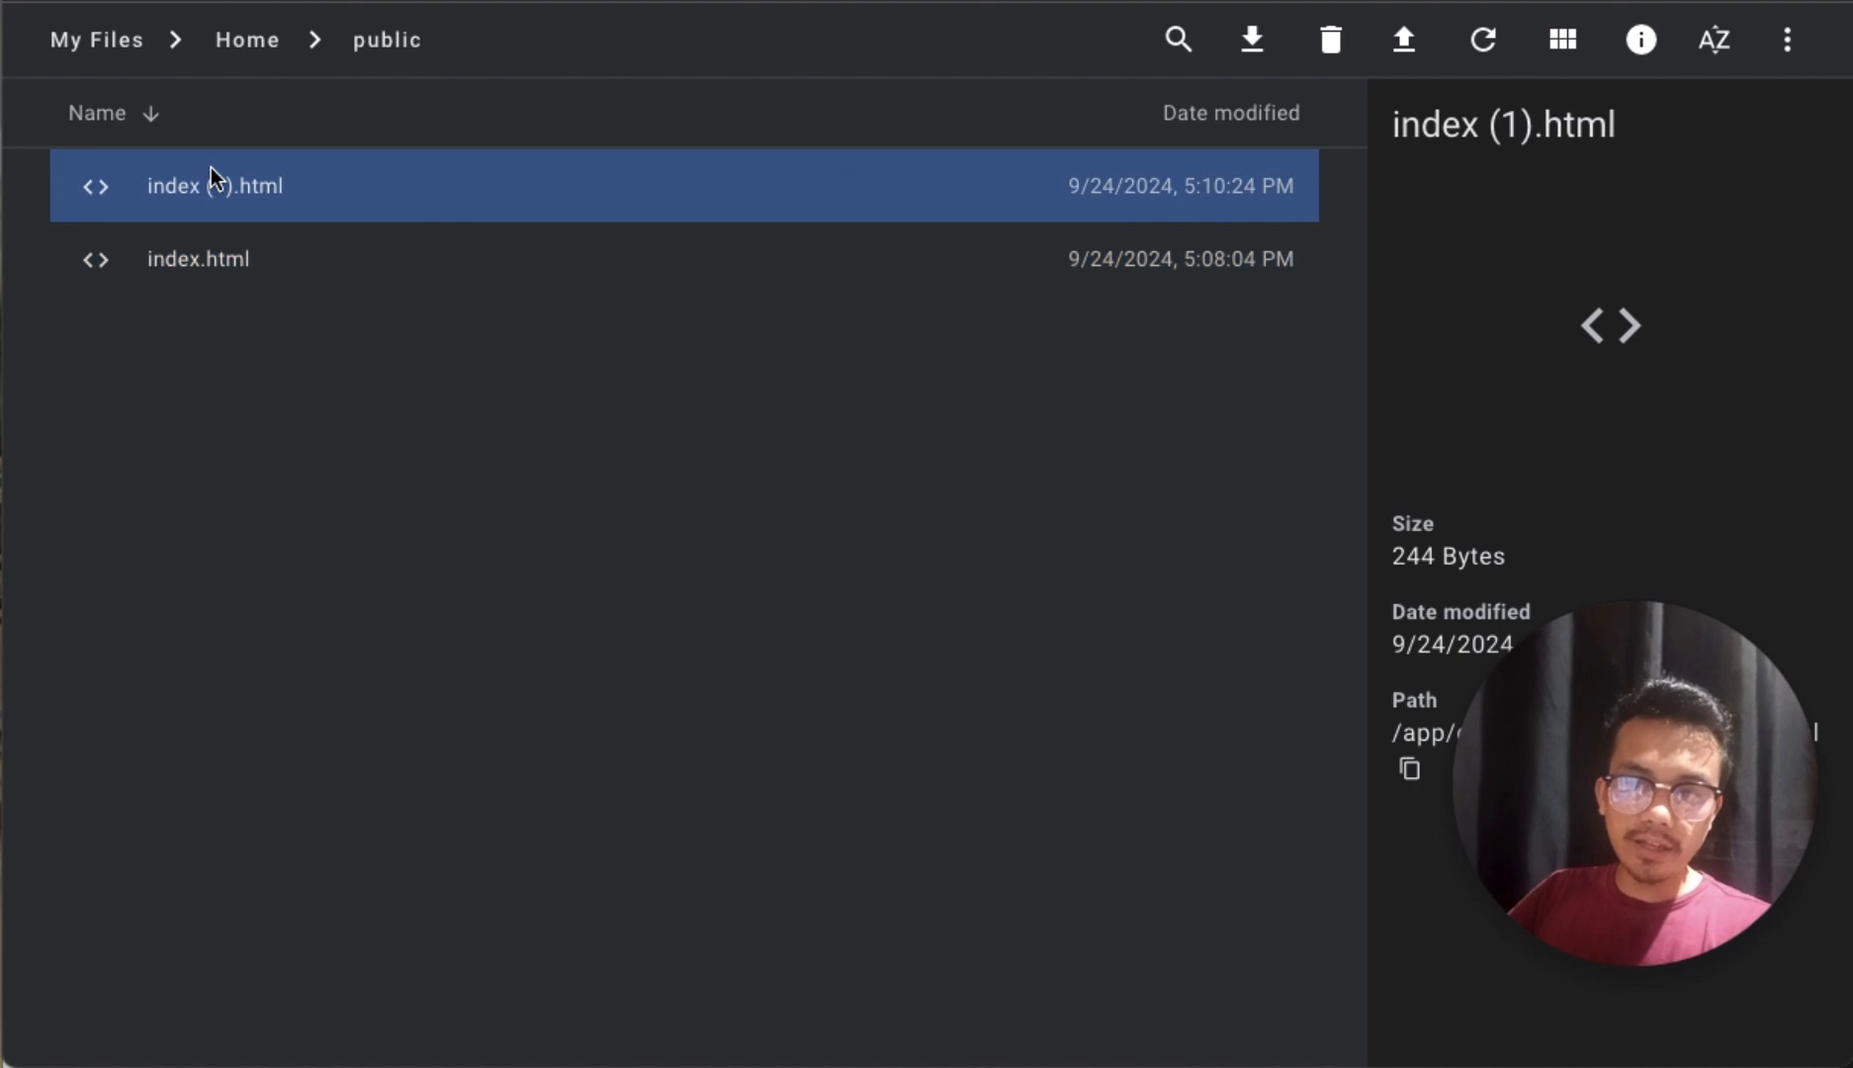
{"action": "left_click", "coordinate": [230, 245]}
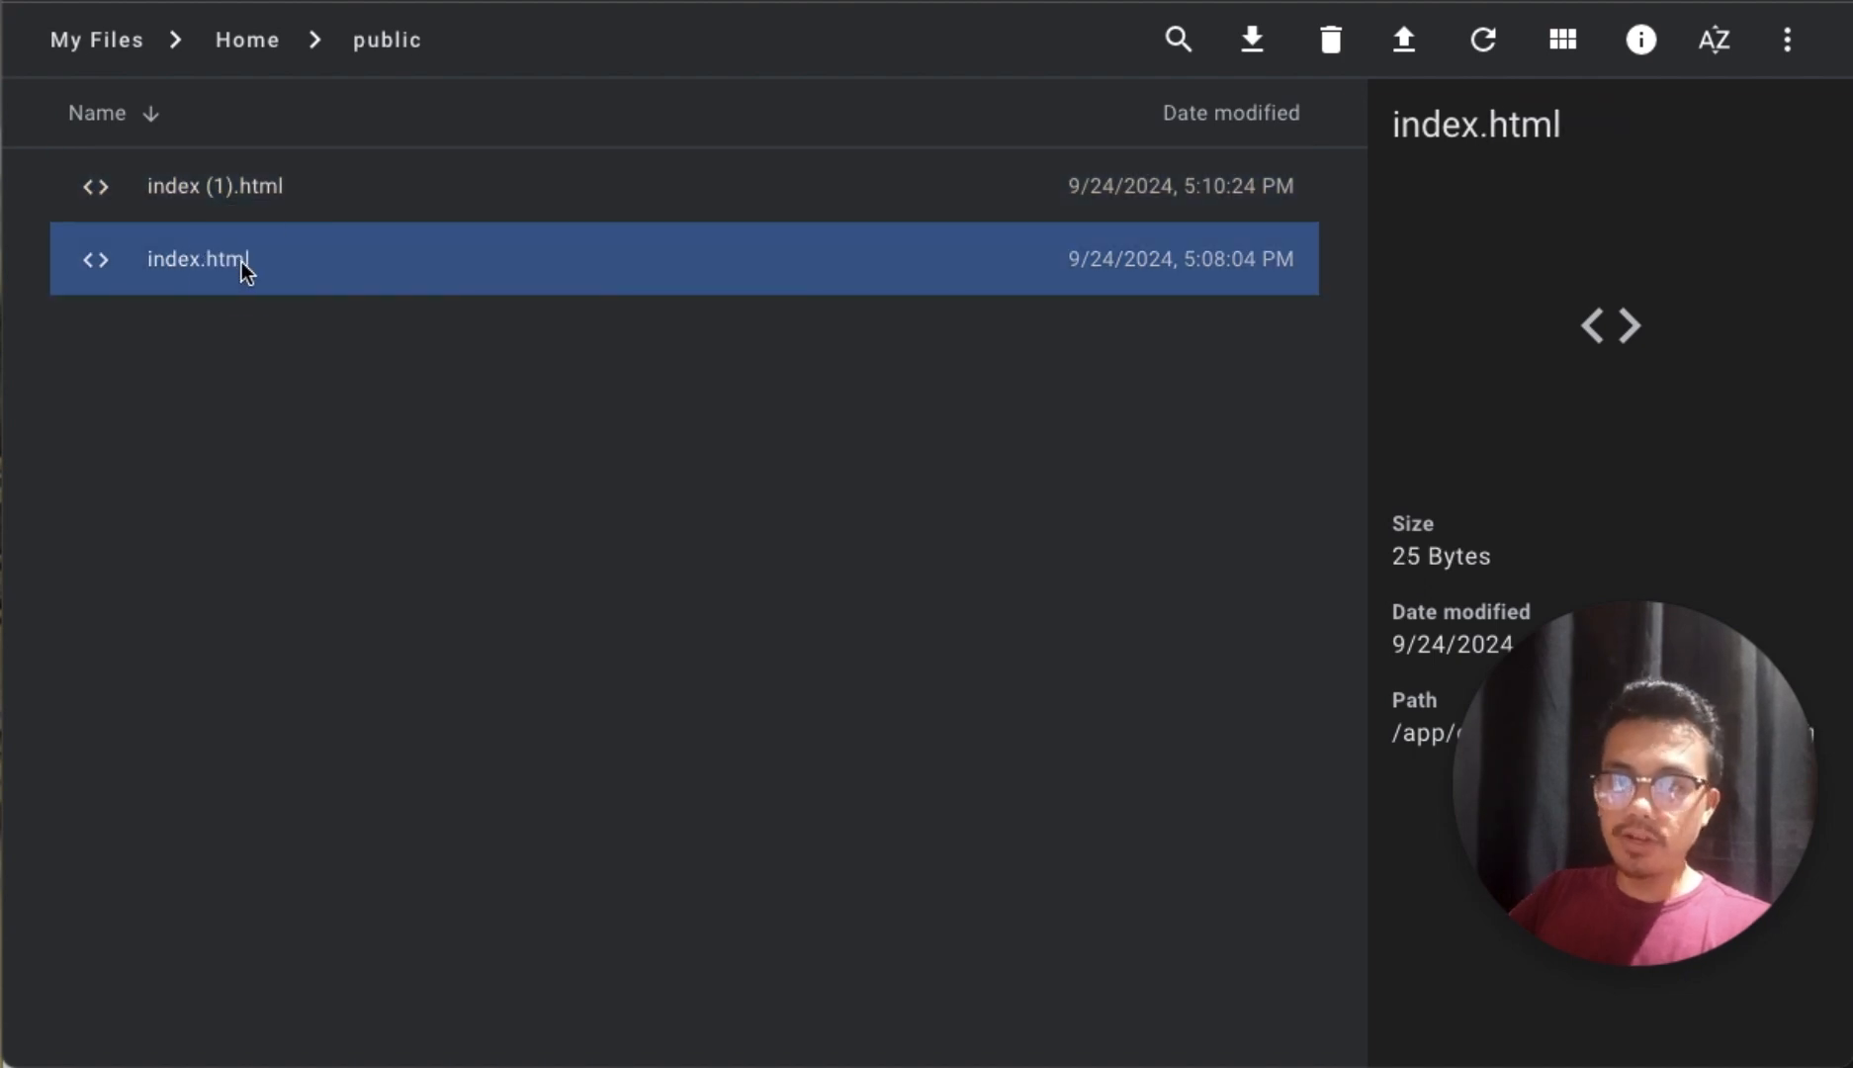
{"action": "right_click", "coordinate": [243, 263]}
{"action": "left_click", "coordinate": [374, 527]}
{"action": "left_click", "coordinate": [1134, 598]}
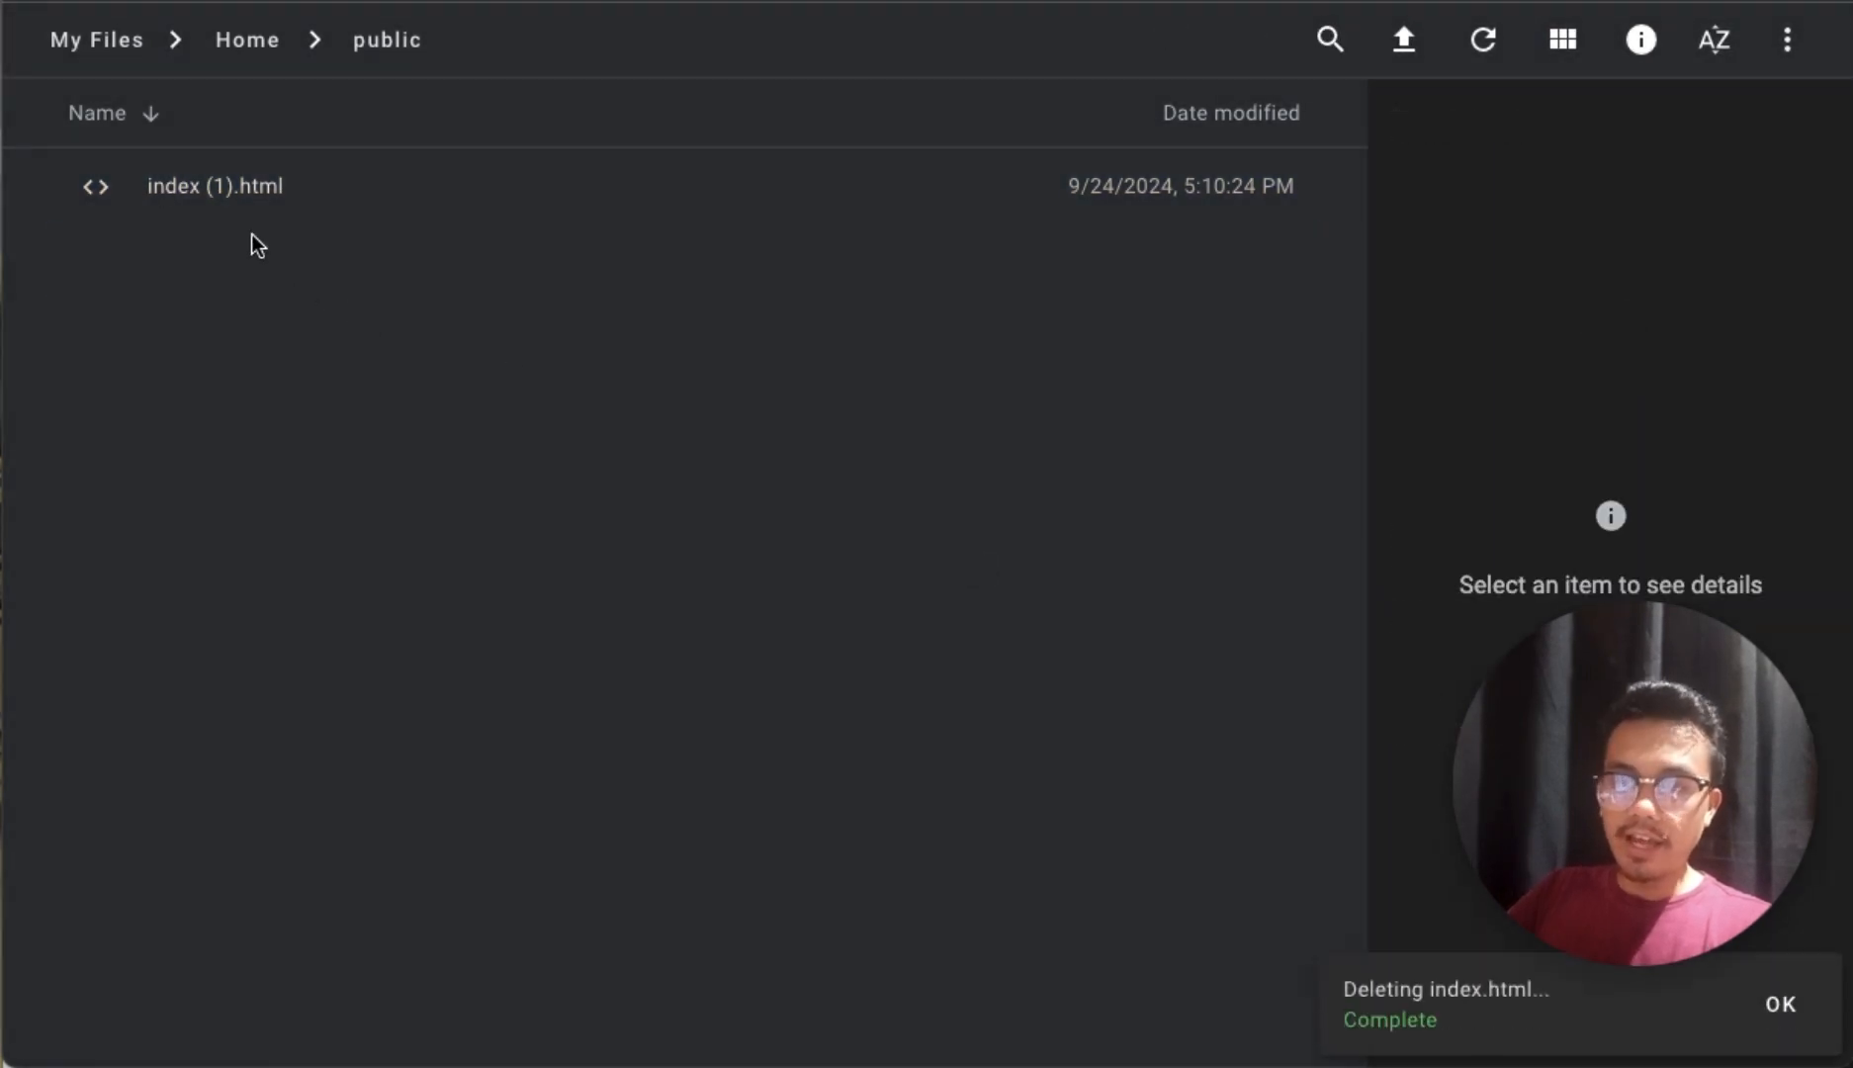
Step: Rename index (1).html in the public folder to index.html and reload the served website page
{"action": "left_click", "coordinate": [241, 200]}
{"action": "right_click", "coordinate": [242, 201]}
{"action": "left_click", "coordinate": [383, 521]}
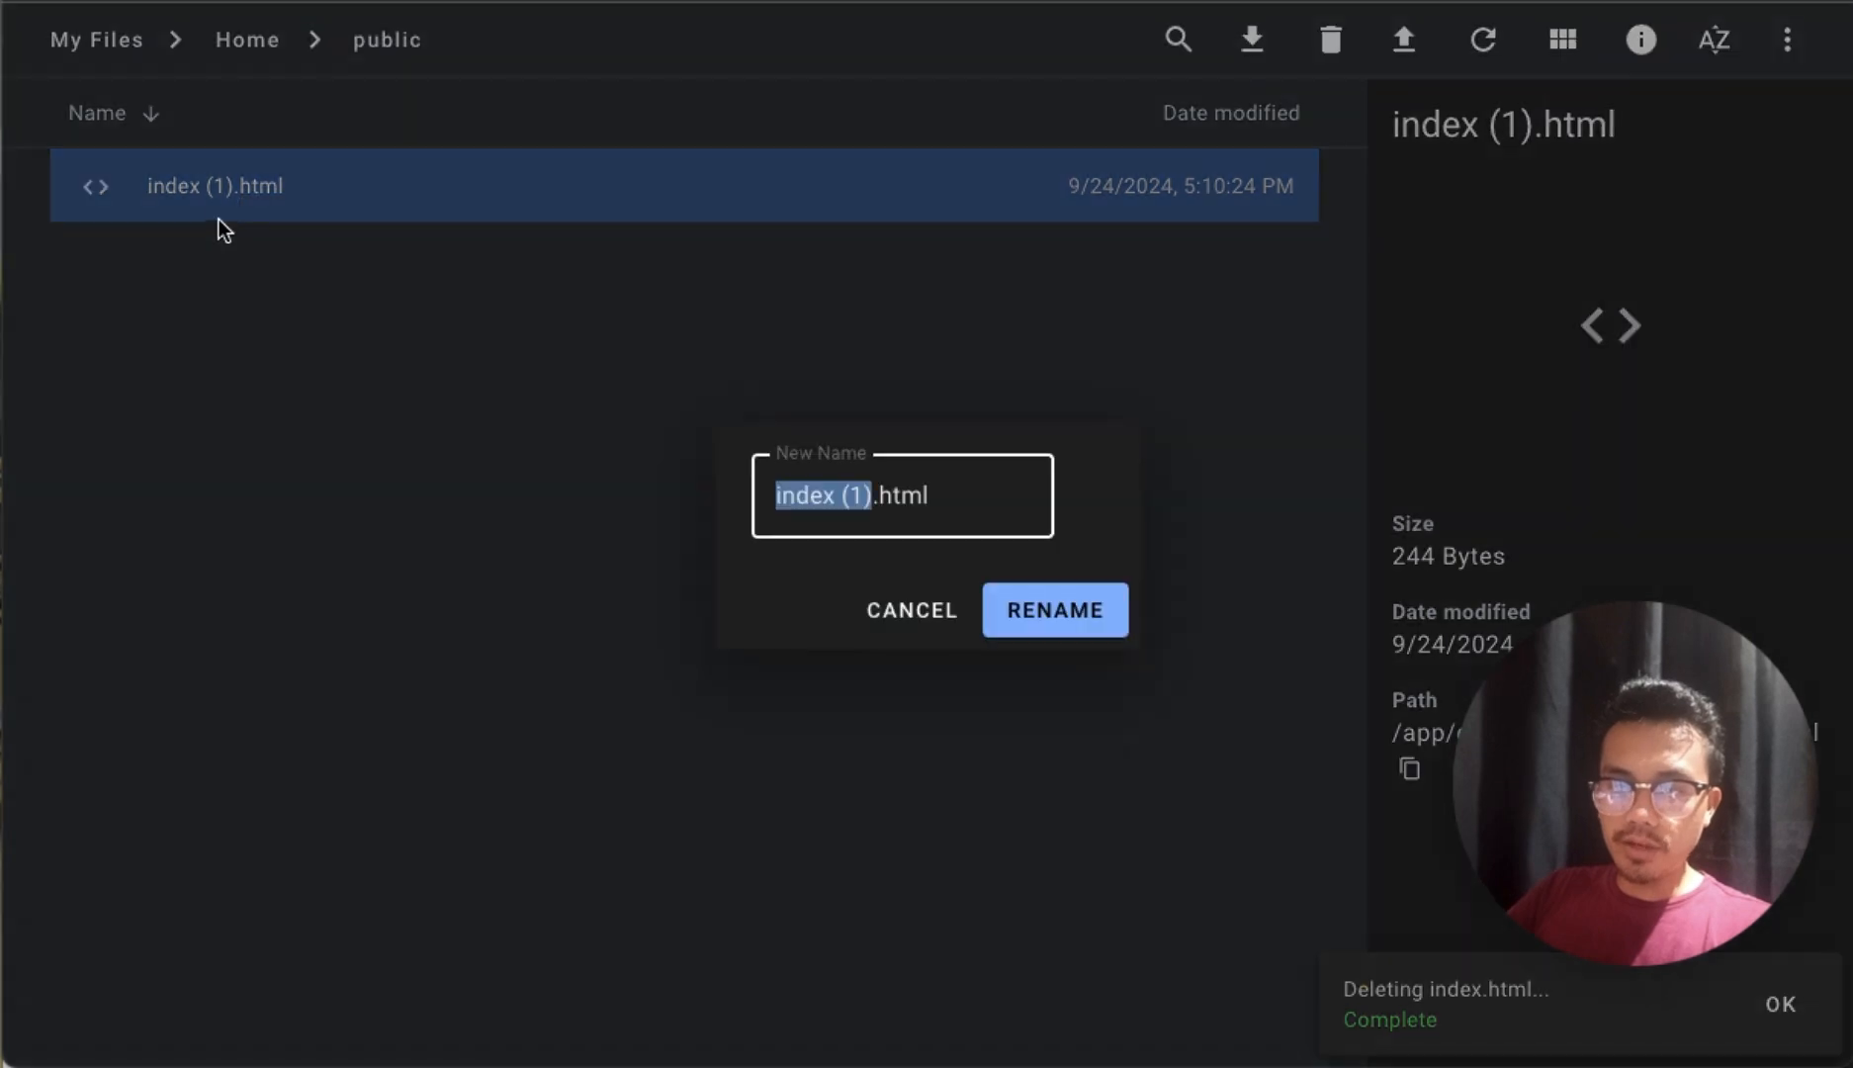
{"action": "left_click", "coordinate": [848, 495]}
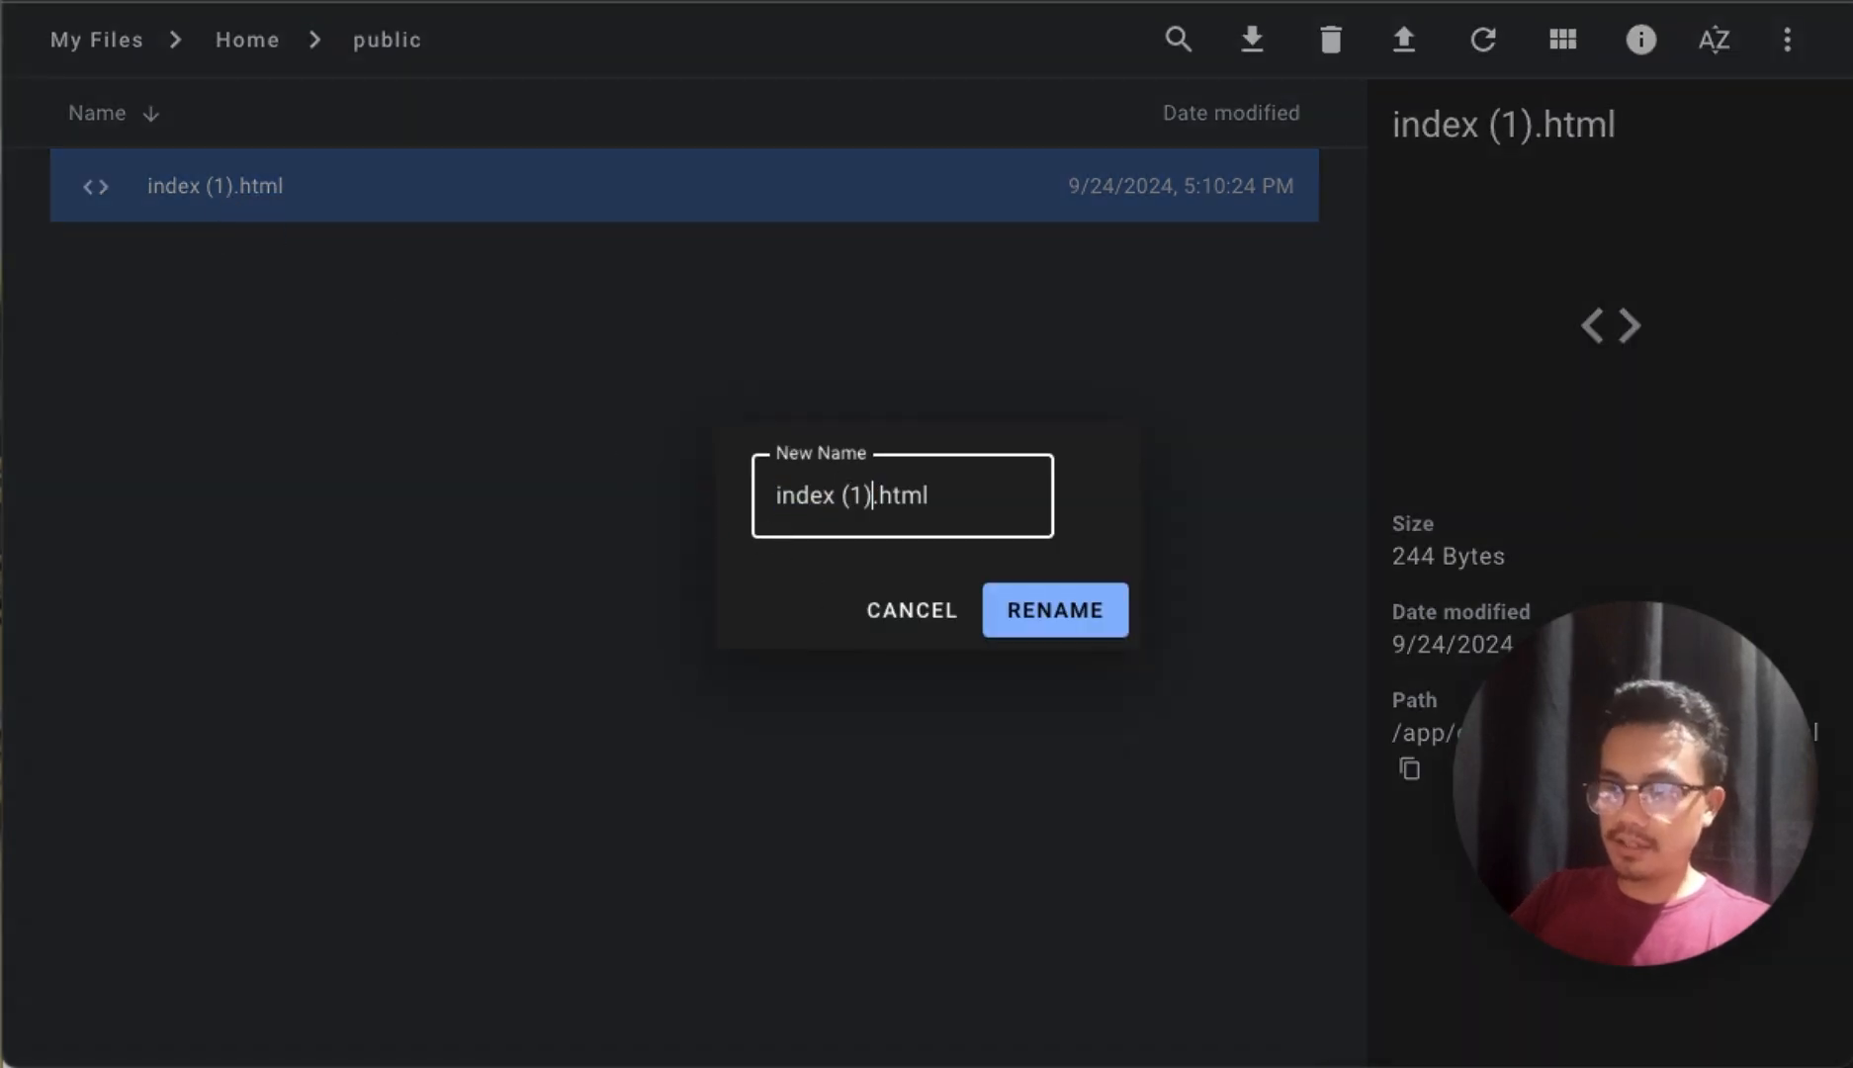
{"action": "left_click", "coordinate": [1088, 618]}
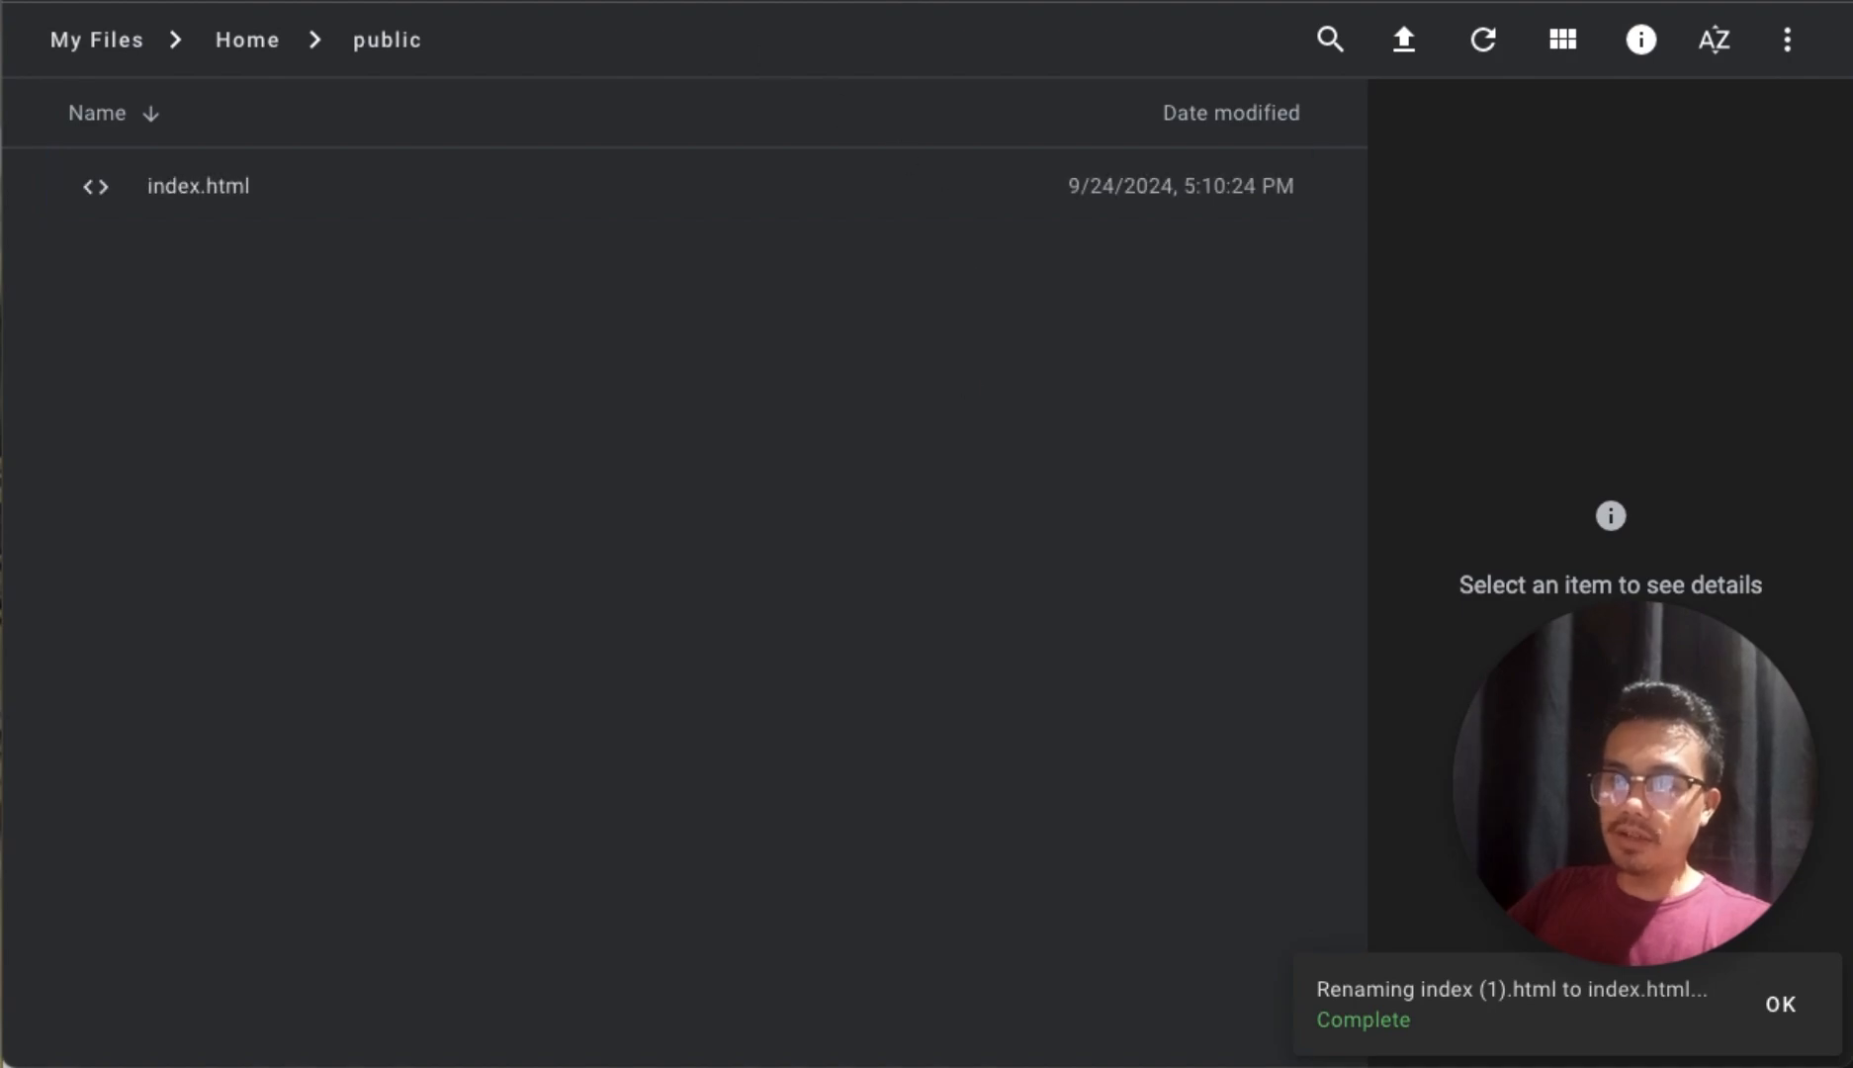
{"action": "left_click", "coordinate": [265, 1]}
{"action": "key", "text": "super+r"}
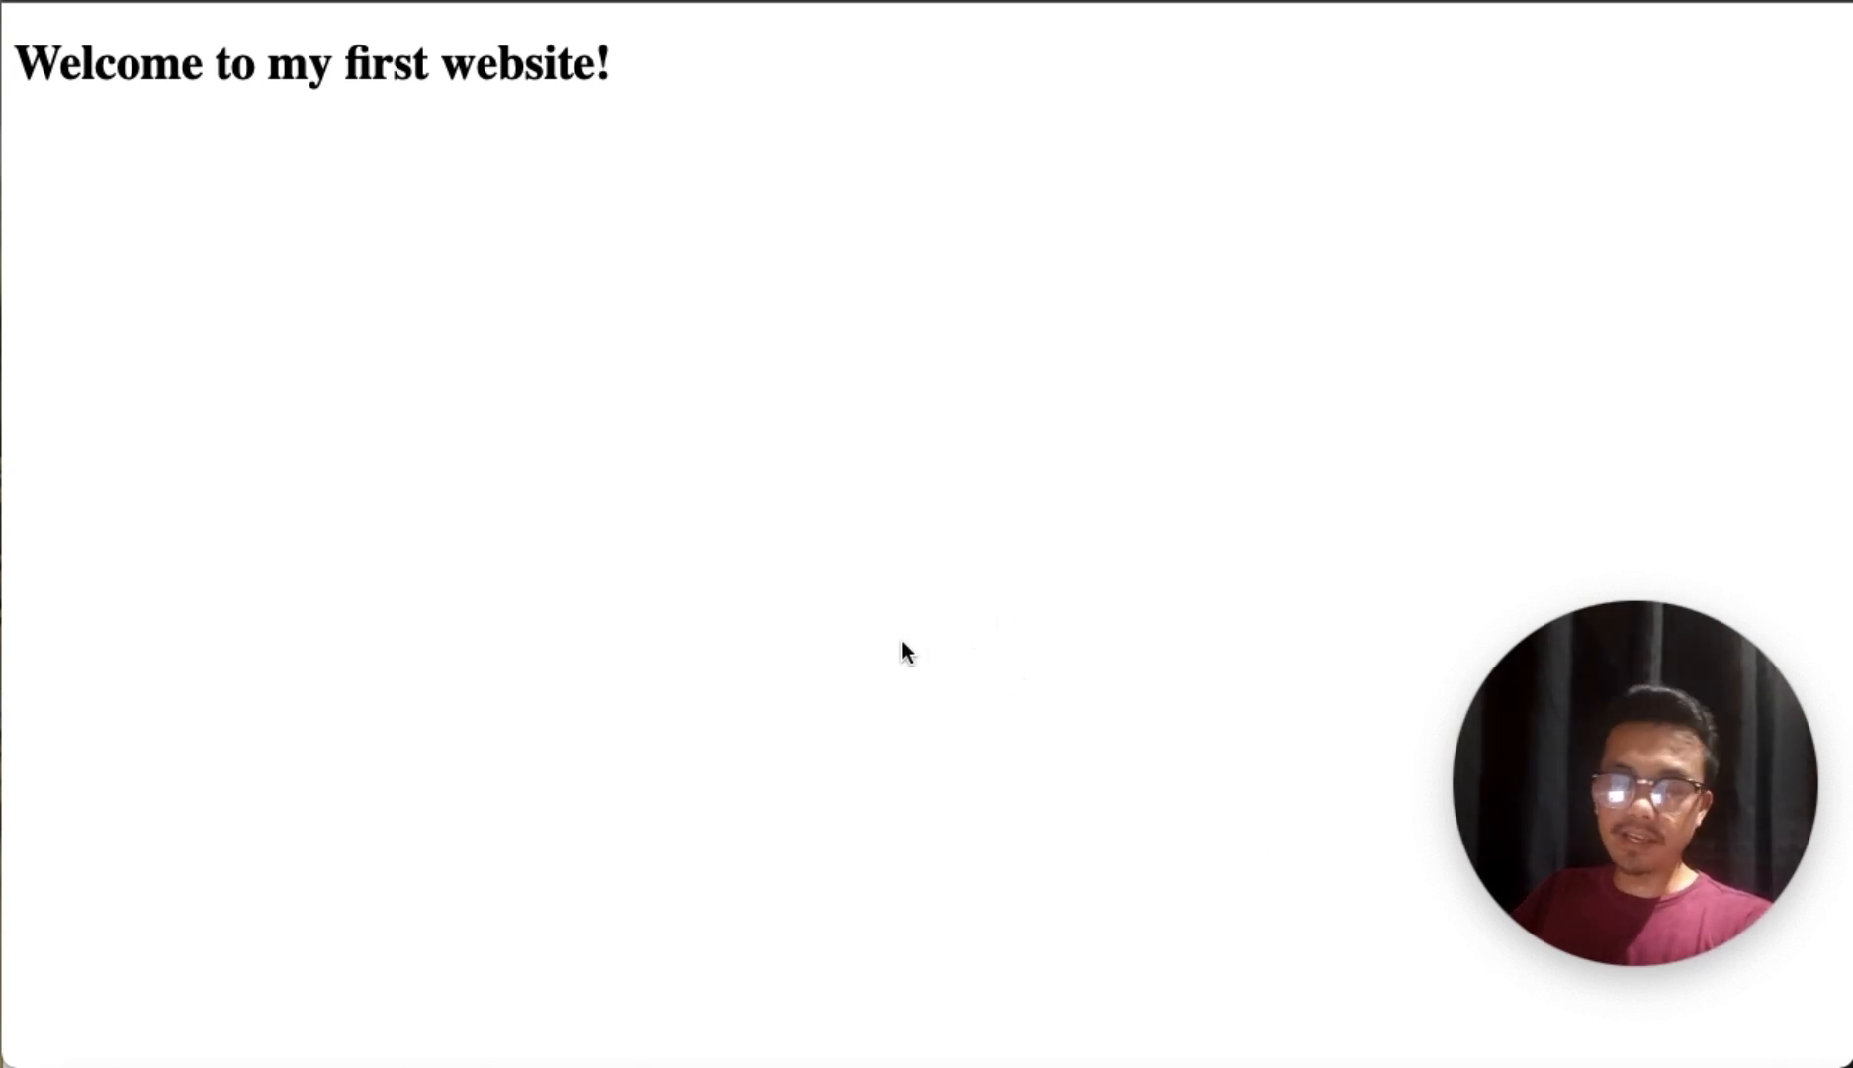
{"action": "left_click", "coordinate": [1005, 1066]}
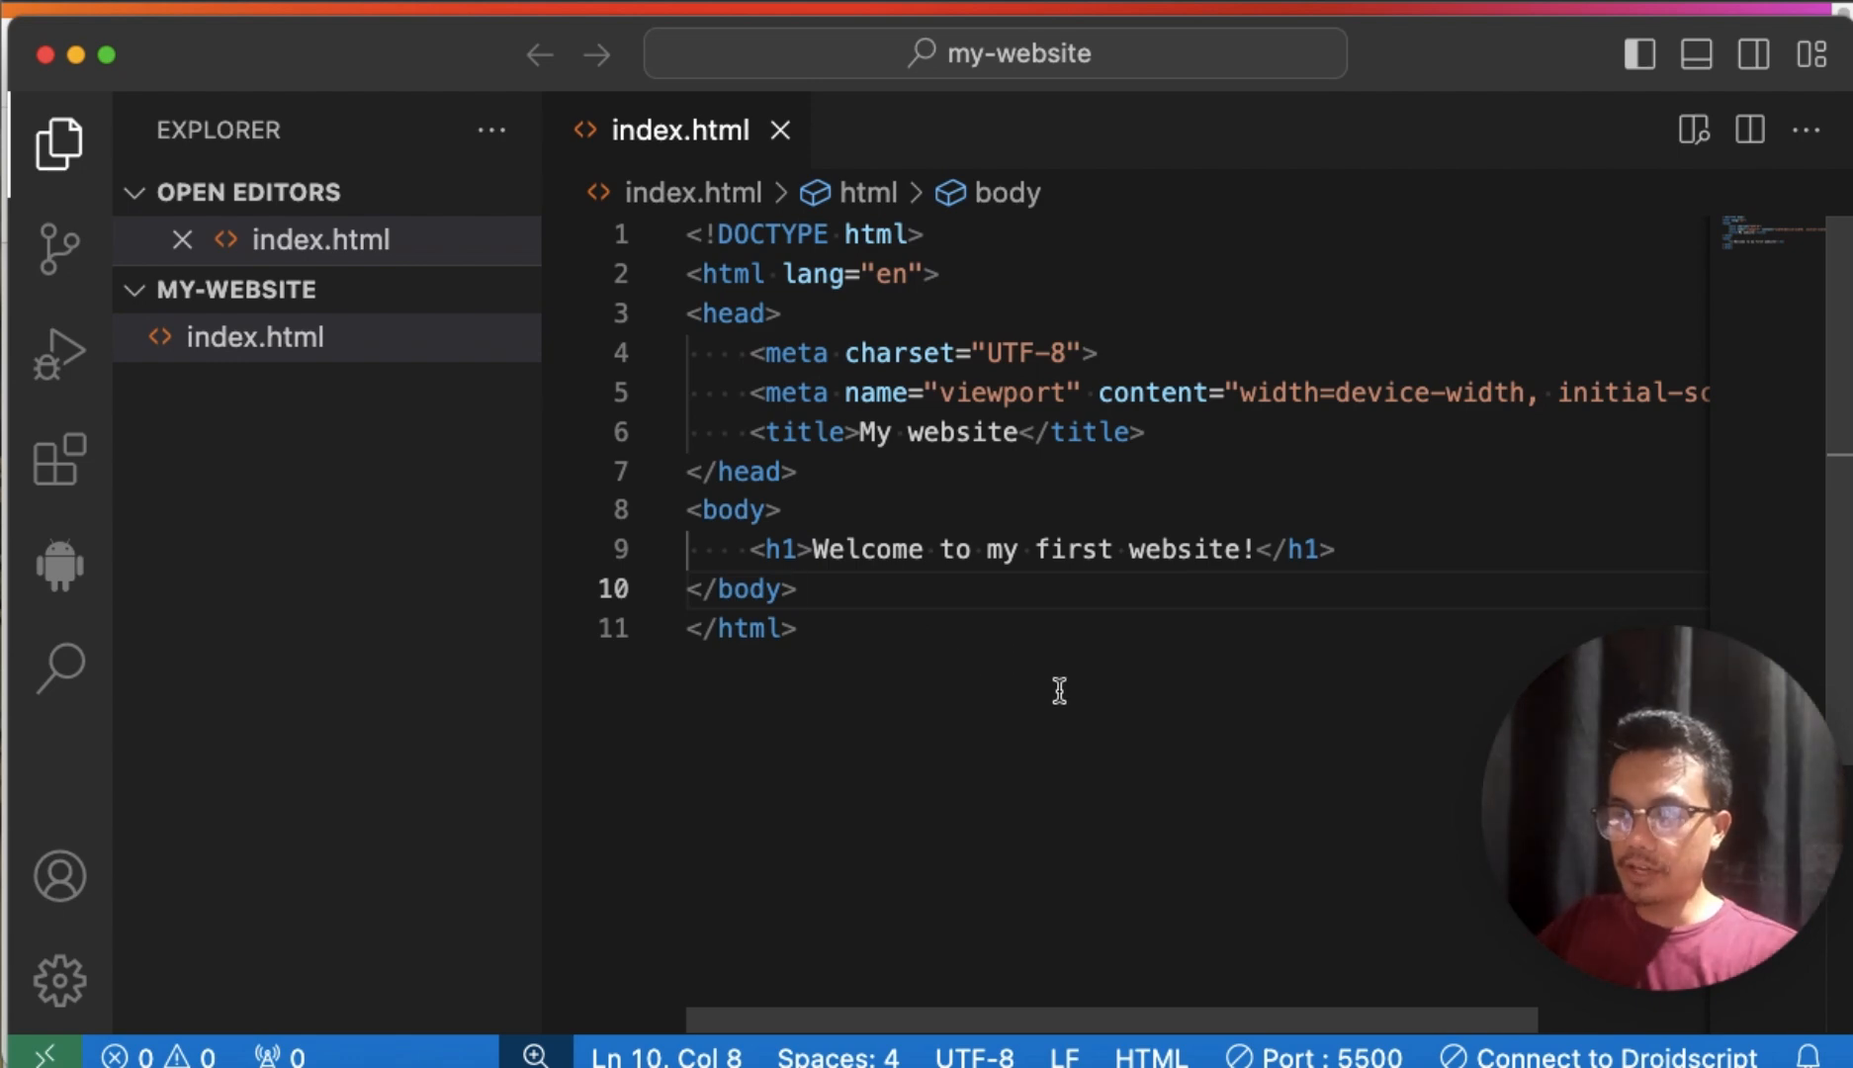
{"action": "left_click_drag", "start_coordinate": [408, 81], "coordinate": [407, 74]}
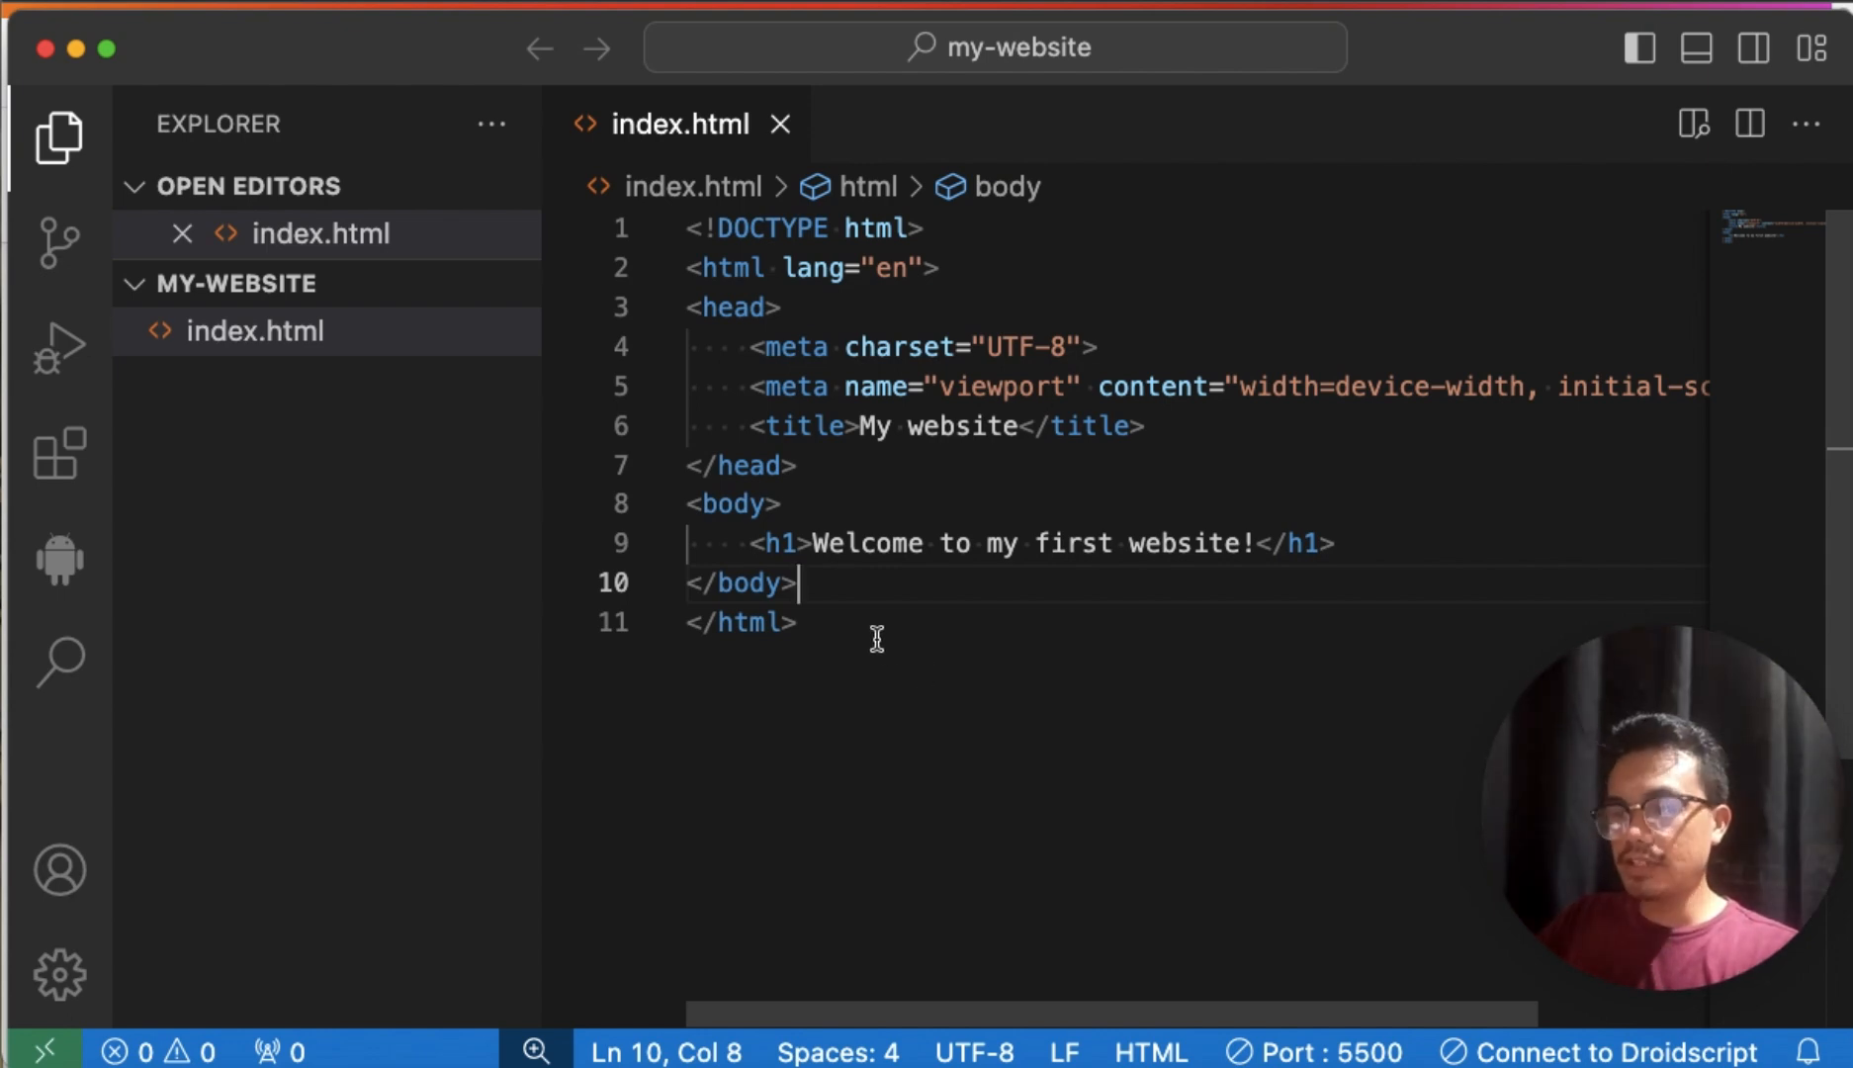
{"action": "left_click", "coordinate": [830, 543]}
{"action": "left_click_drag", "start_coordinate": [1529, 466], "coordinate": [1536, 561]}
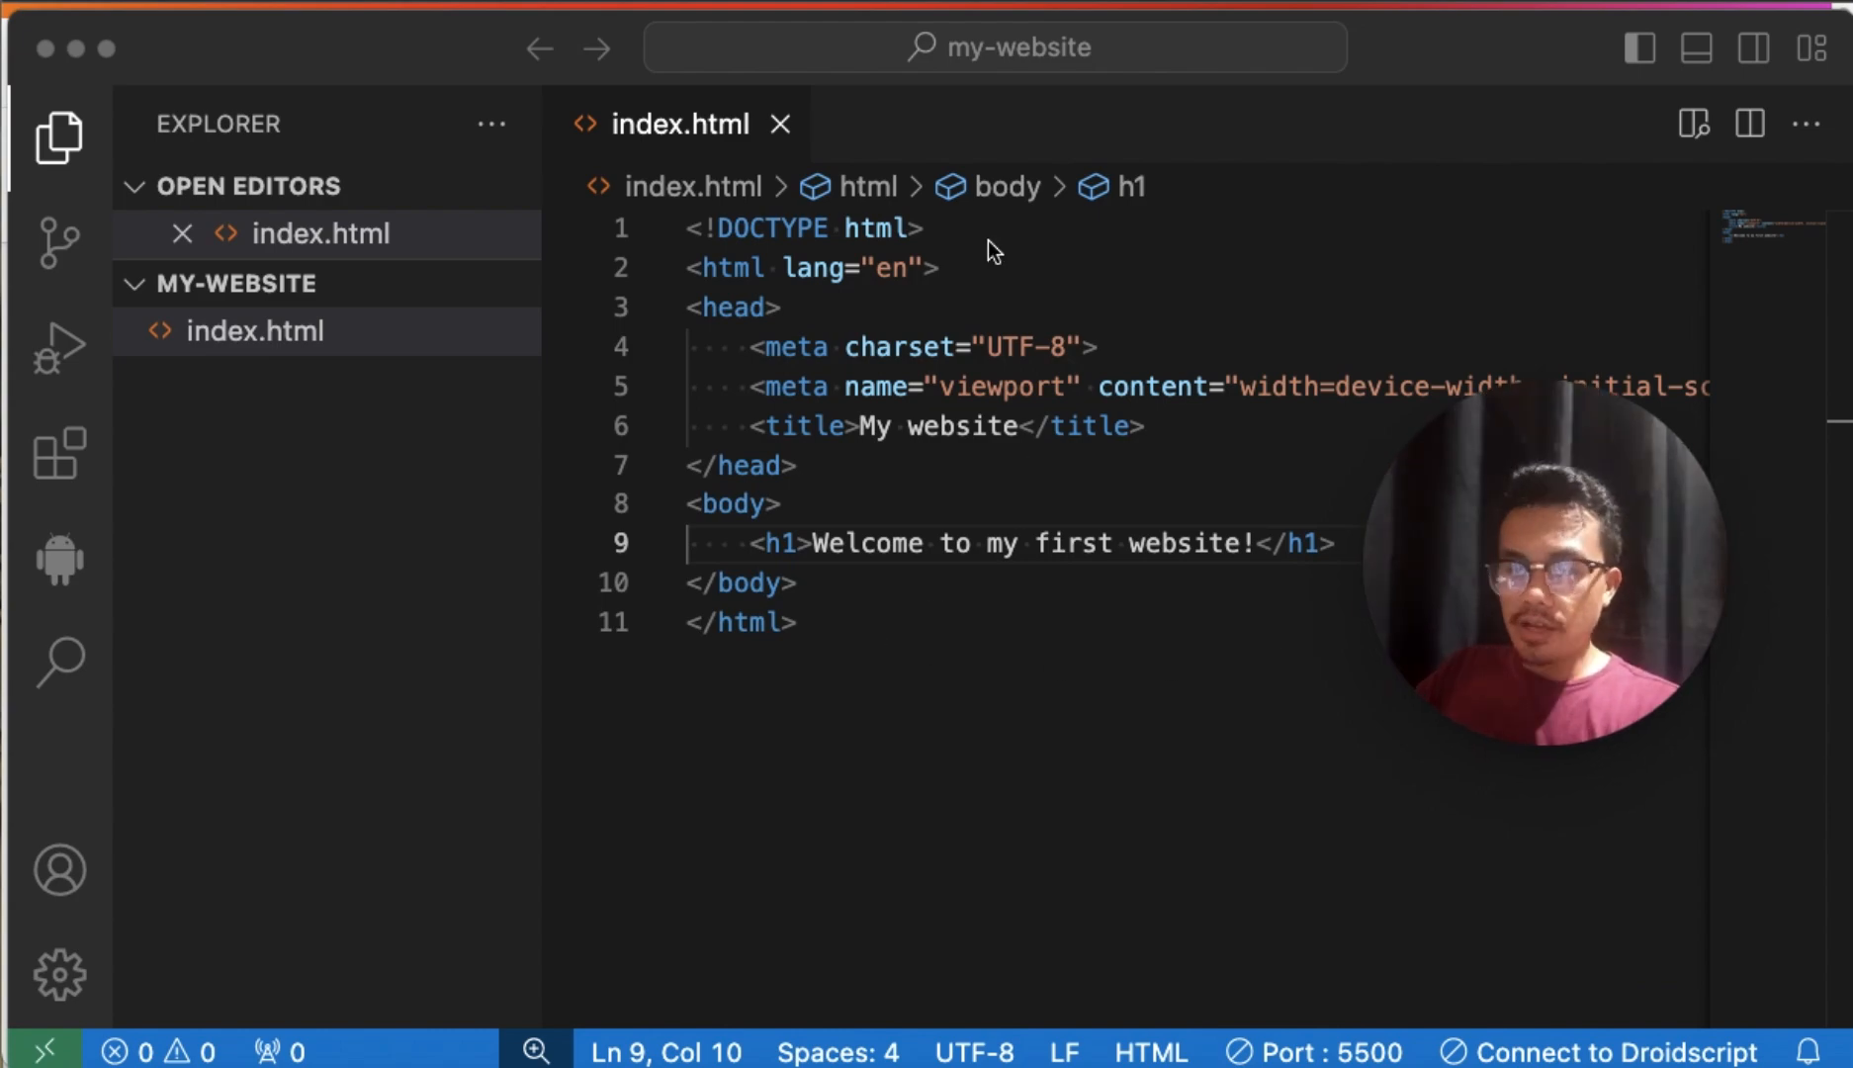
Step: Switch to the npm website, search for "dscloud-cli" and open its package page
{"action": "left_click", "coordinate": [998, 5]}
{"action": "type", "text": "dscloud"}
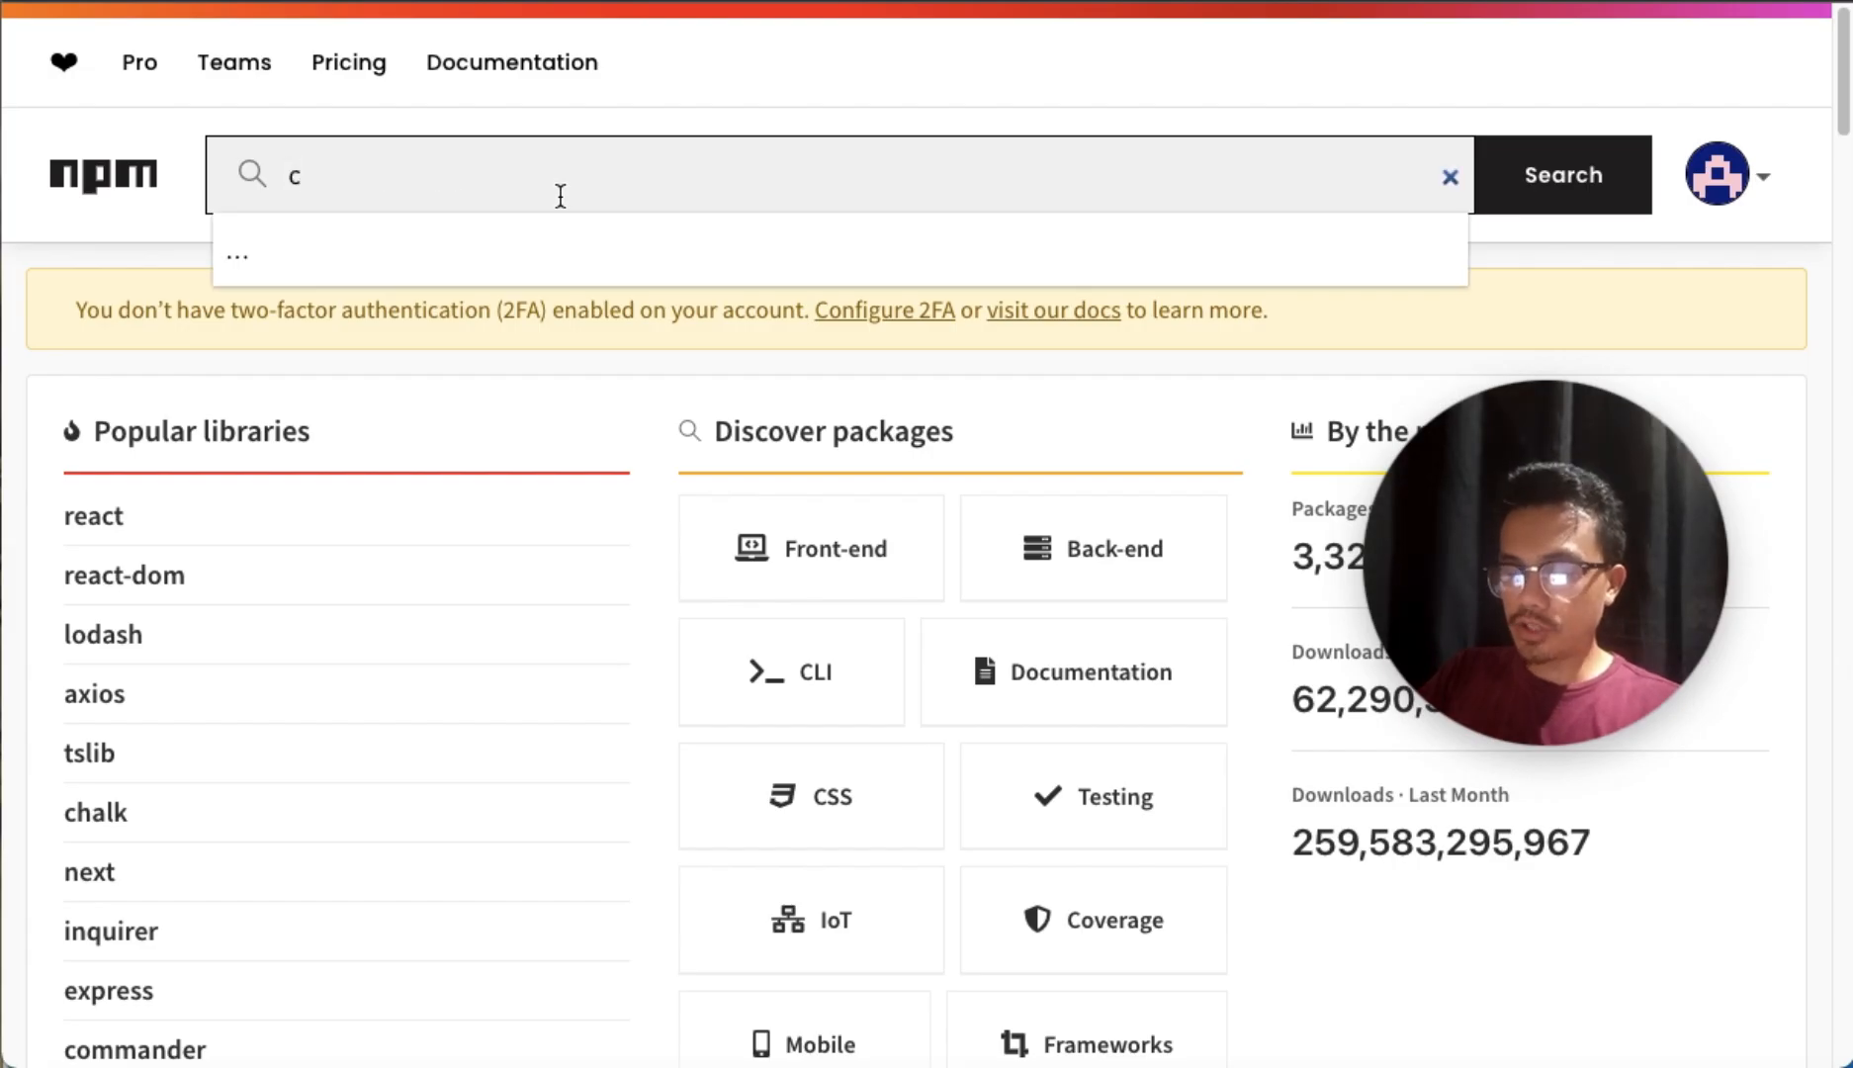
{"action": "key", "text": "BackSpace"}
{"action": "type", "text": "-cli"}
{"action": "key", "text": "Return"}
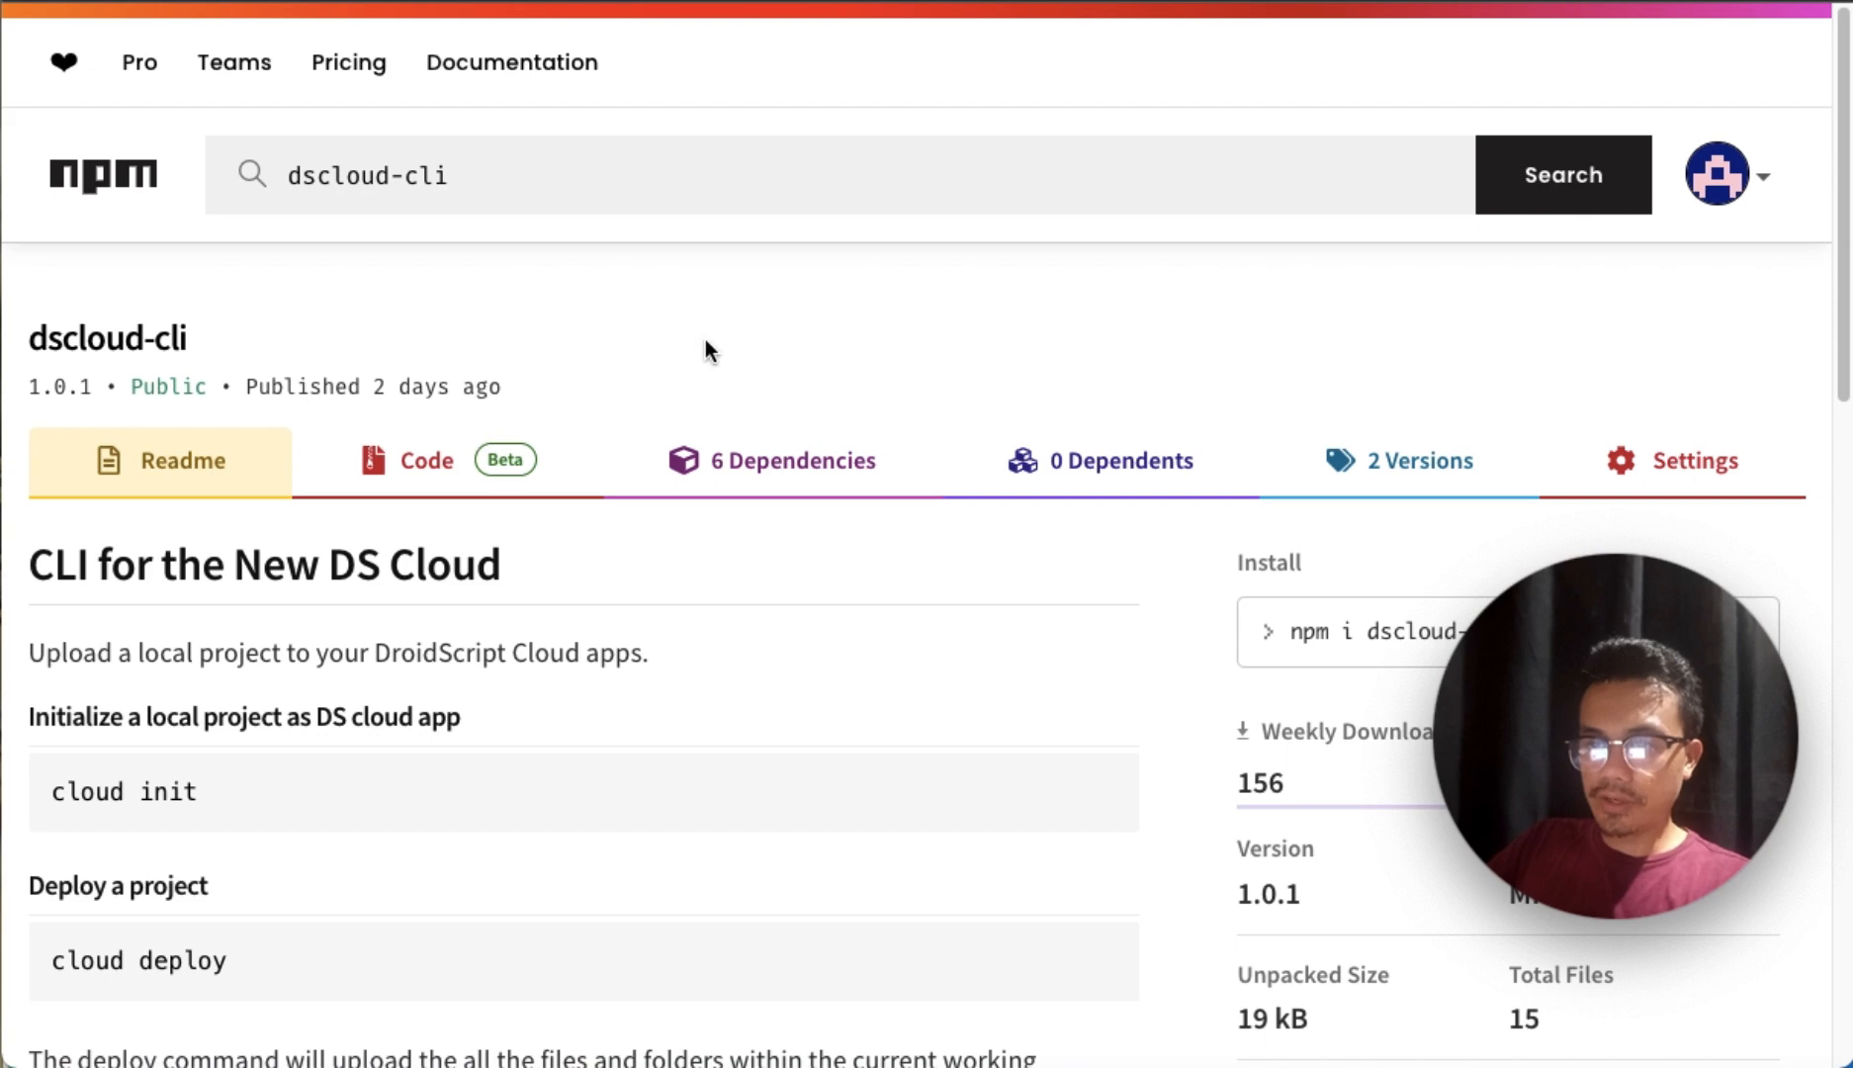
Step: Look through the dscloud-cli readme and copy the package's install command
{"action": "scroll", "coordinate": [839, 563], "scroll_direction": "down", "scroll_amount": 2}
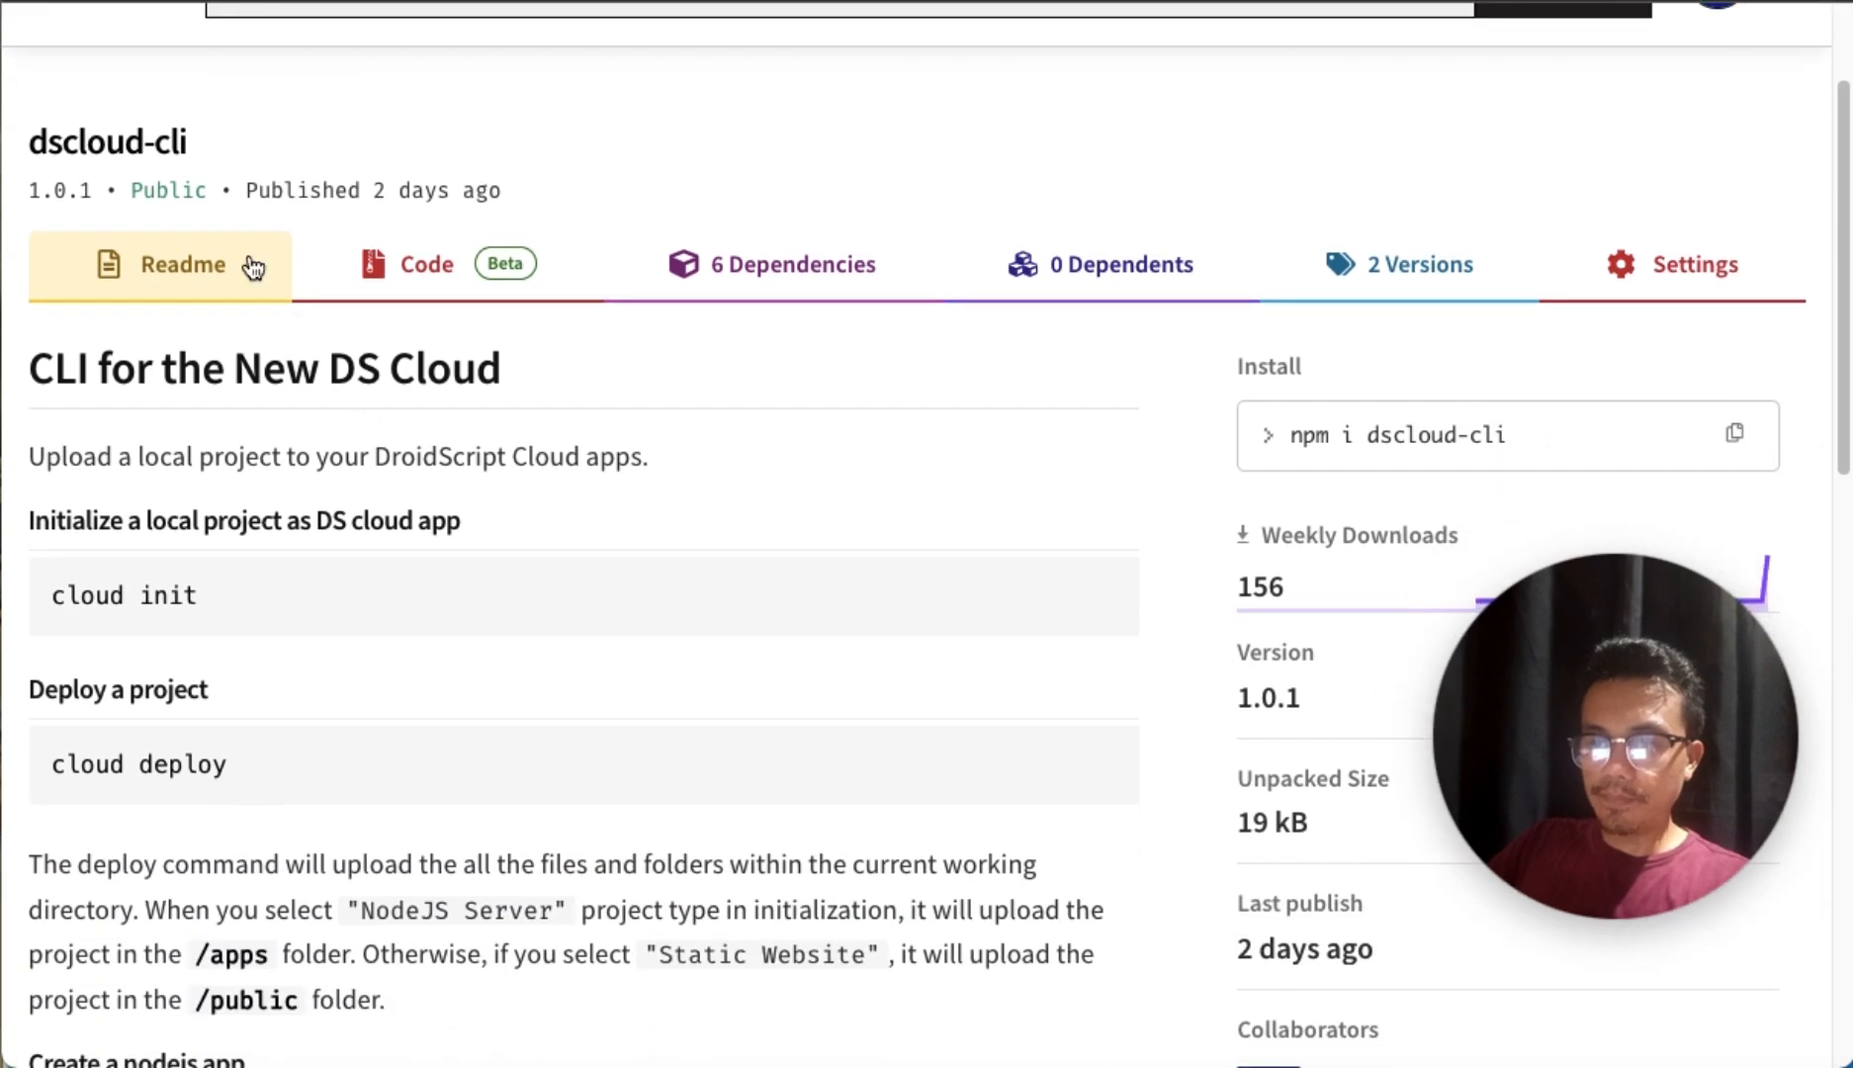
{"action": "scroll", "coordinate": [764, 660], "scroll_direction": "down", "scroll_amount": 3}
{"action": "left_click", "coordinate": [1721, 180]}
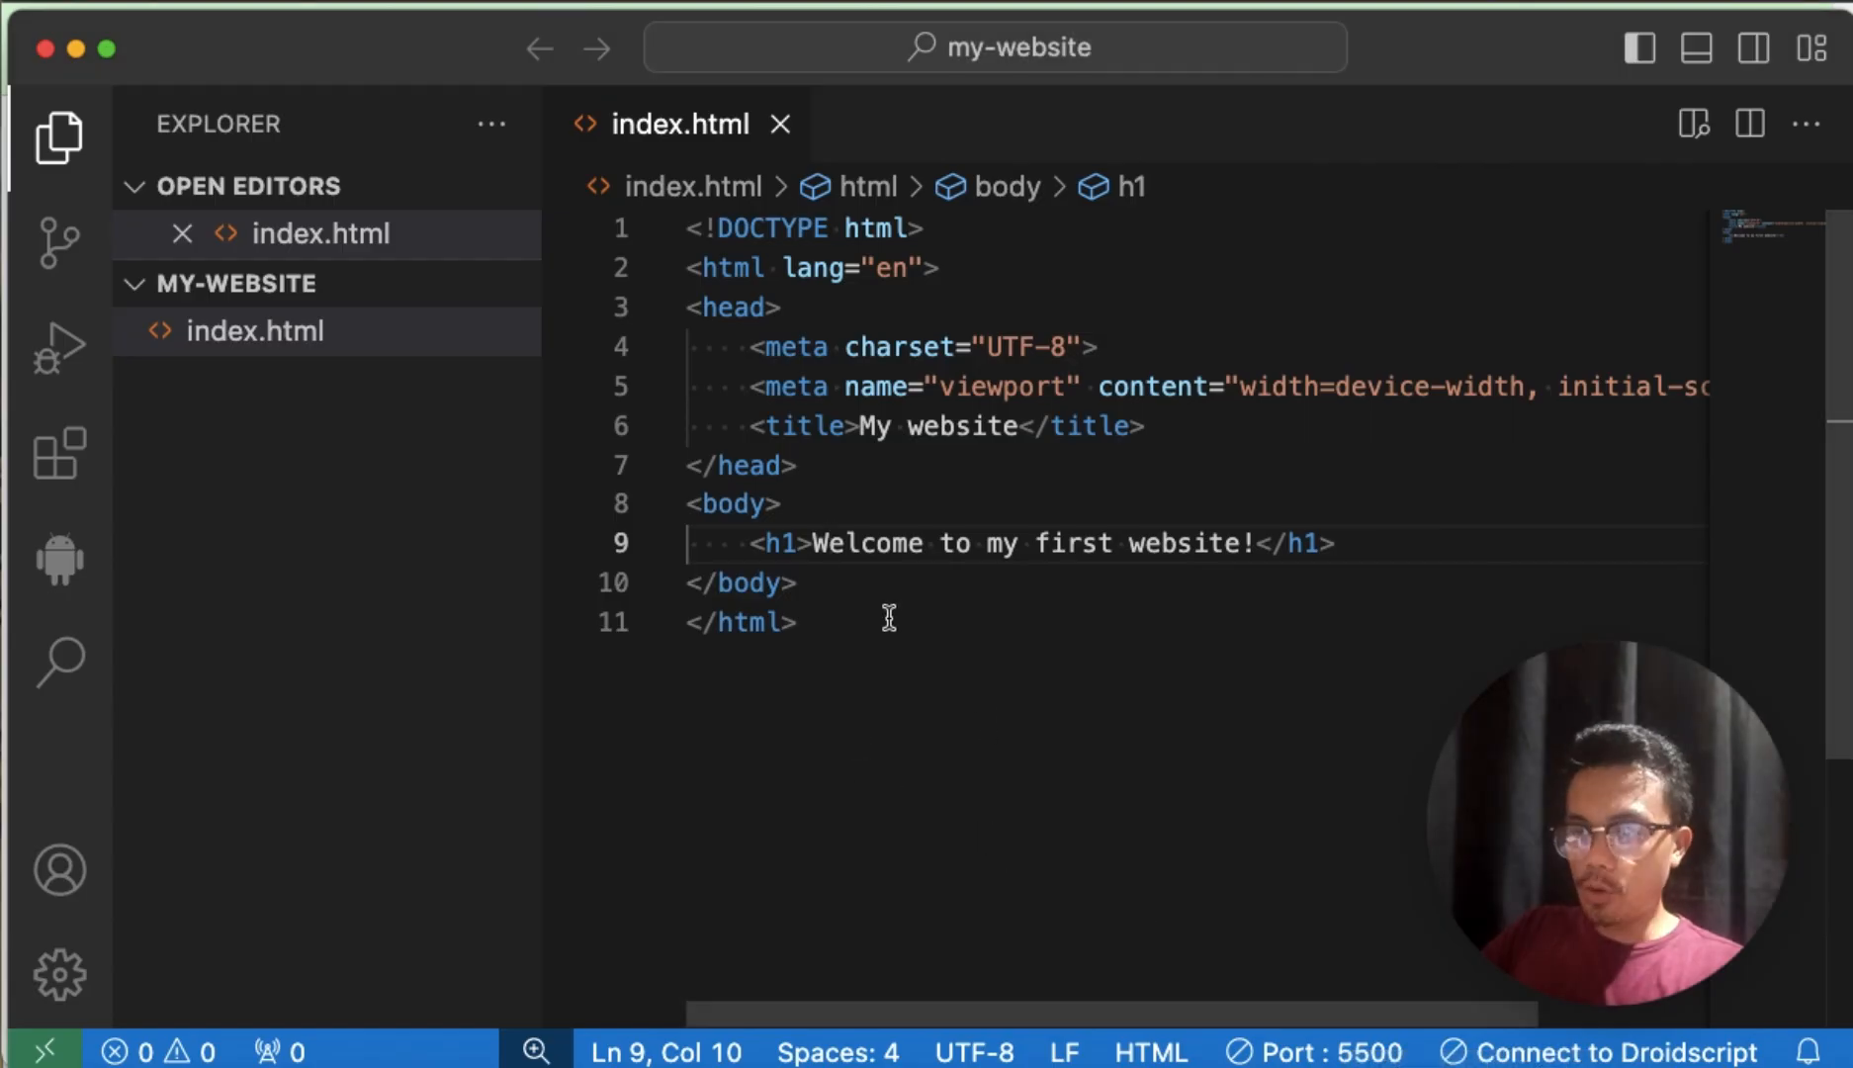
Step: Switch to Visual Studio Code, open the integrated terminal and run "npm i dscloud-cli" with sudo in front
{"action": "key", "text": "Down"}
{"action": "left_click_drag", "start_coordinate": [1533, 836], "coordinate": [1456, 436]}
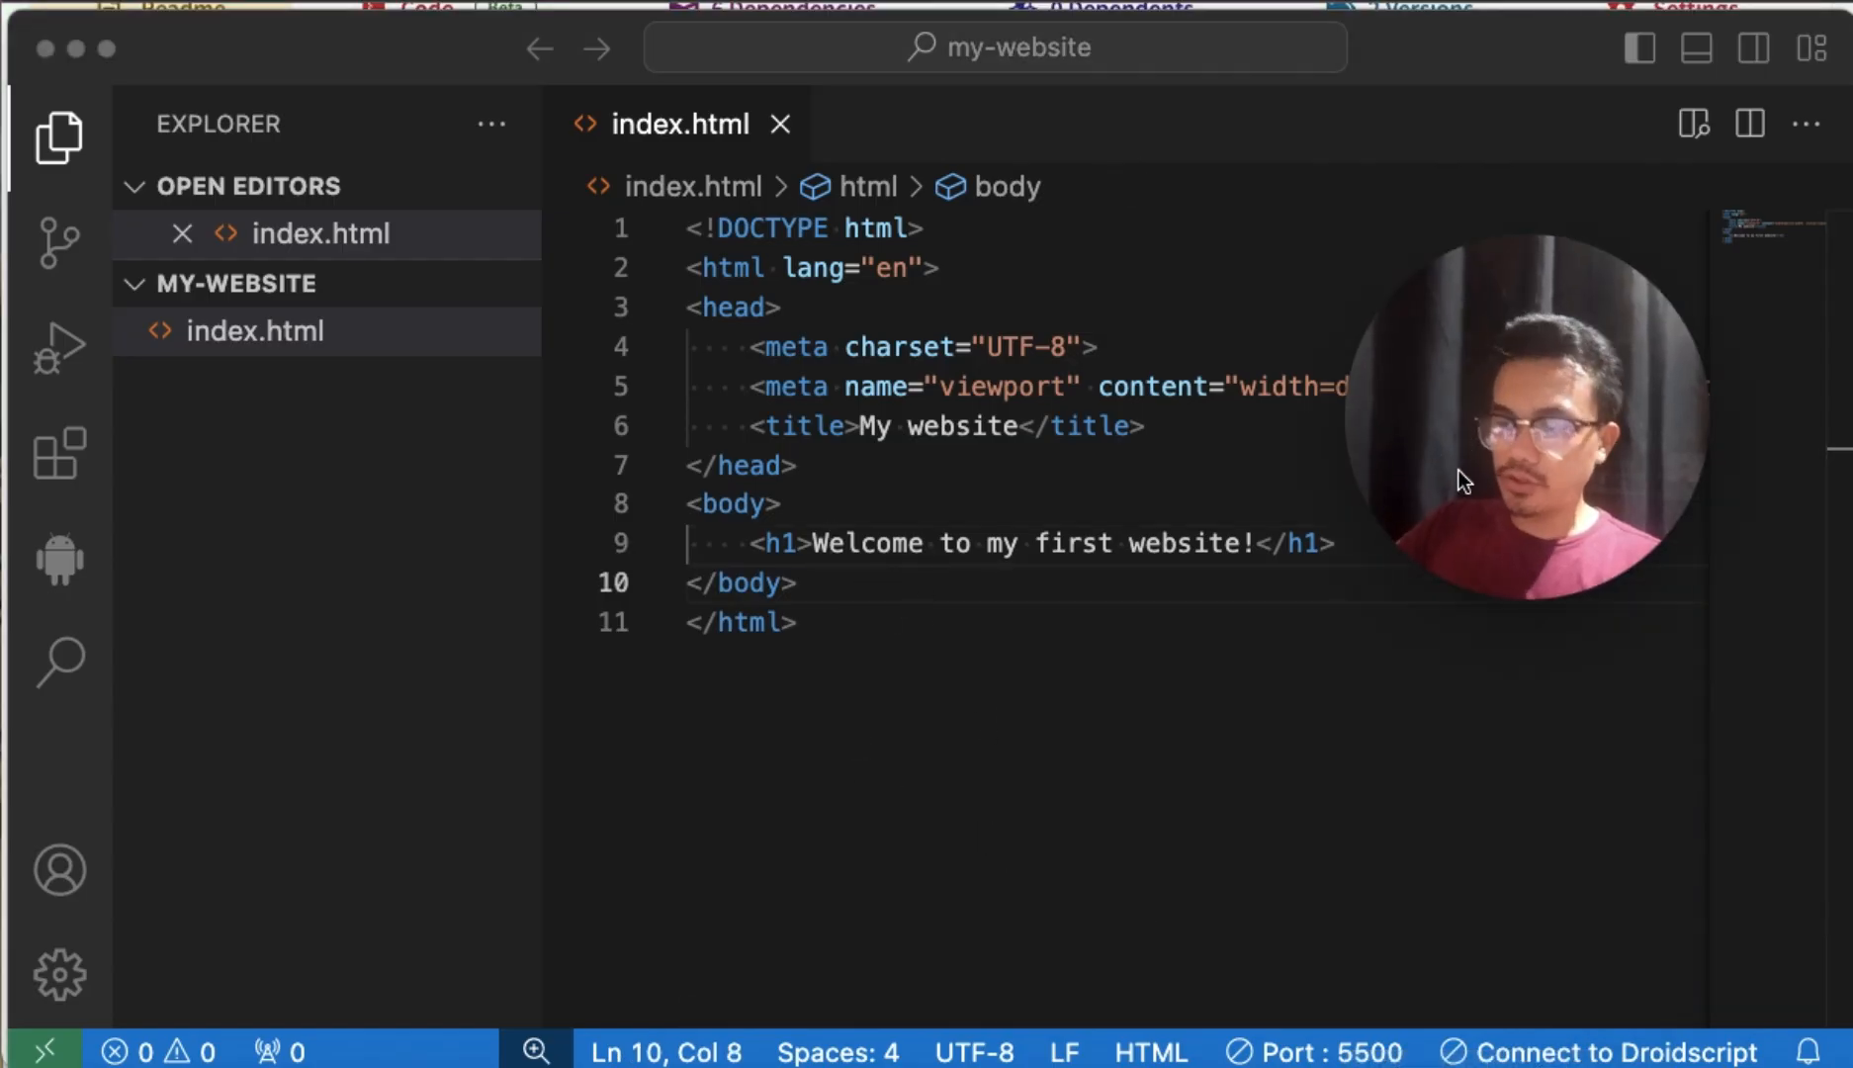
{"action": "left_click", "coordinate": [1142, 672]}
{"action": "key", "text": "ctrl+grave"}
{"action": "key", "text": "super+v"}
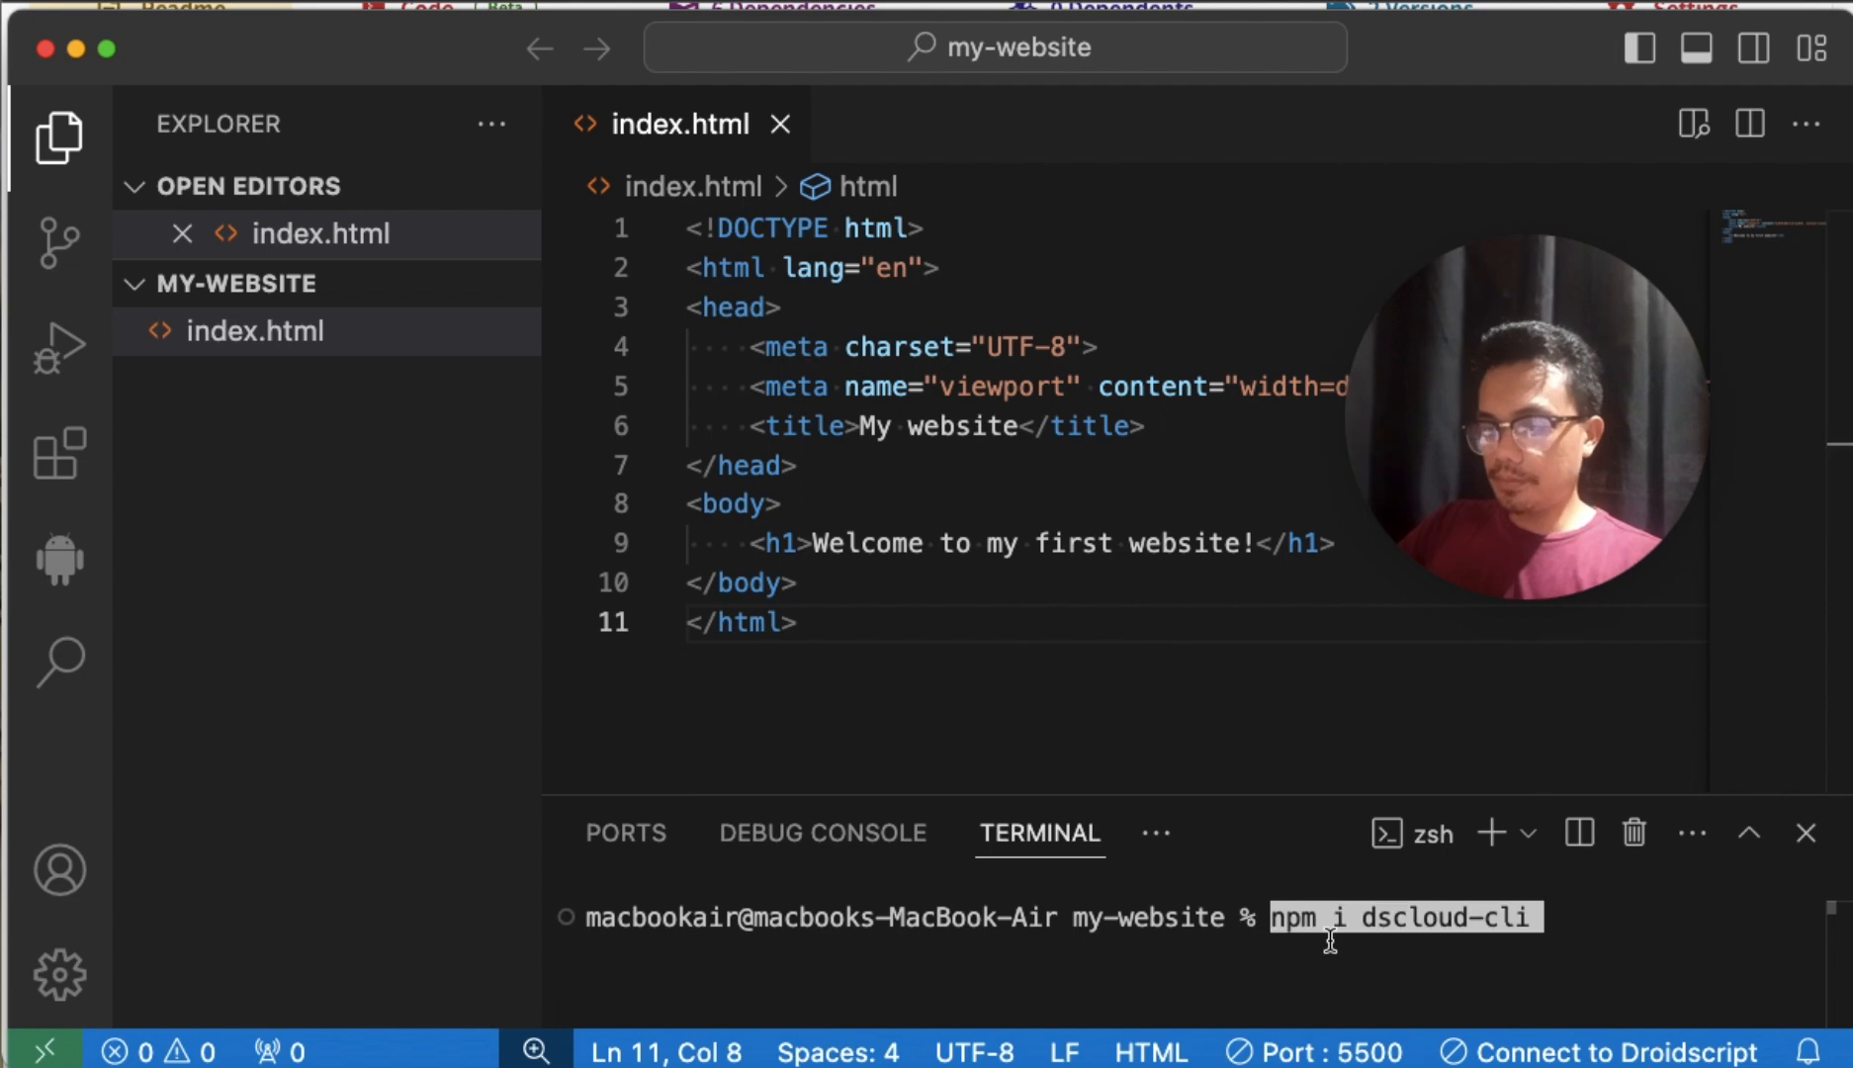
{"action": "key", "text": "Left"}
{"action": "key", "text": "Left"}
{"action": "key", "text": "Left"}
{"action": "key", "text": "Left"}
{"action": "key", "text": "Left"}
{"action": "key", "text": "Left"}
{"action": "key", "text": "Left"}
{"action": "key", "text": "Left"}
{"action": "key", "text": "Left"}
{"action": "key", "text": "Left"}
{"action": "key", "text": "Left"}
{"action": "key", "text": "Left"}
{"action": "key", "text": "Left"}
{"action": "key", "text": "Left"}
{"action": "key", "text": "Left"}
{"action": "key", "text": "Left"}
{"action": "key", "text": "Left"}
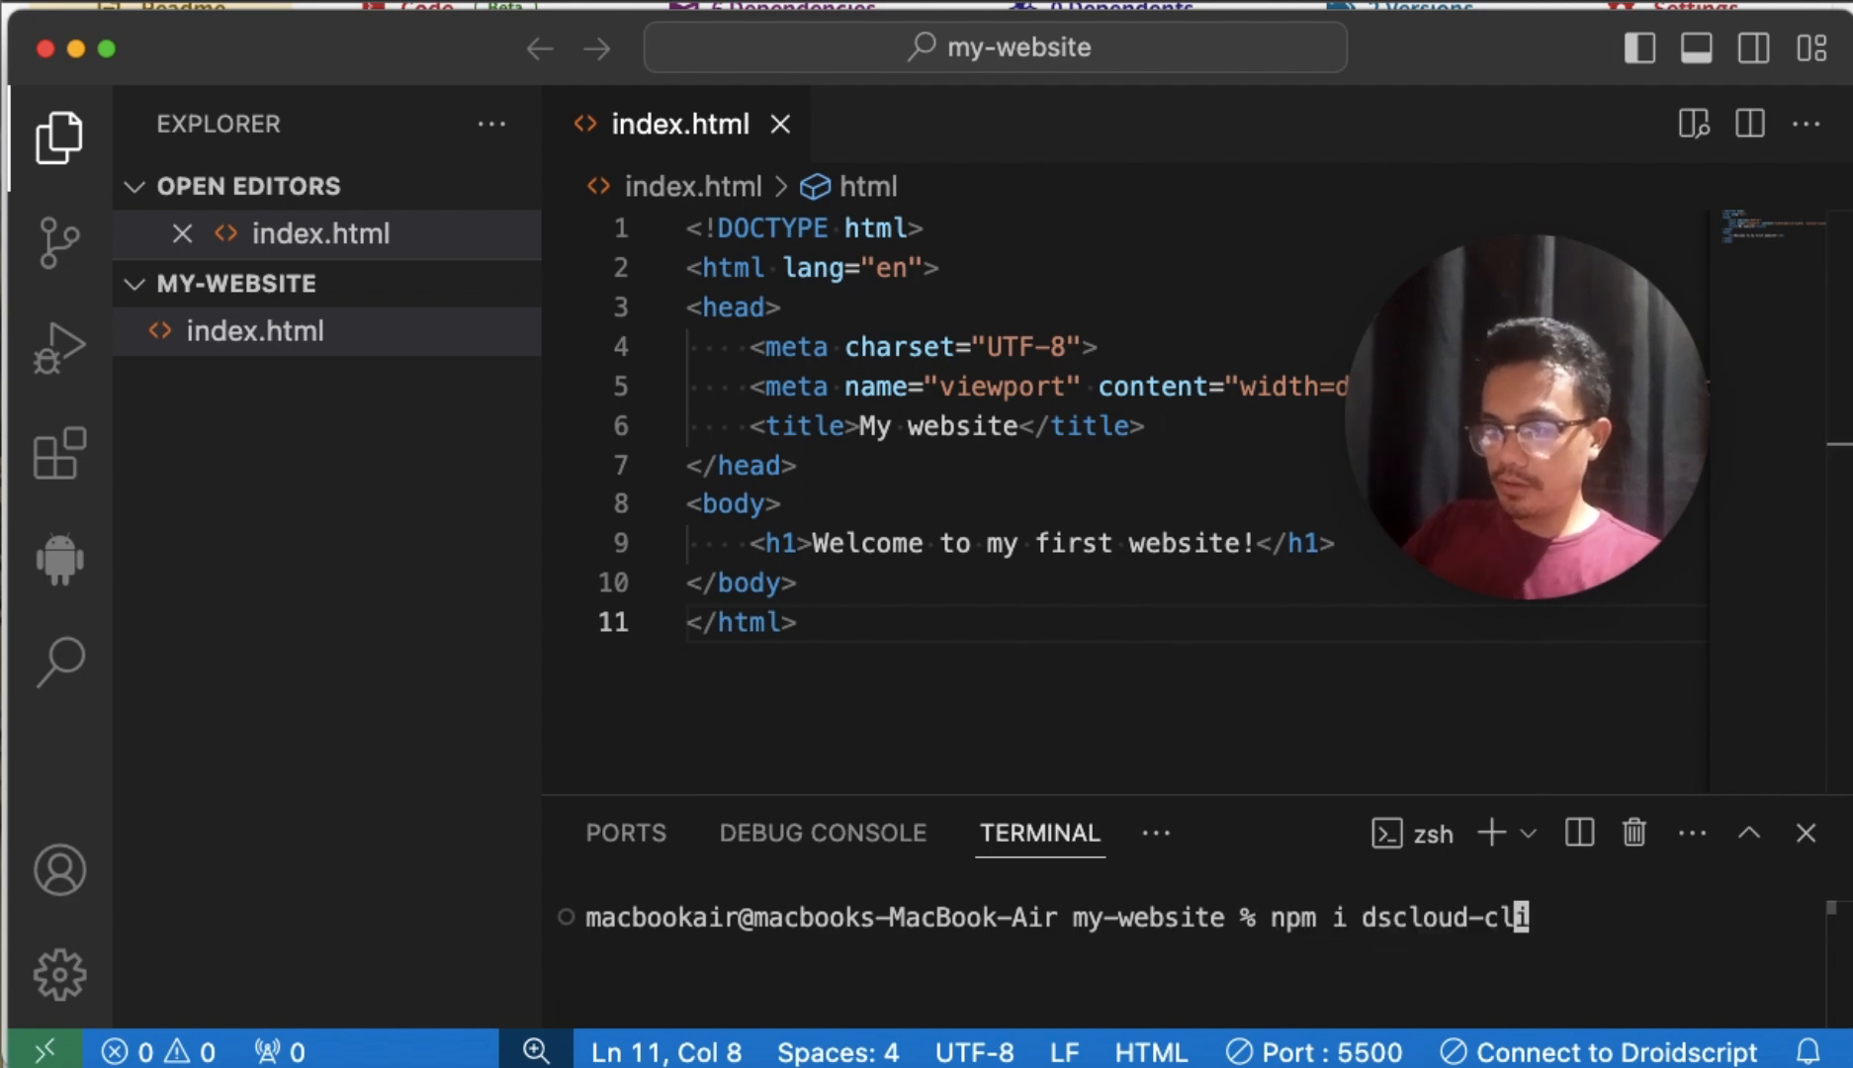
{"action": "type", "text": "sudo"}
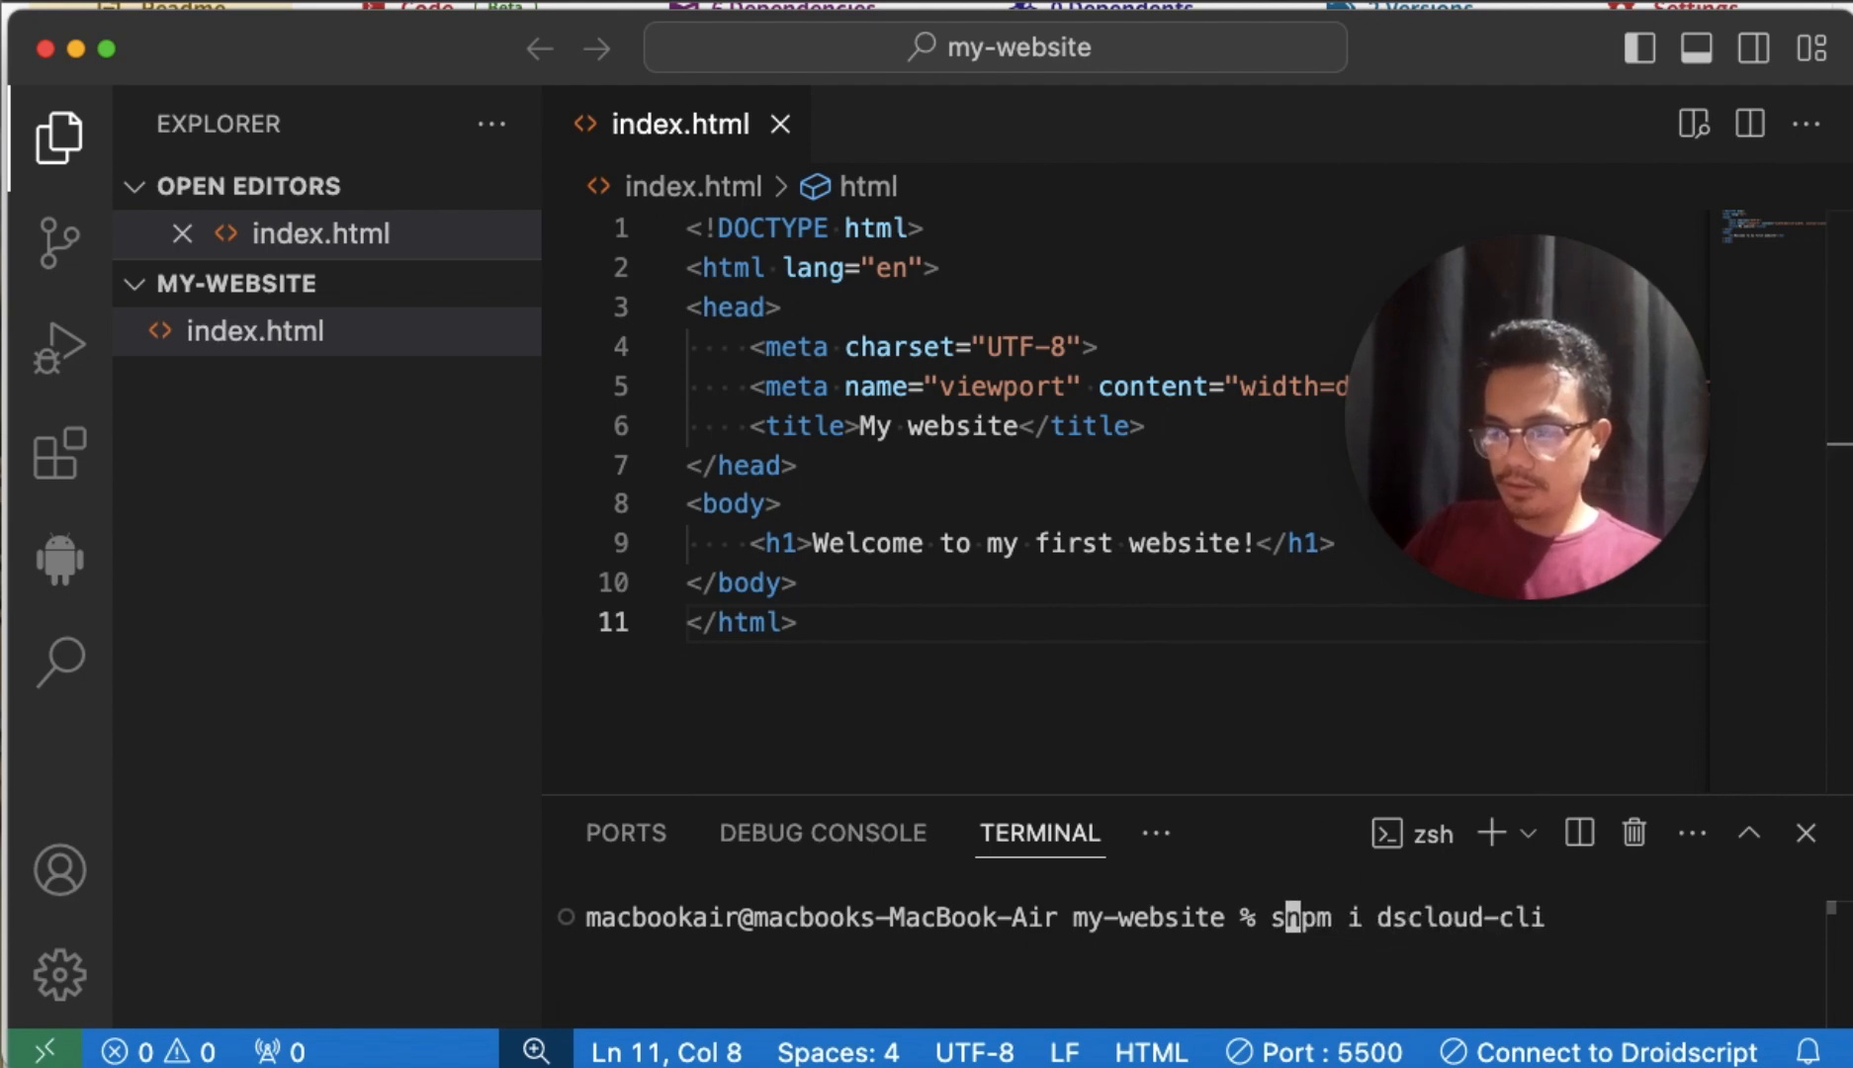
{"action": "key", "text": "Return"}
{"action": "key", "text": "Return"}
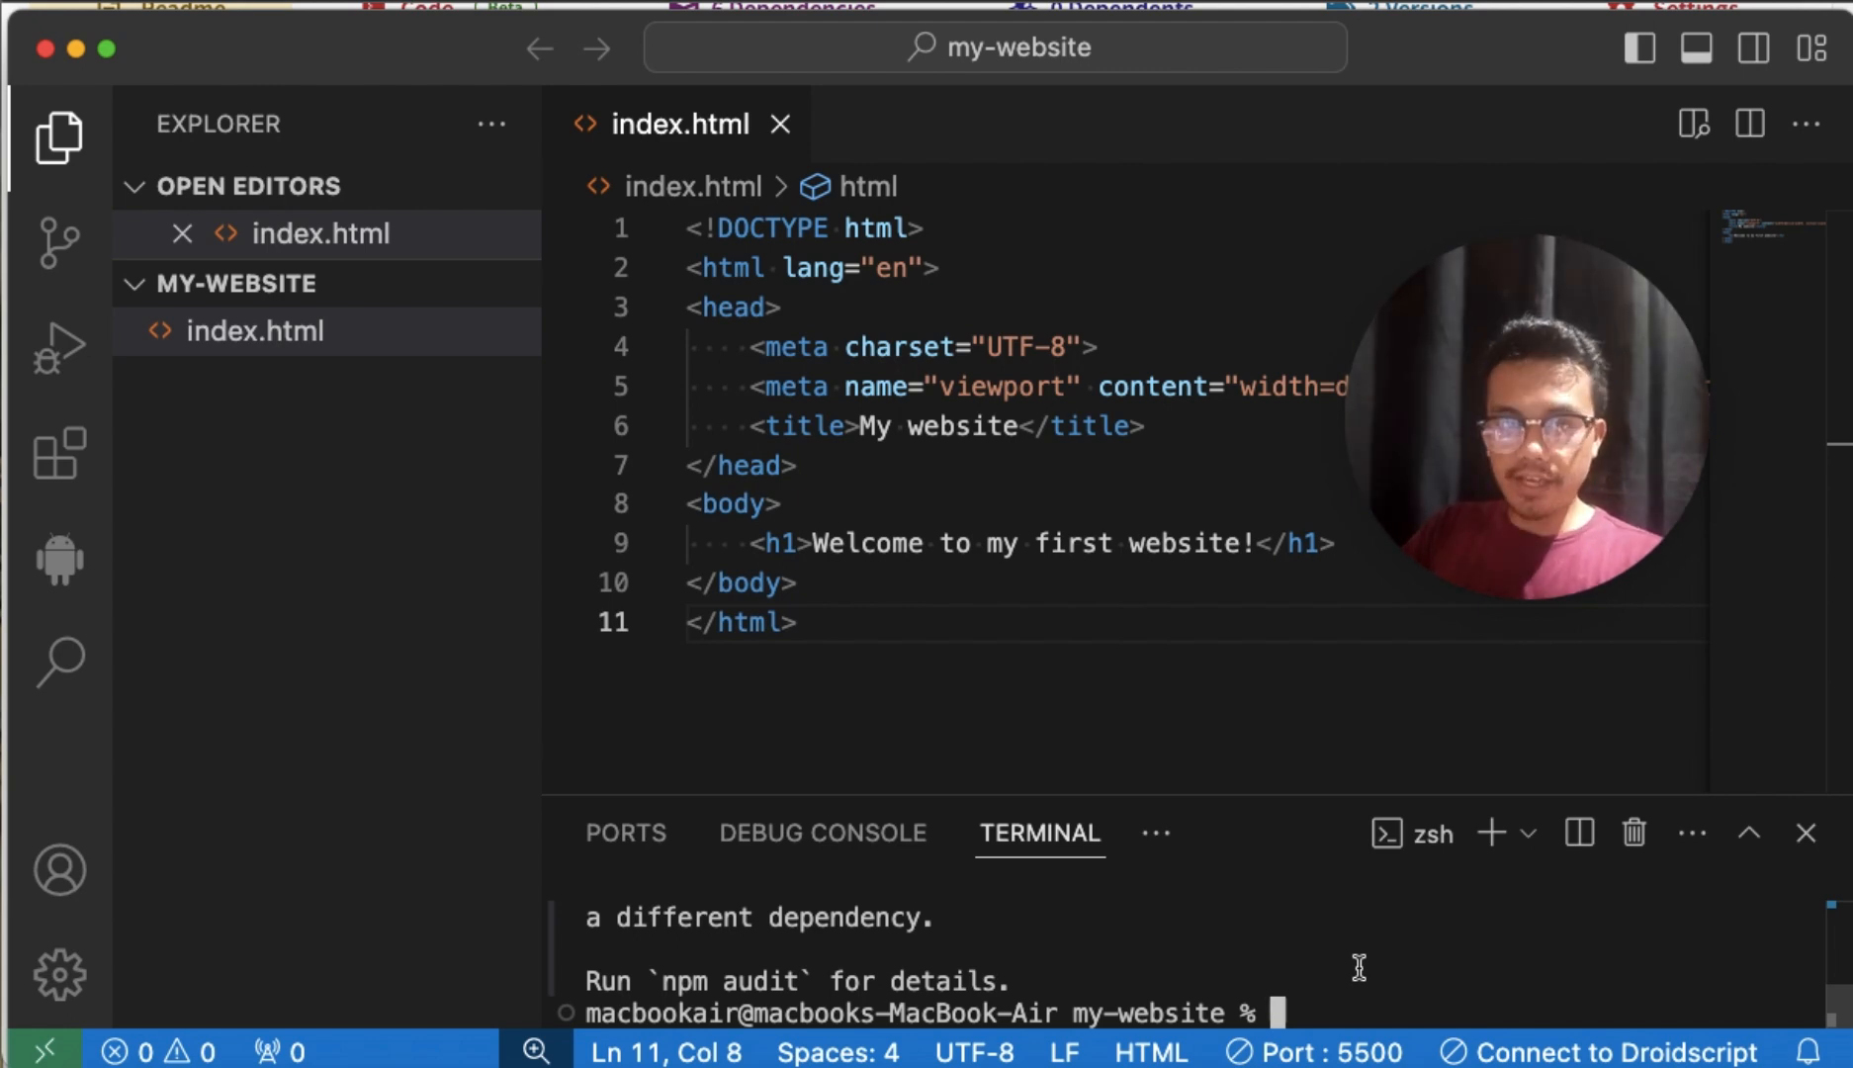
Step: Run "cloud init" in the my-website terminal and switch to Chrome for the cloud key
{"action": "type", "text": "cloud init"}
{"action": "key", "text": "Return"}
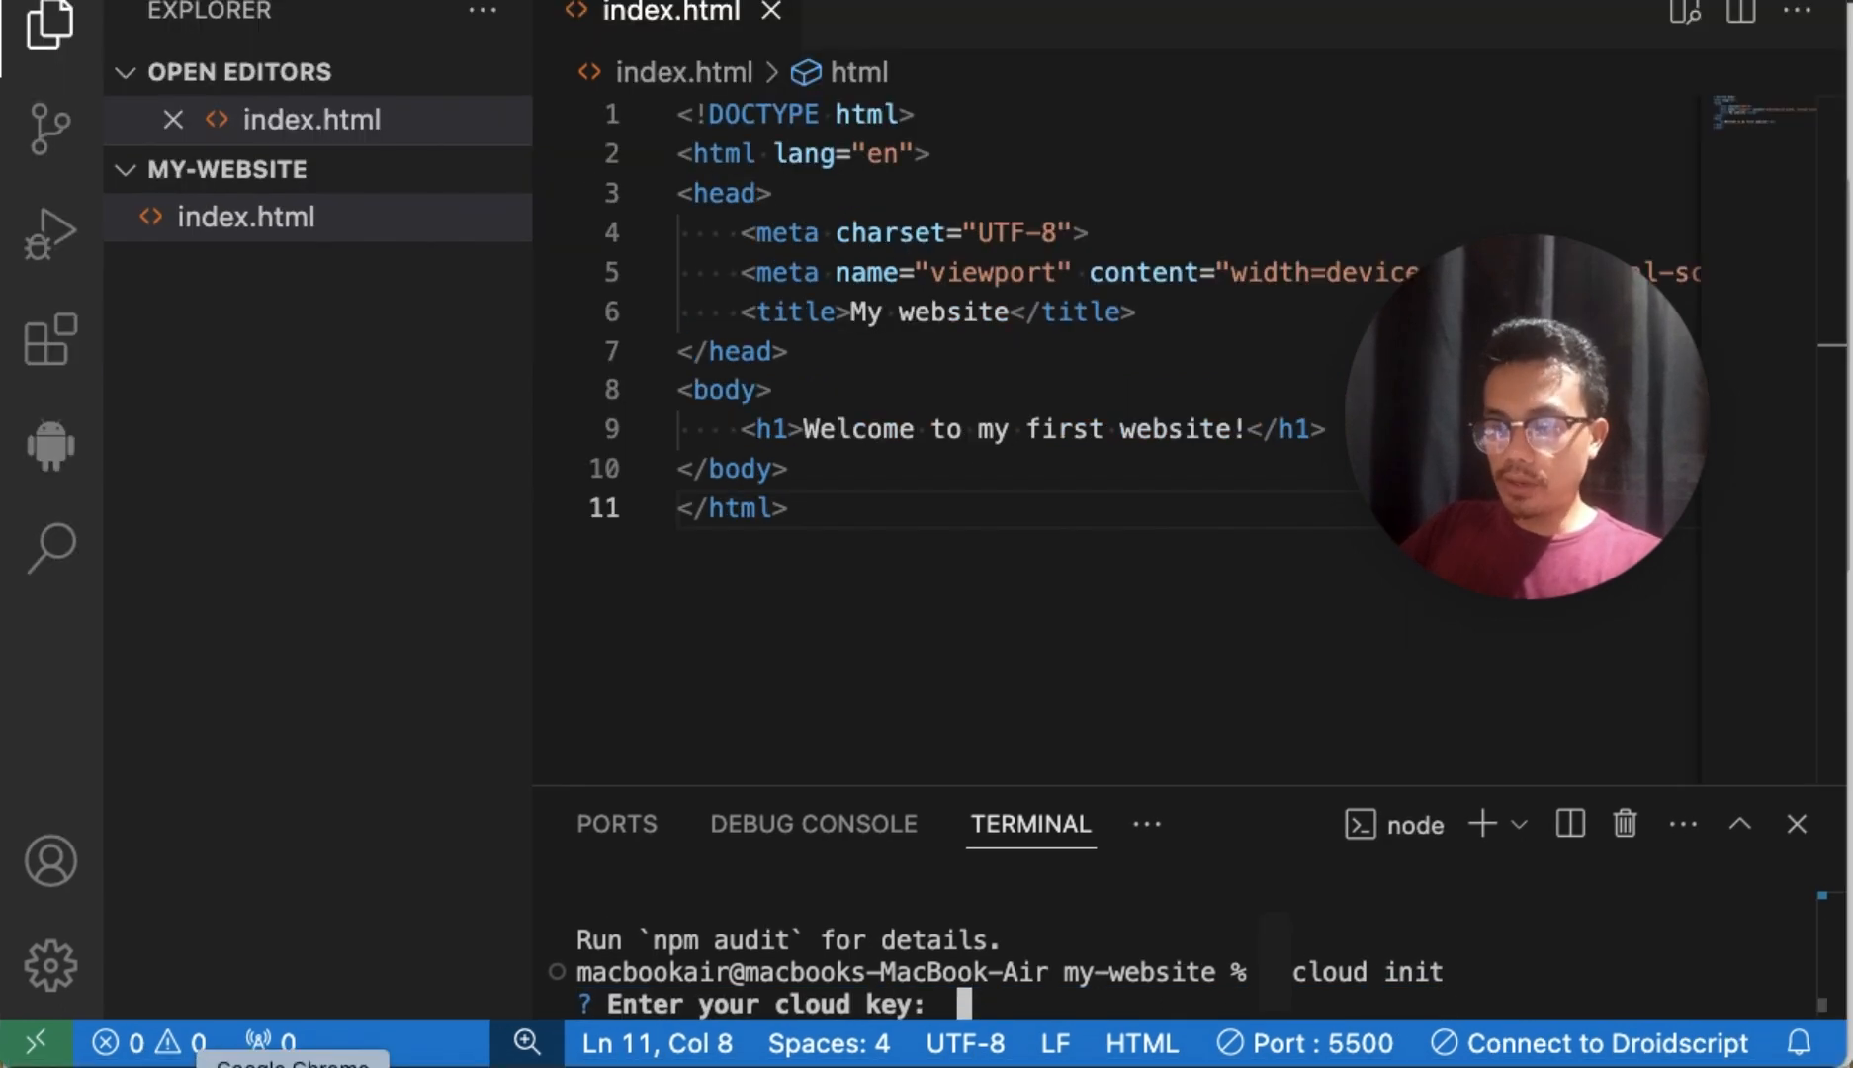
{"action": "left_click", "coordinate": [285, 1066]}
{"action": "scroll", "coordinate": [908, 35], "scroll_direction": "up", "scroll_amount": 5}
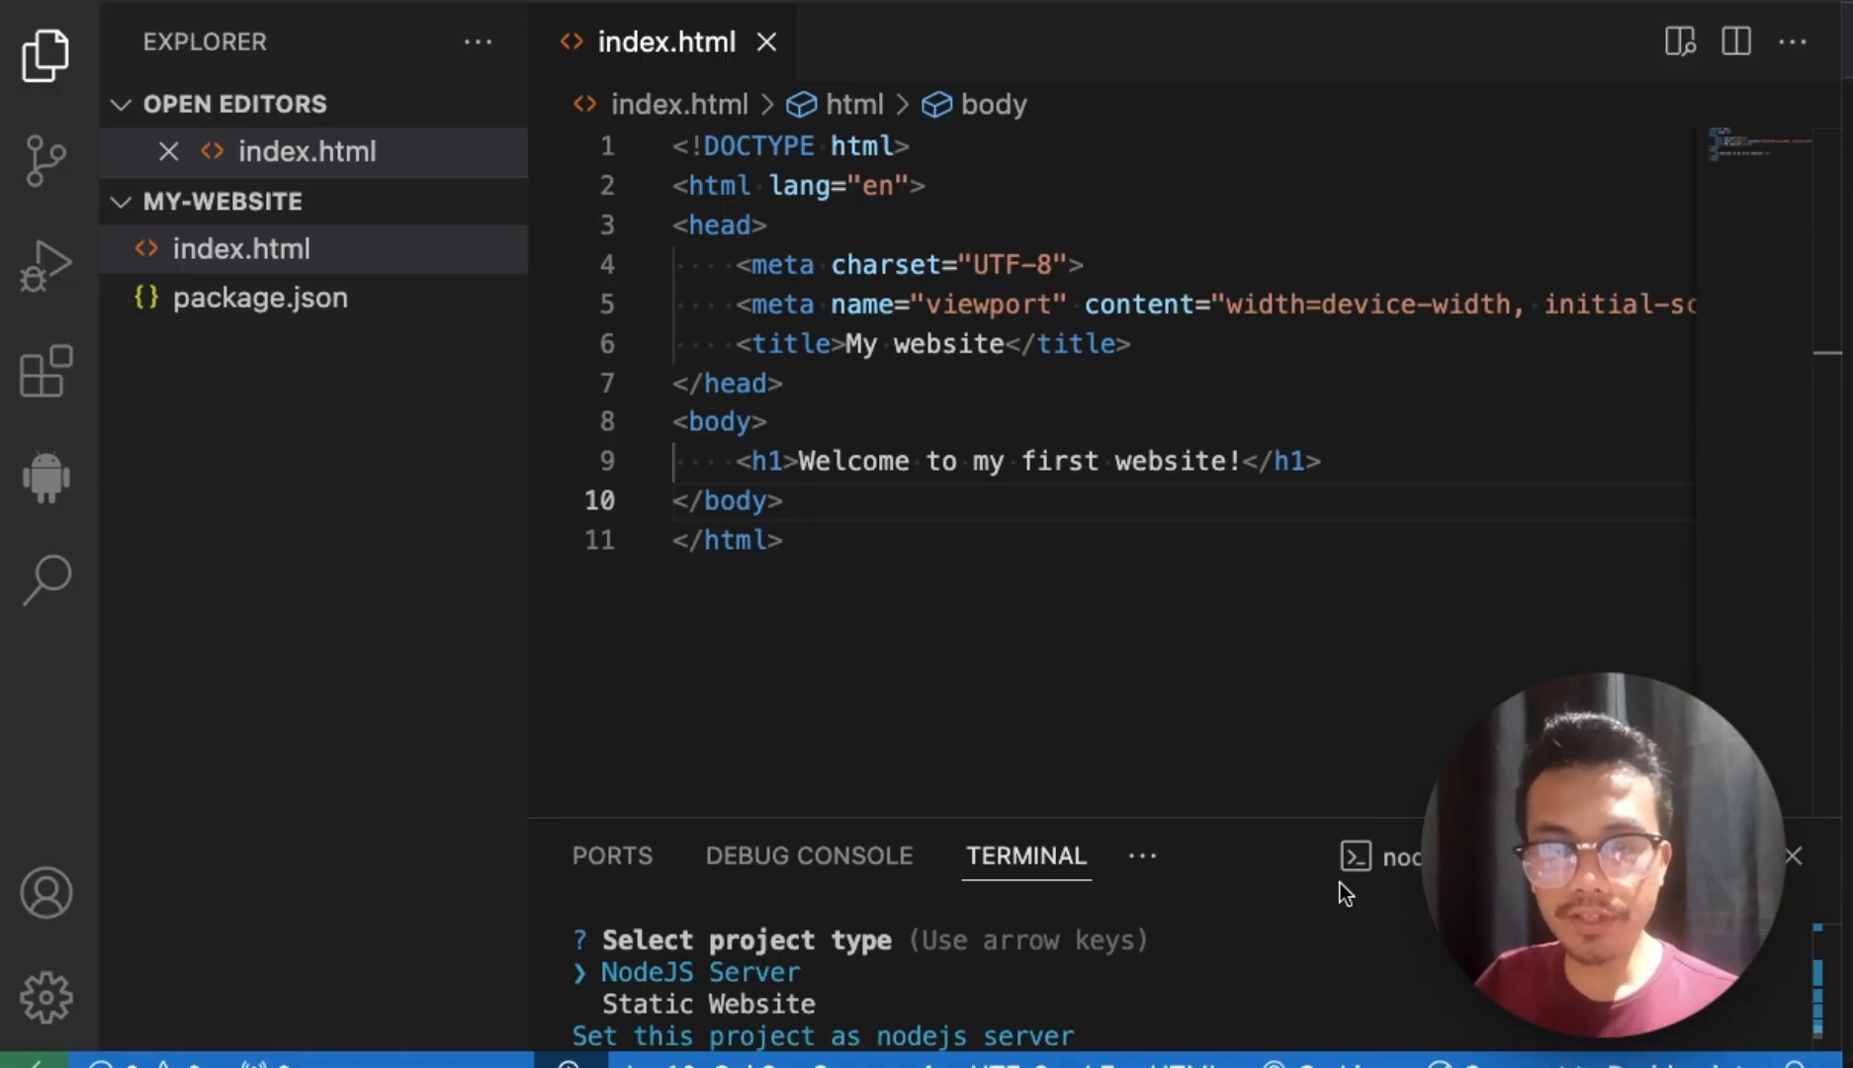
Step: Open the sample cloud key in Notes, examine the parts before and after its hyphen, and minimize the window
{"action": "left_click", "coordinate": [444, 1062]}
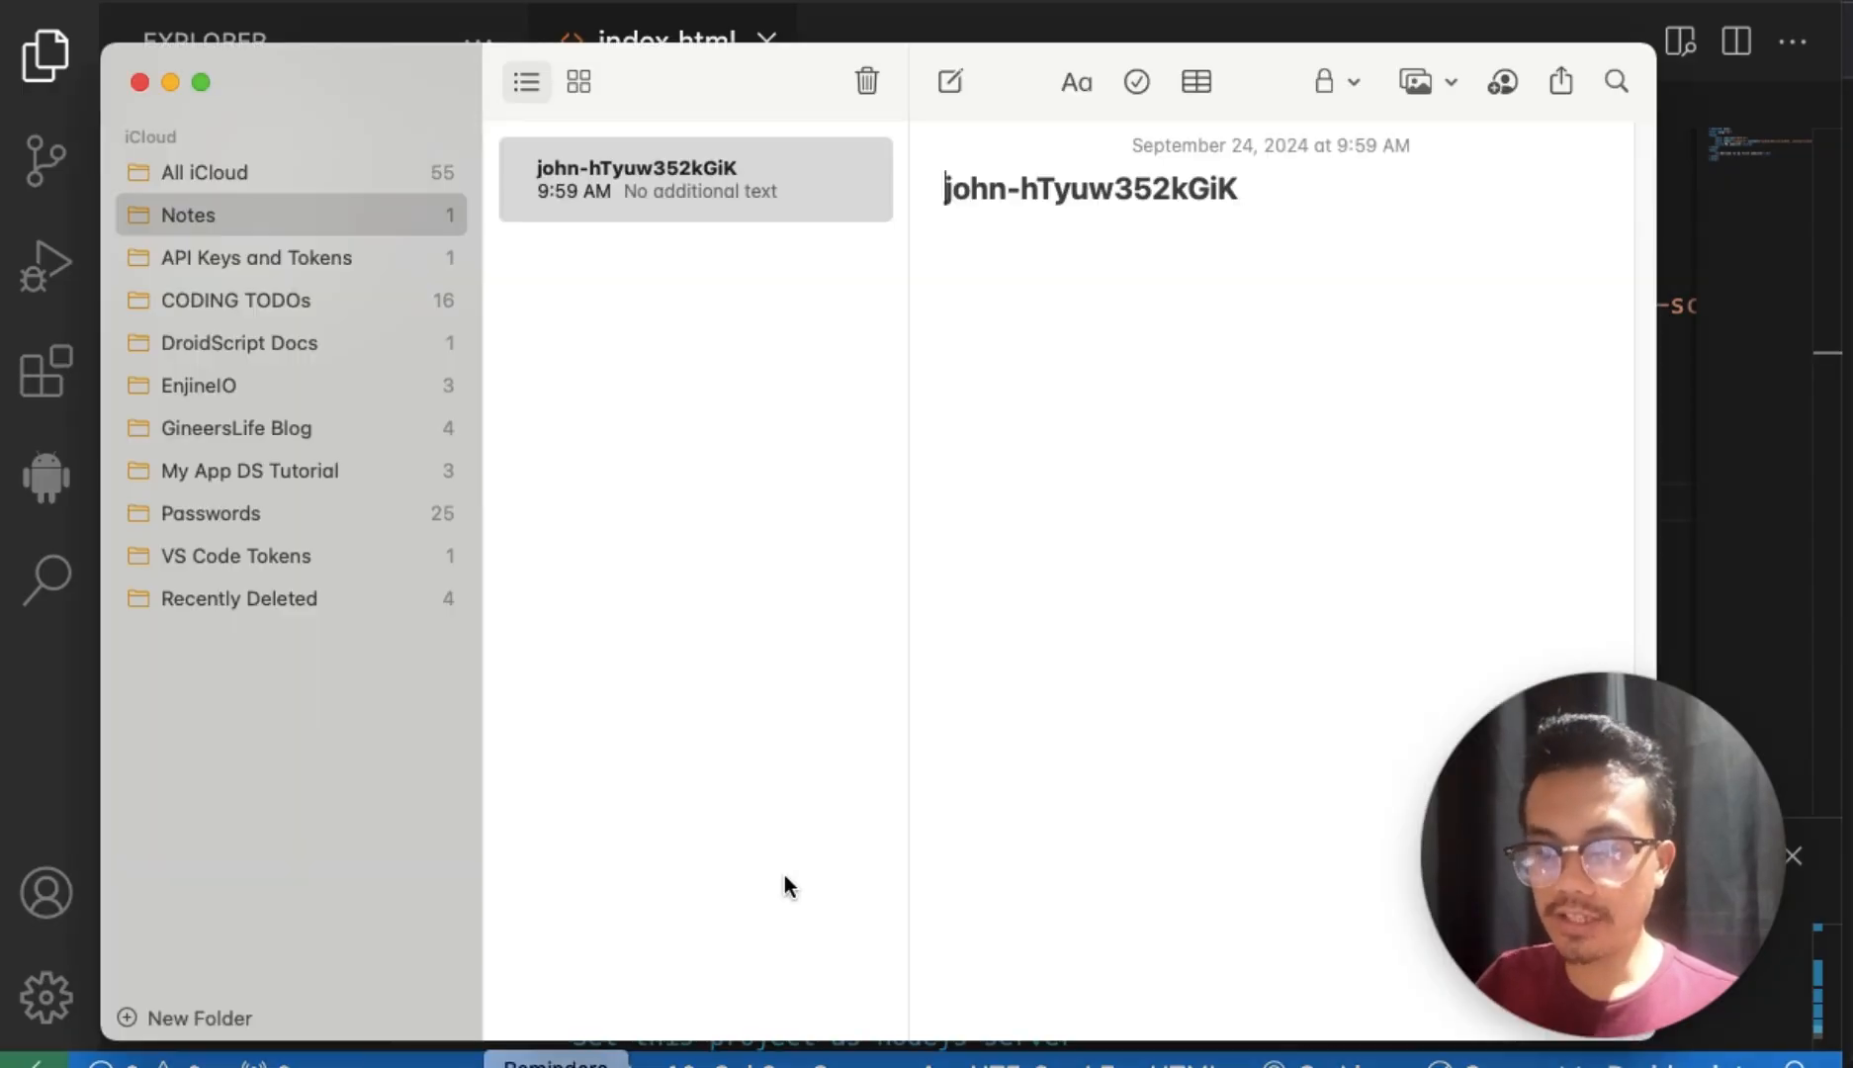
{"action": "double_click", "coordinate": [990, 202]}
{"action": "left_click_drag", "start_coordinate": [1294, 211], "coordinate": [1082, 191]}
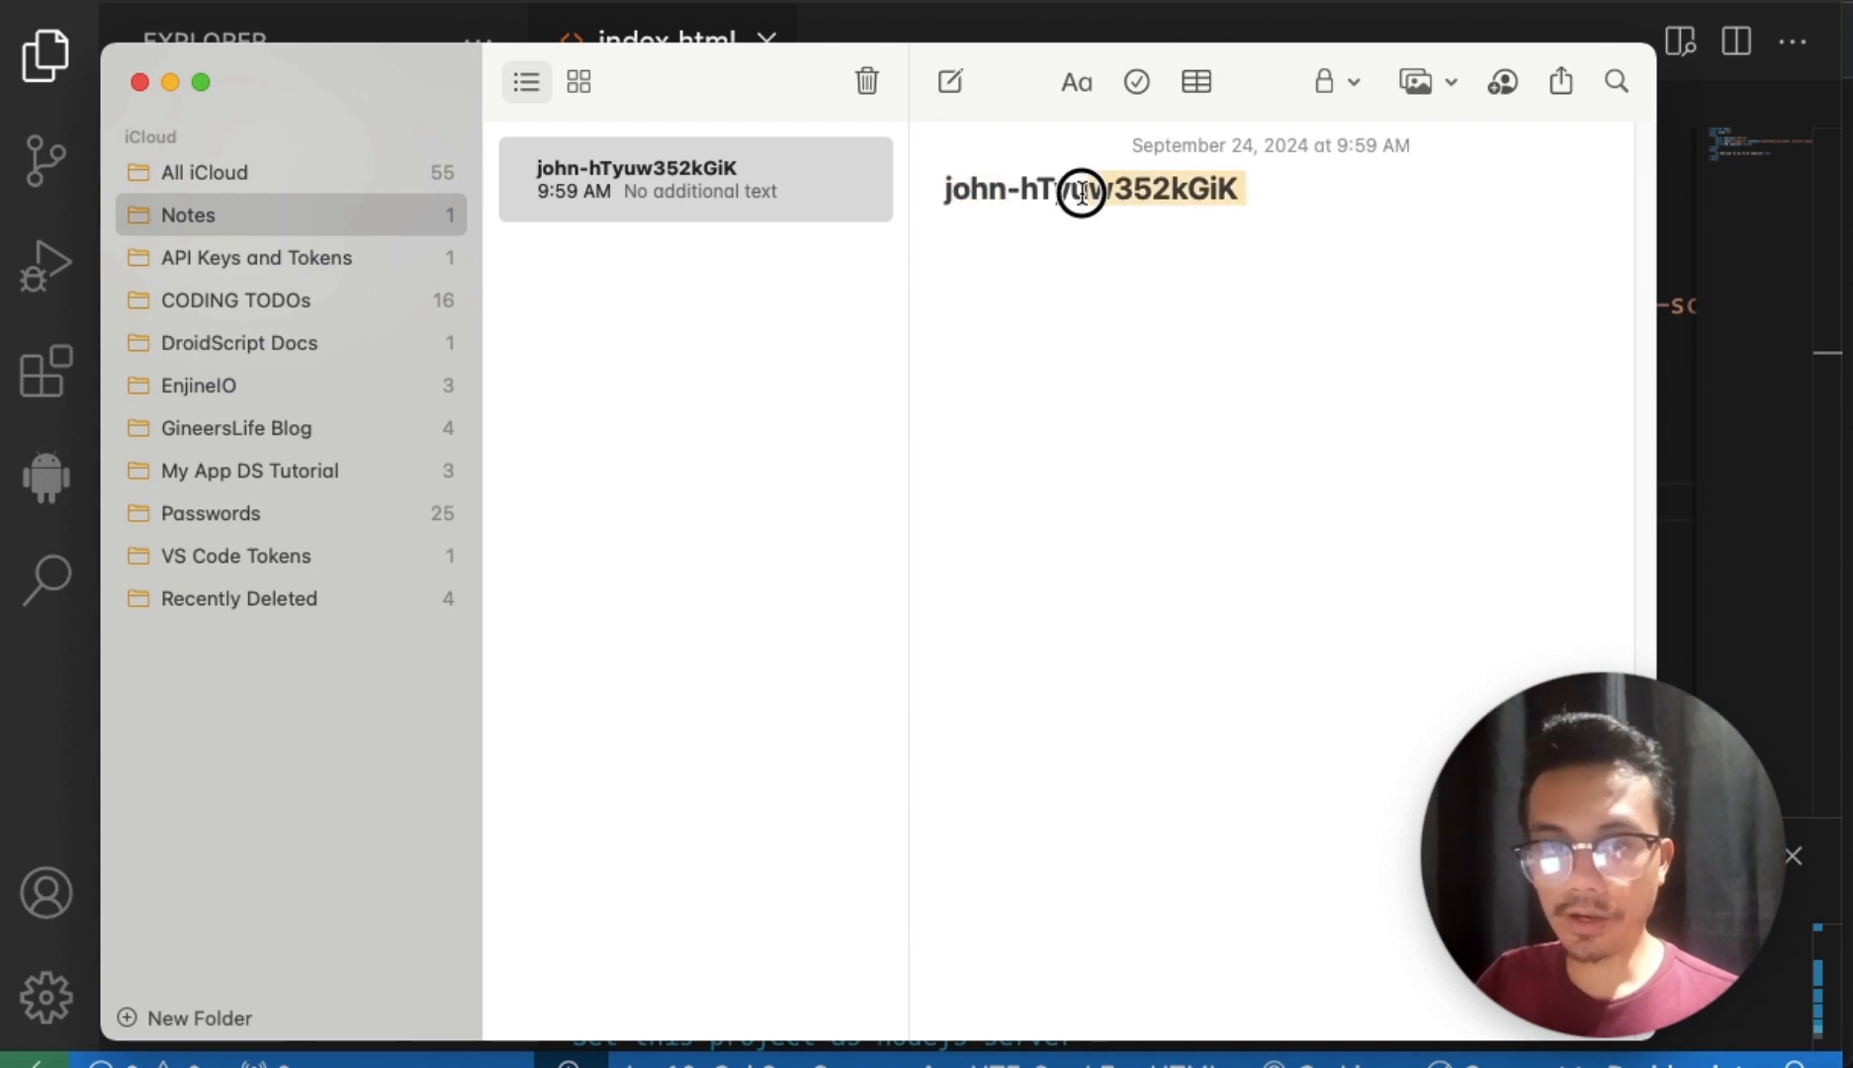
{"action": "double_click", "coordinate": [993, 196]}
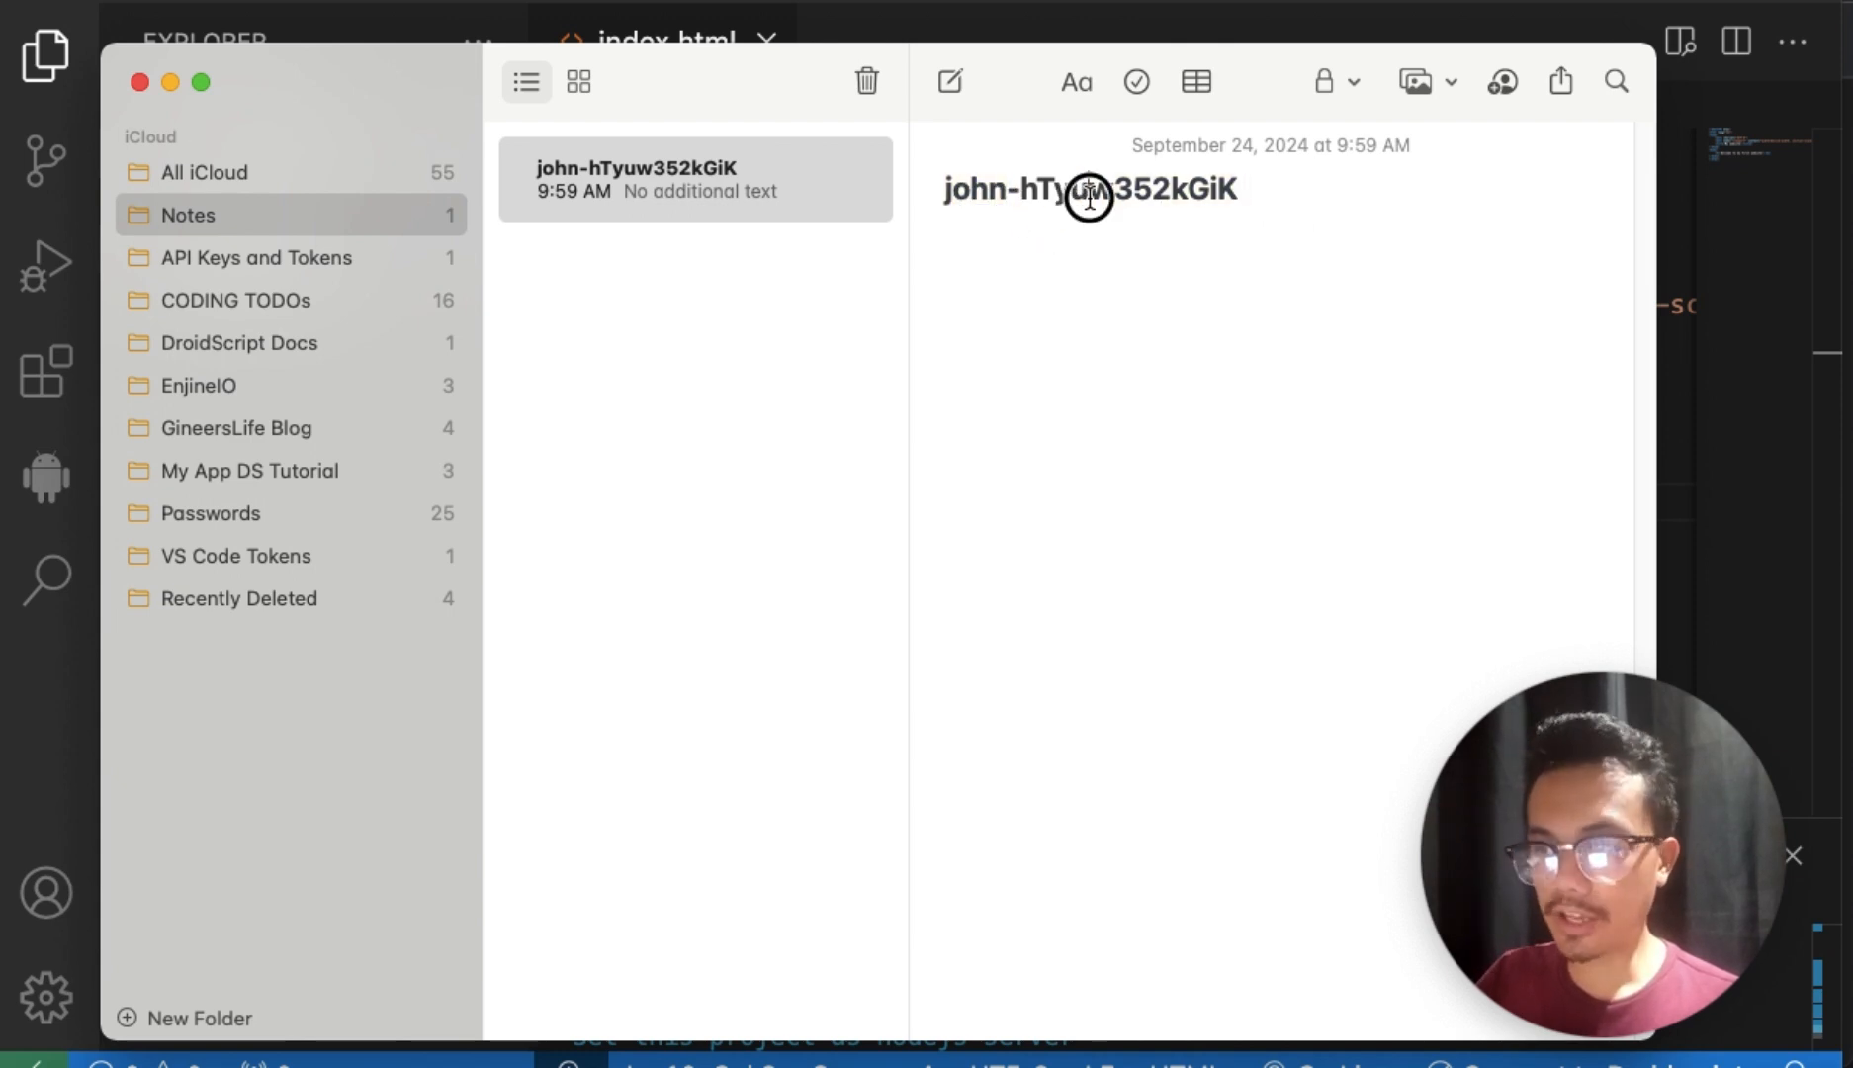
{"action": "double_click", "coordinate": [1091, 195]}
{"action": "left_click", "coordinate": [170, 82]}
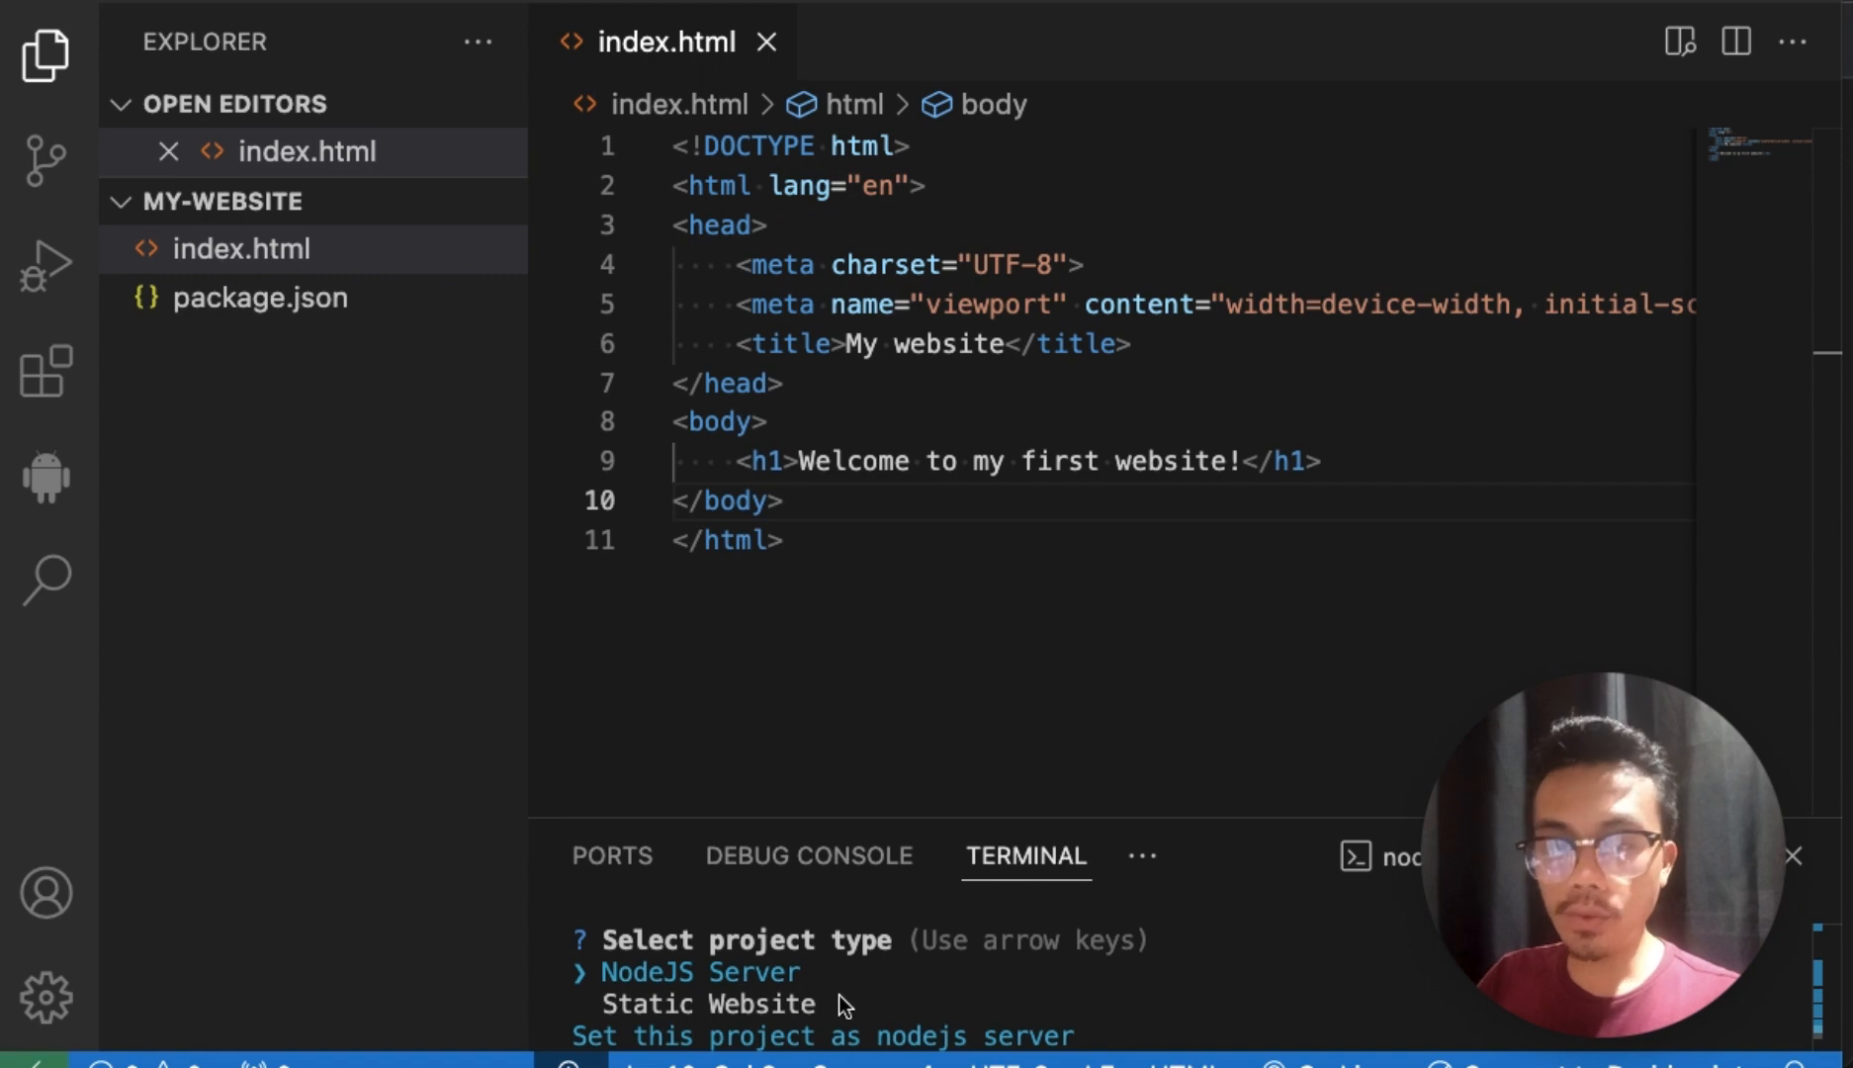
Step: Choose "Static Website" as the project type in the cloud init setup
{"action": "left_click", "coordinate": [814, 505]}
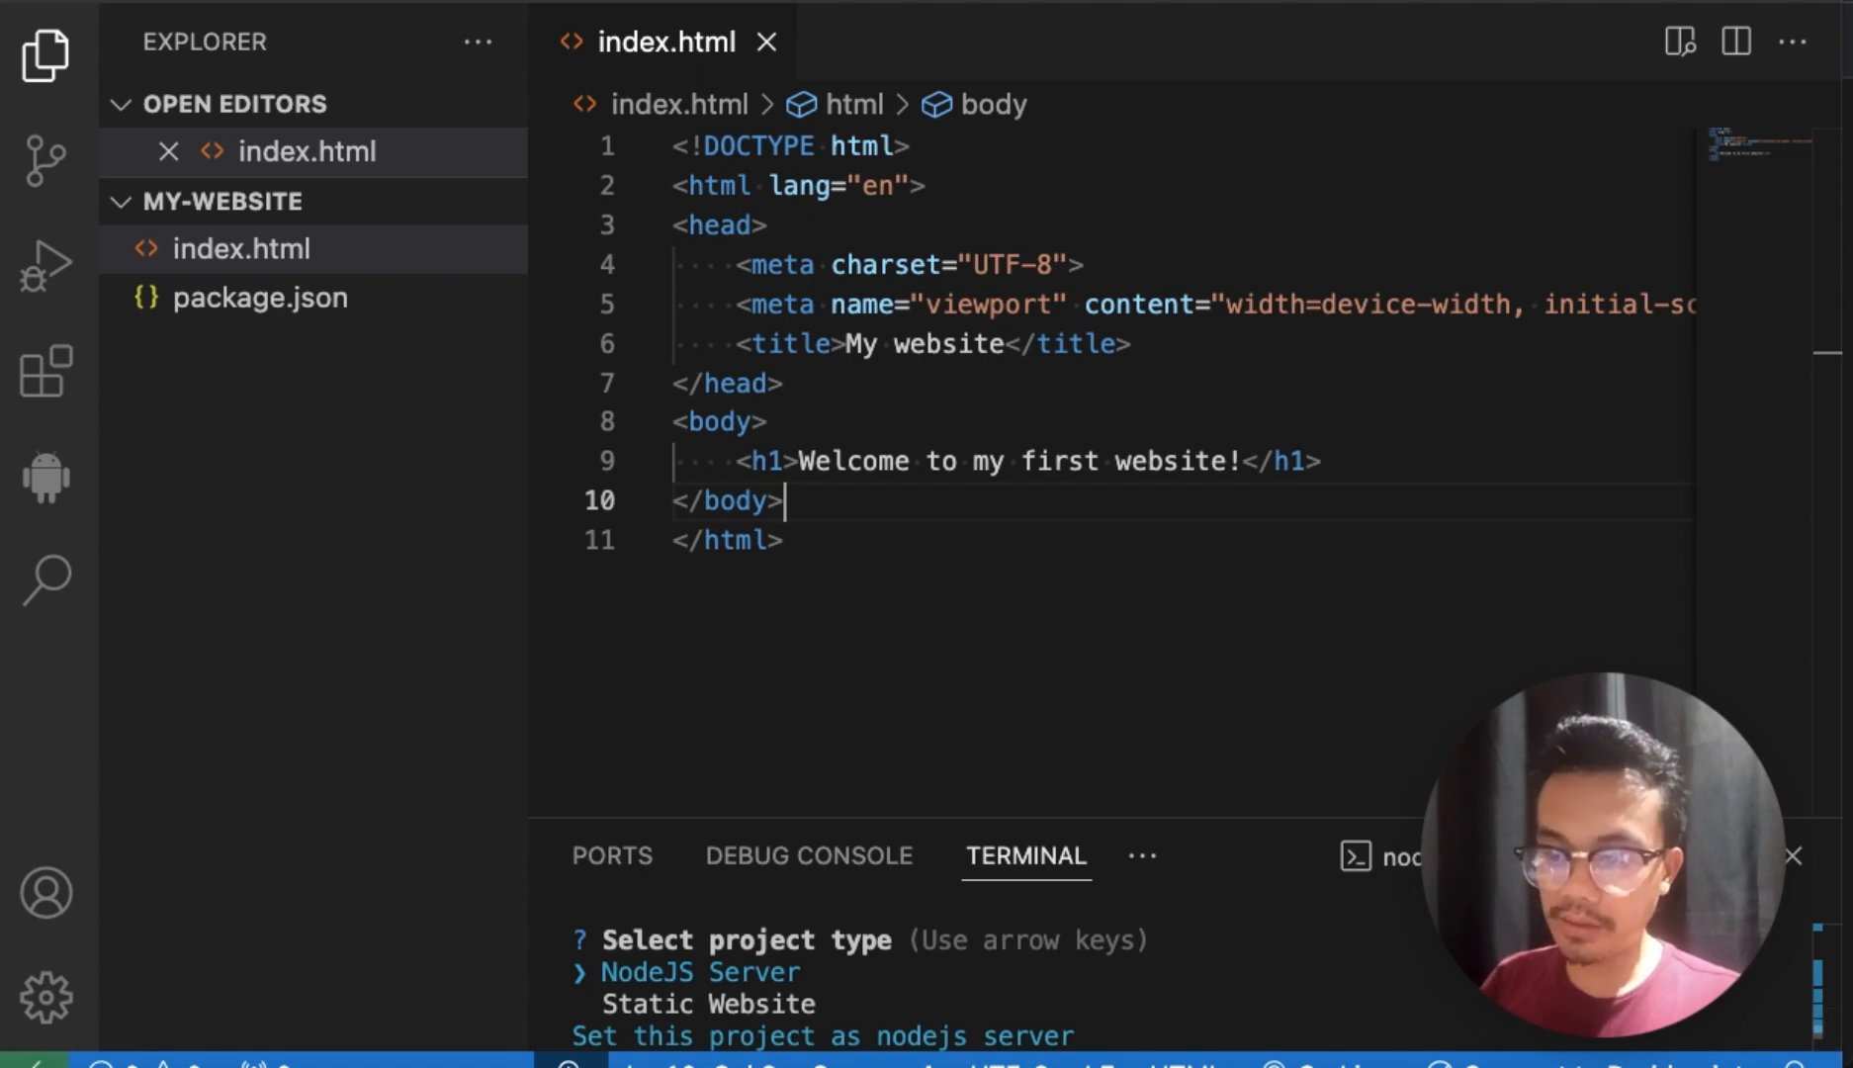
{"action": "key", "text": "Down"}
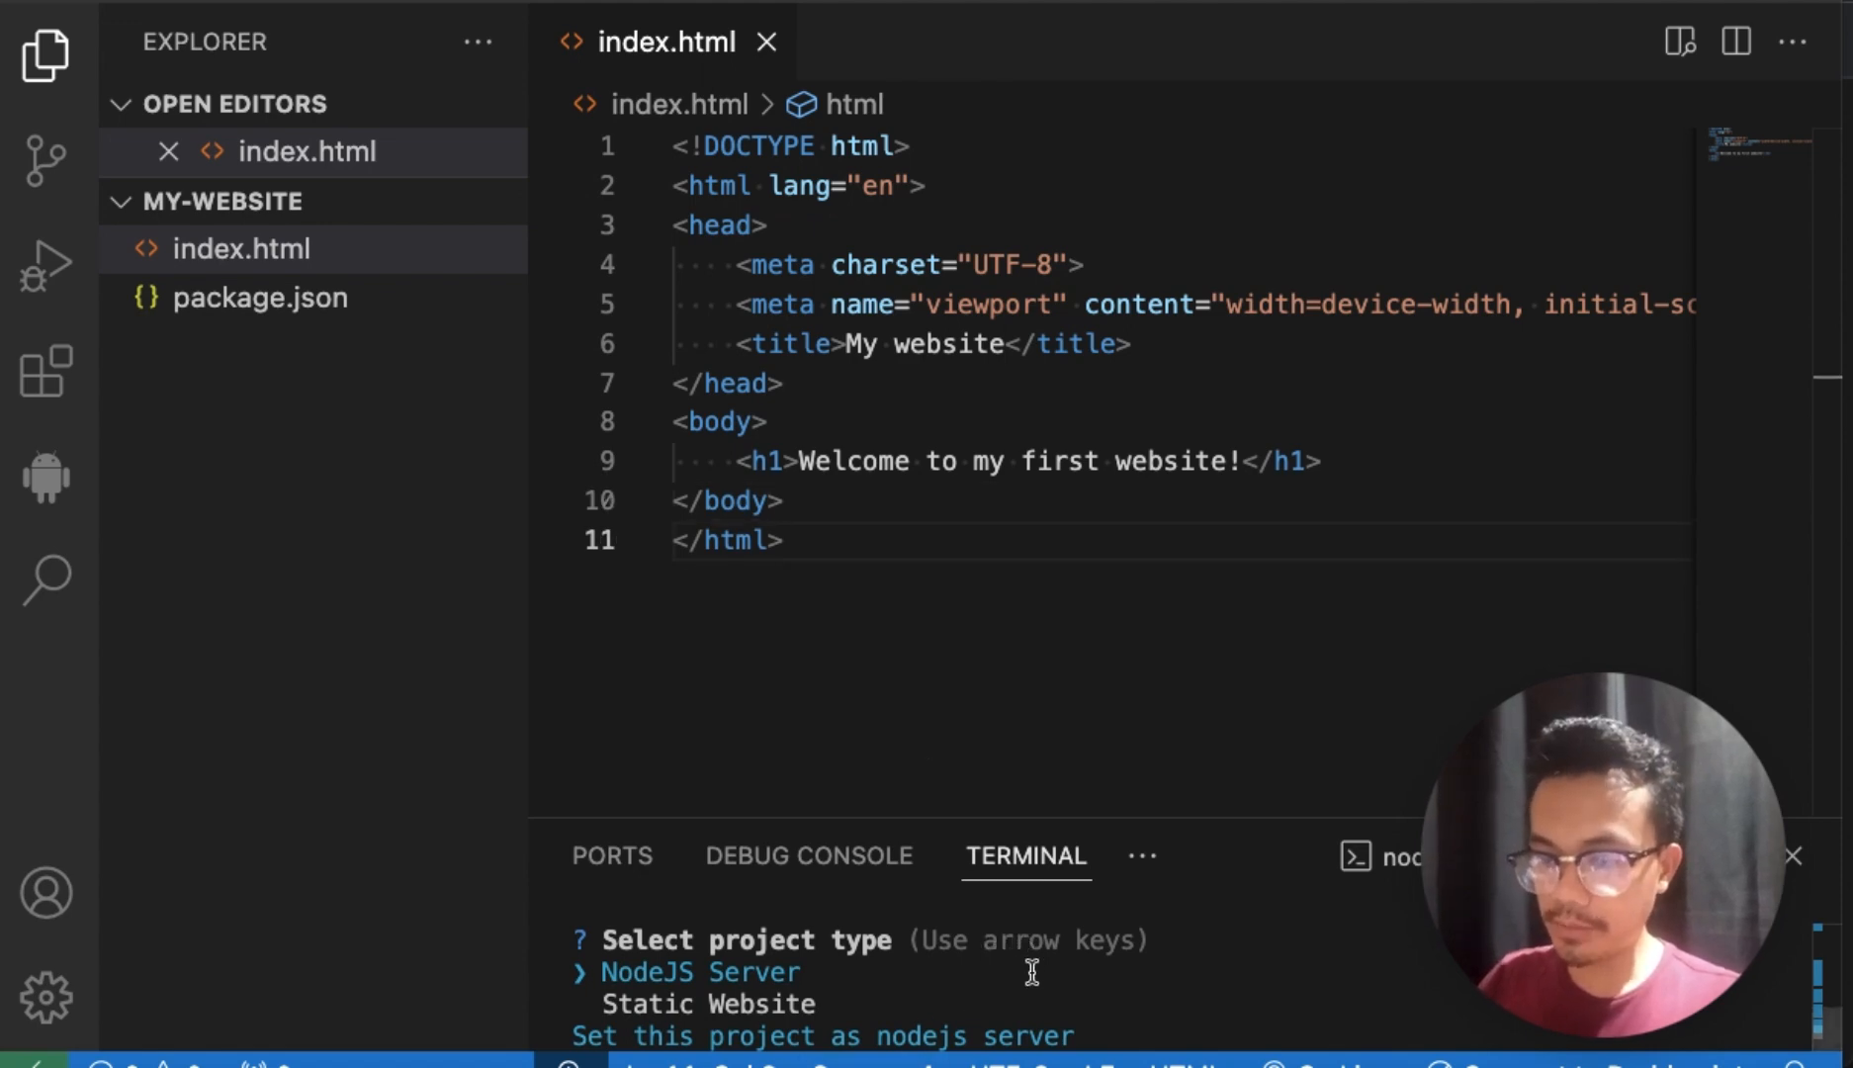
{"action": "key", "text": "Down"}
{"action": "key", "text": "Return"}
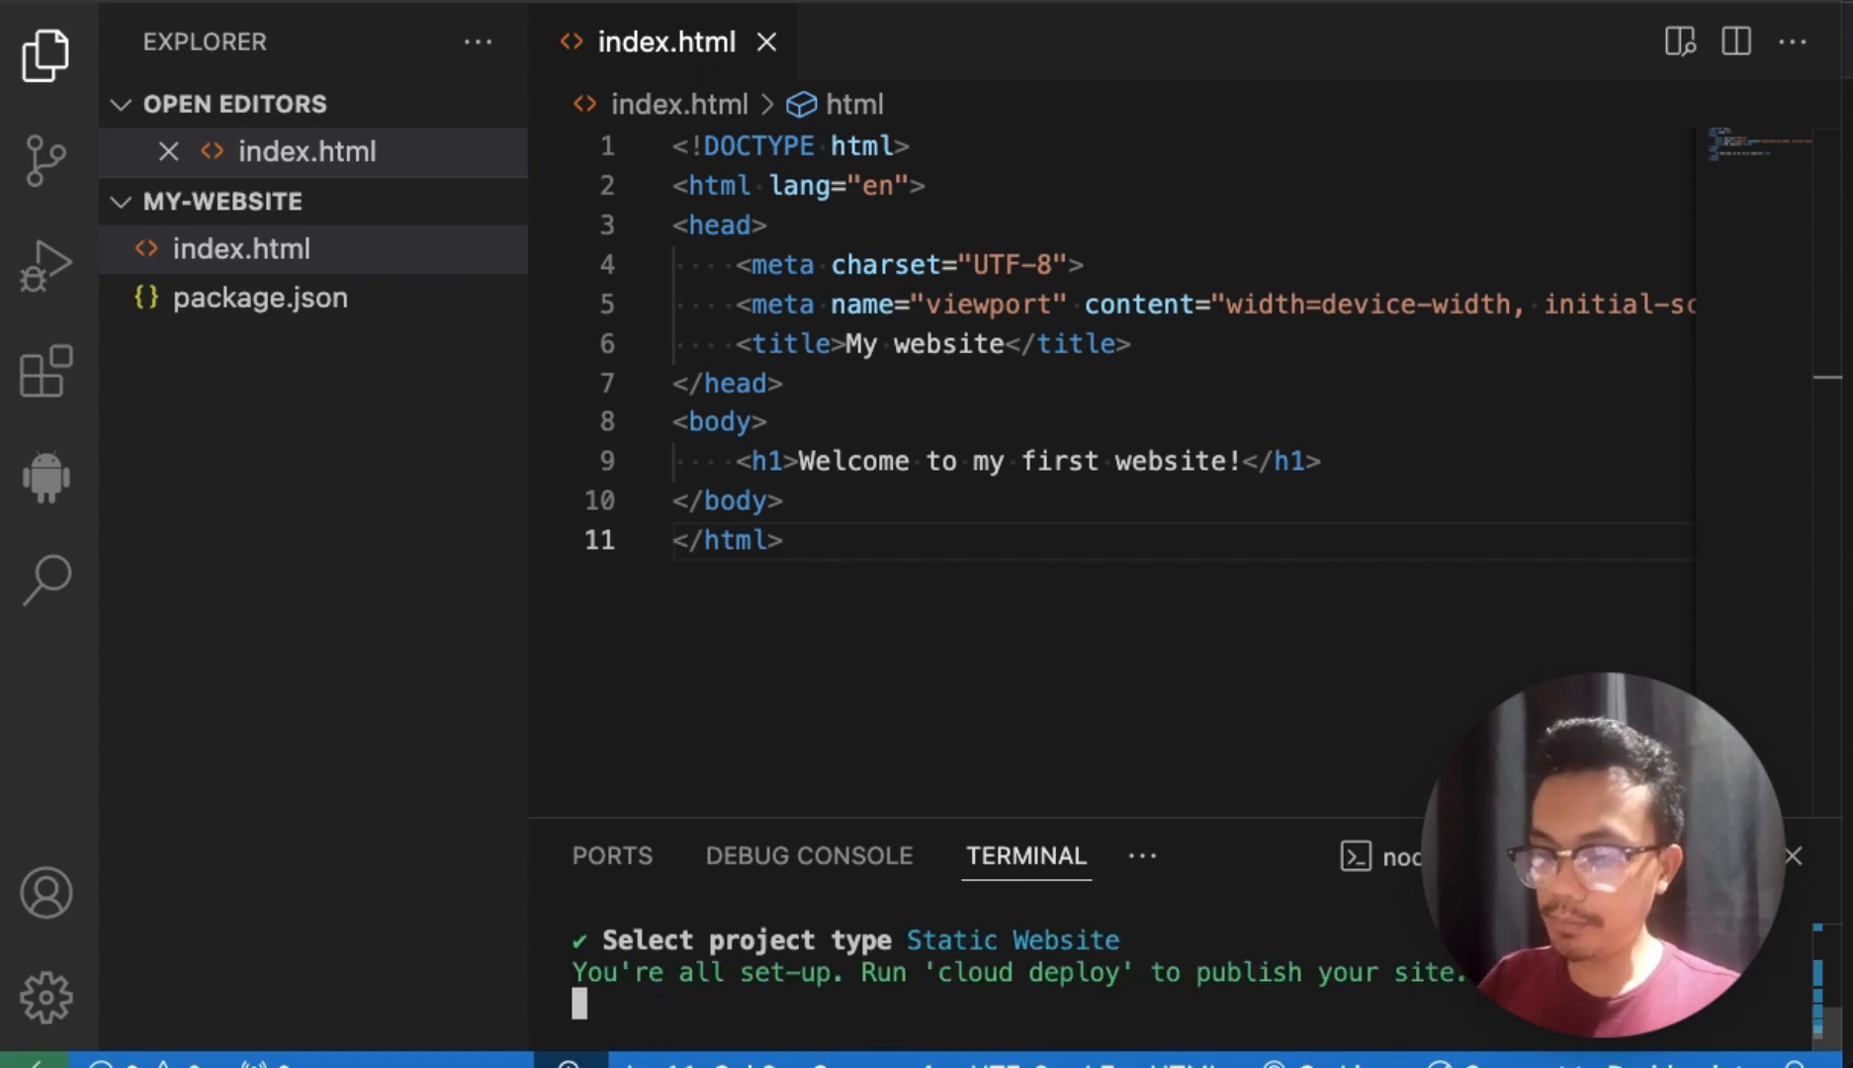
Step: Run "cloud deploy" in the terminal to publish the my-website project
{"action": "left_click_drag", "start_coordinate": [1589, 881], "coordinate": [1354, 538]}
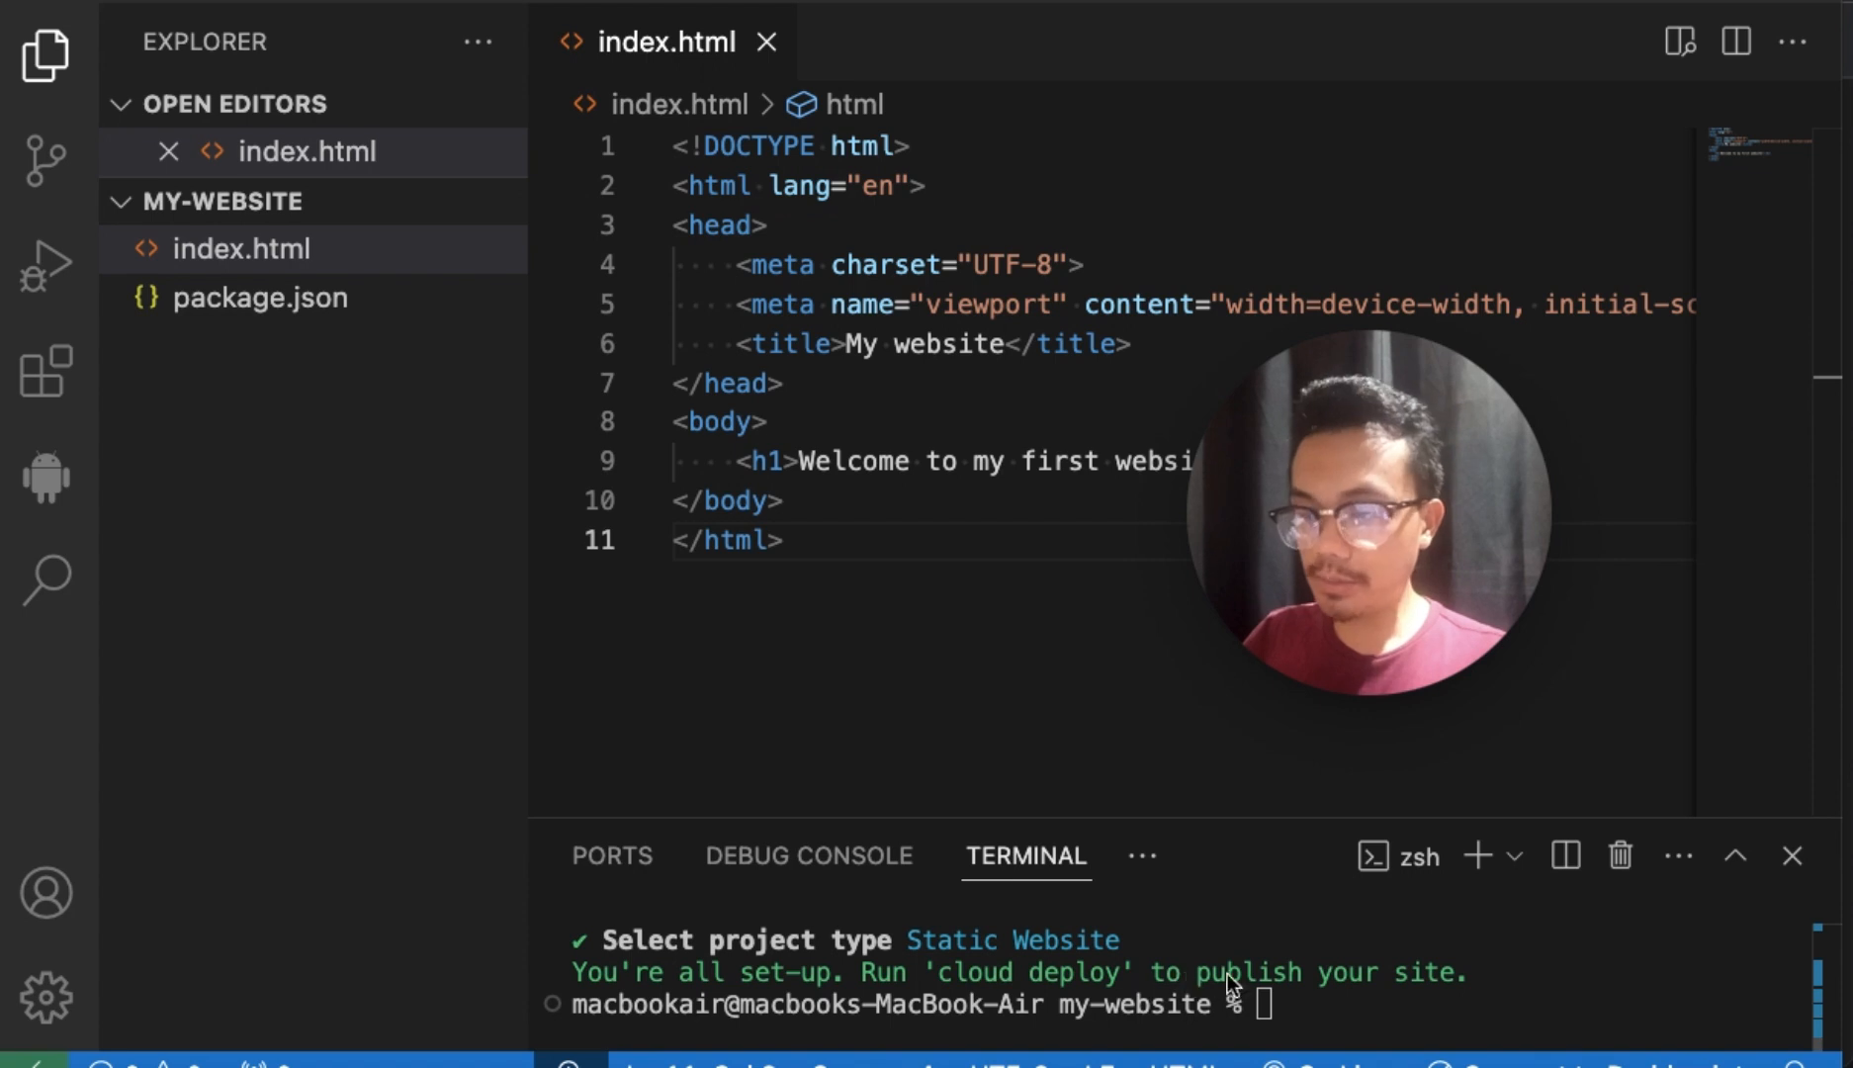
{"action": "left_click_drag", "start_coordinate": [1335, 517], "coordinate": [1554, 583]}
{"action": "left_click", "coordinate": [1352, 1017]}
{"action": "type", "text": "c"}
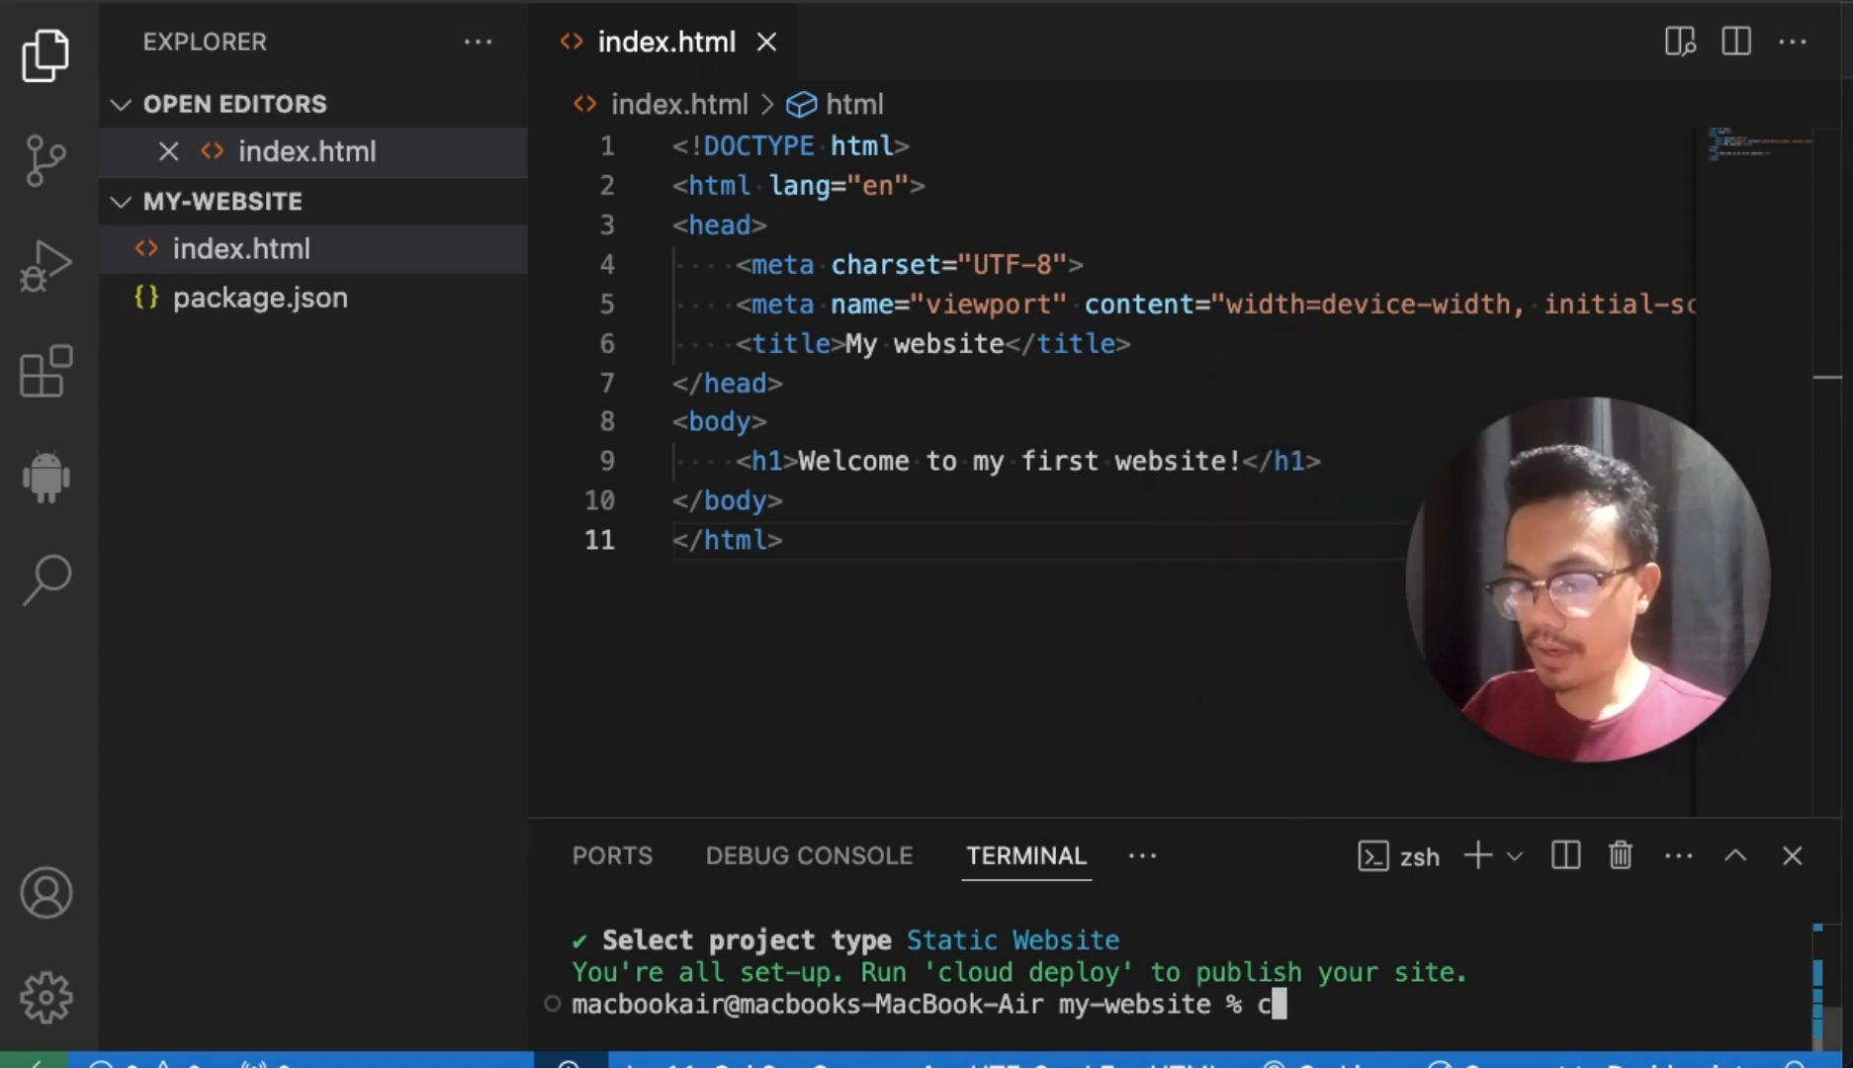
{"action": "type", "text": "loud deploy"}
{"action": "key", "text": "Return"}
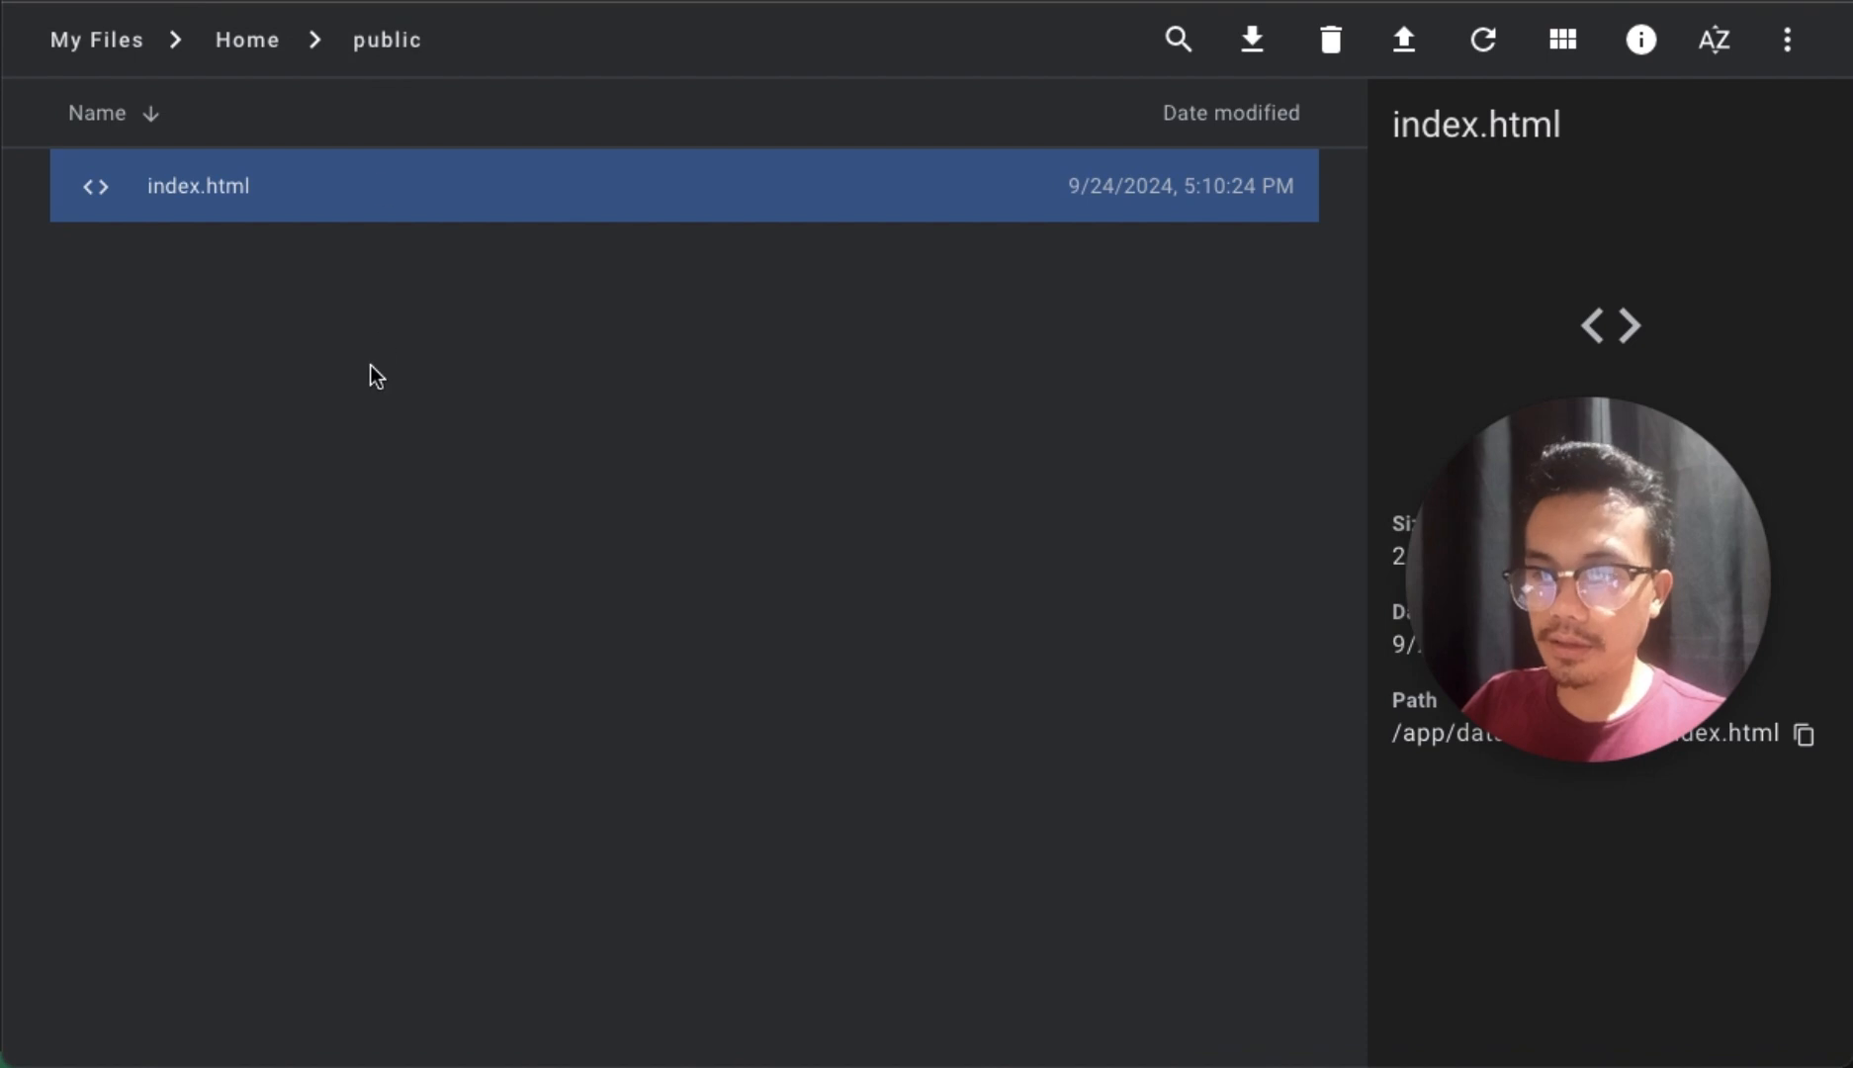
Step: Reopen the public folder from Home in the cloud file manager, select index.html, and view the published website
{"action": "left_click", "coordinate": [247, 41]}
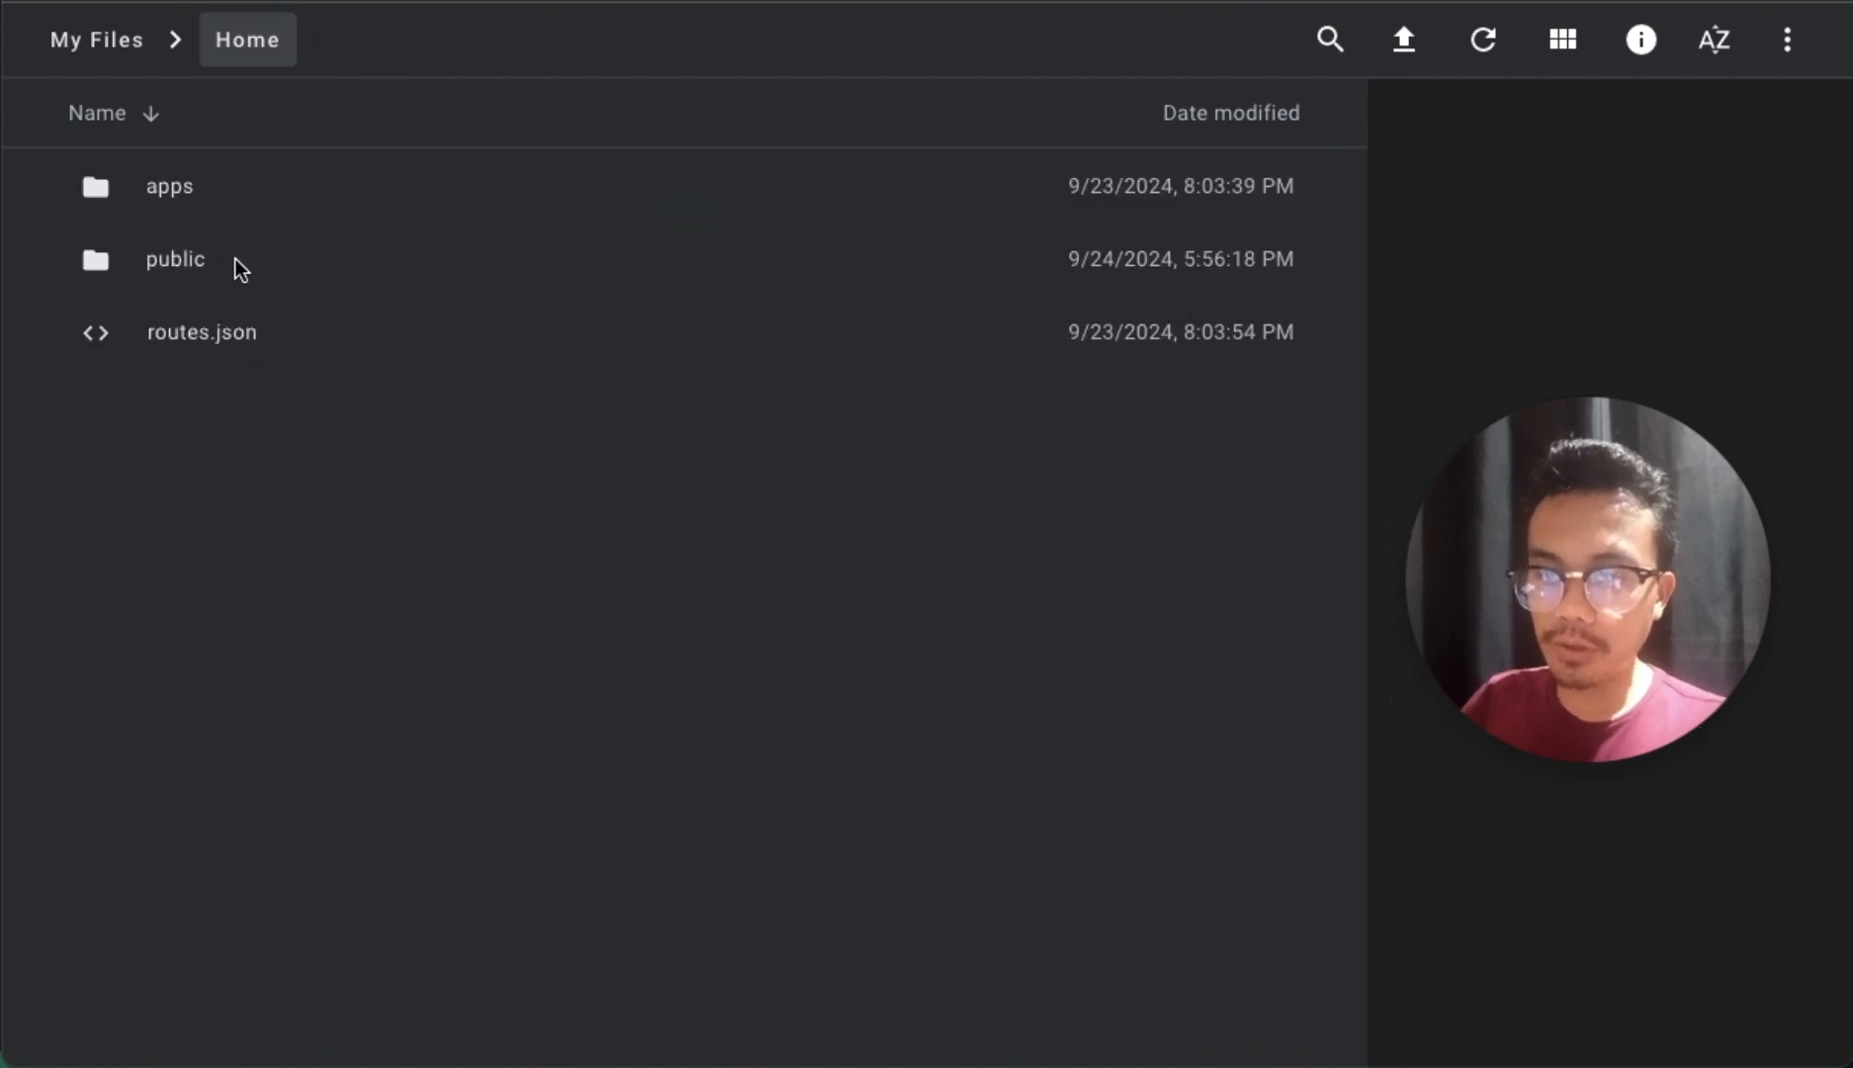
{"action": "double_click", "coordinate": [235, 260]}
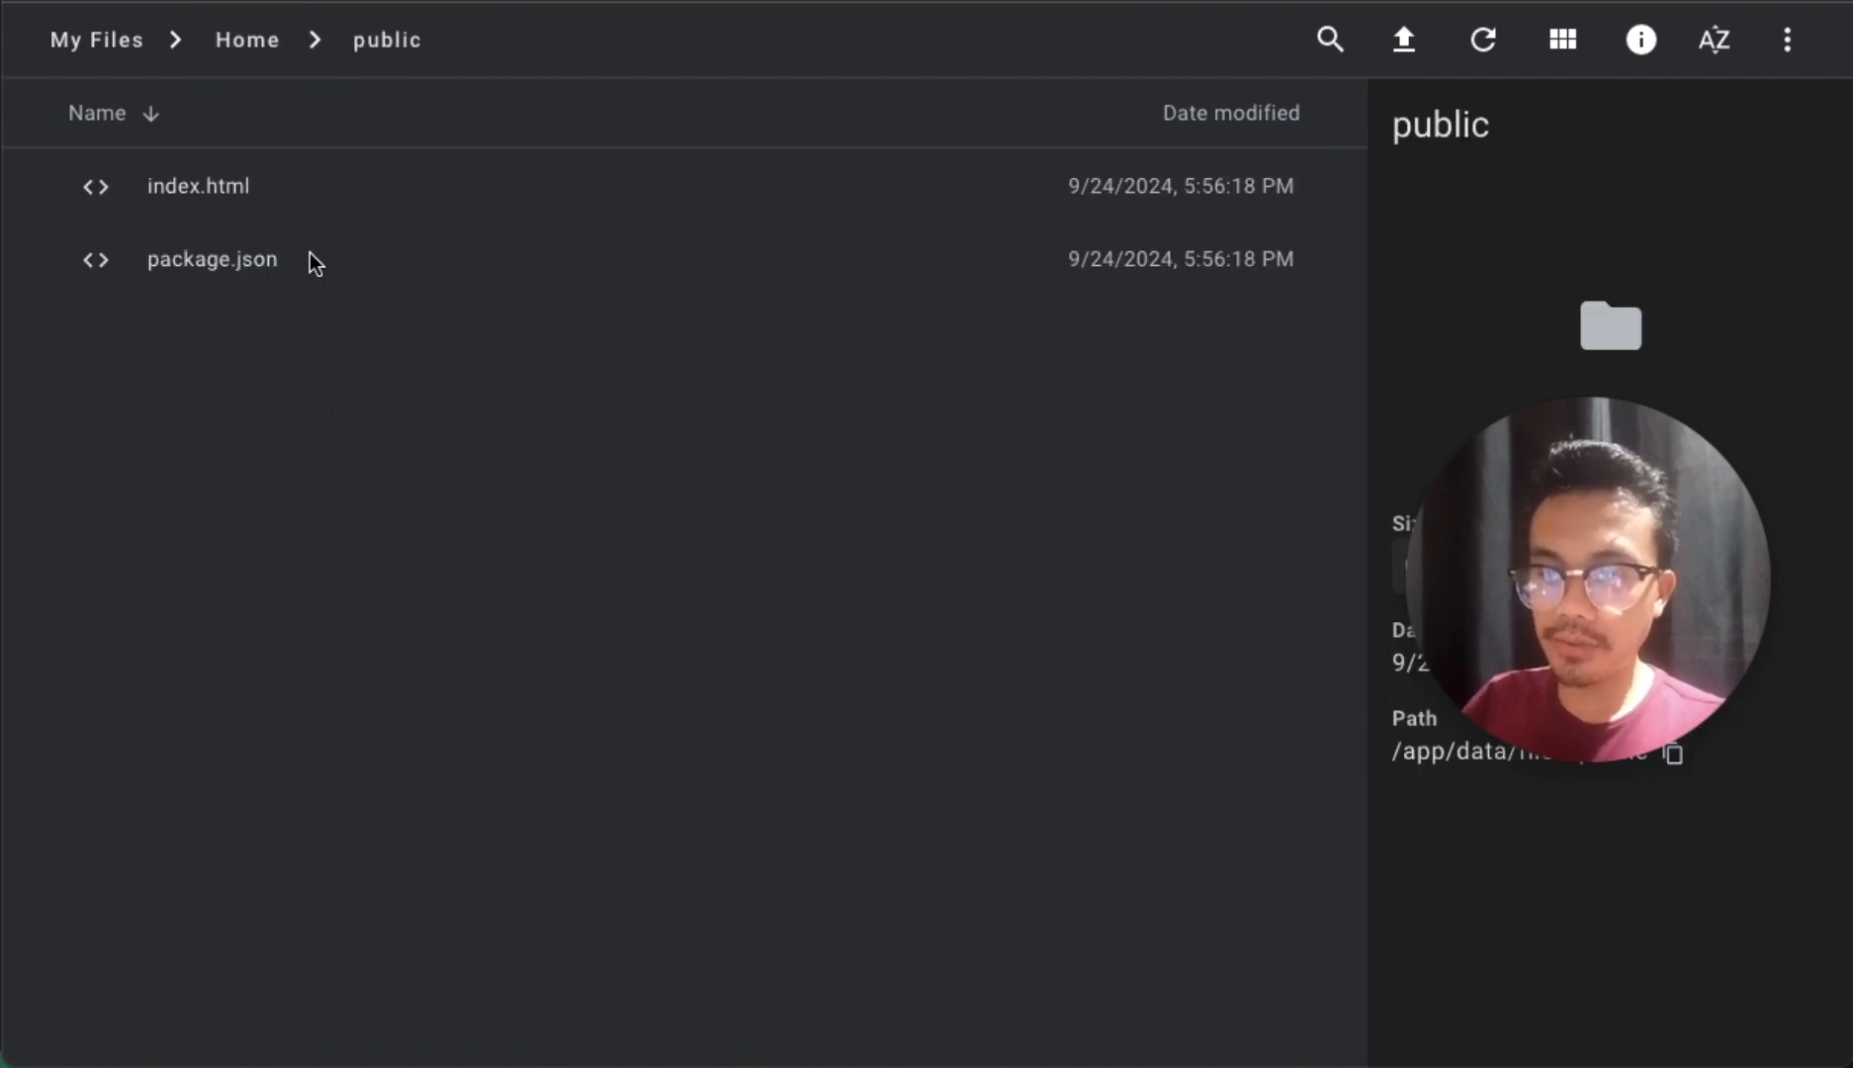
{"action": "left_click", "coordinate": [217, 197]}
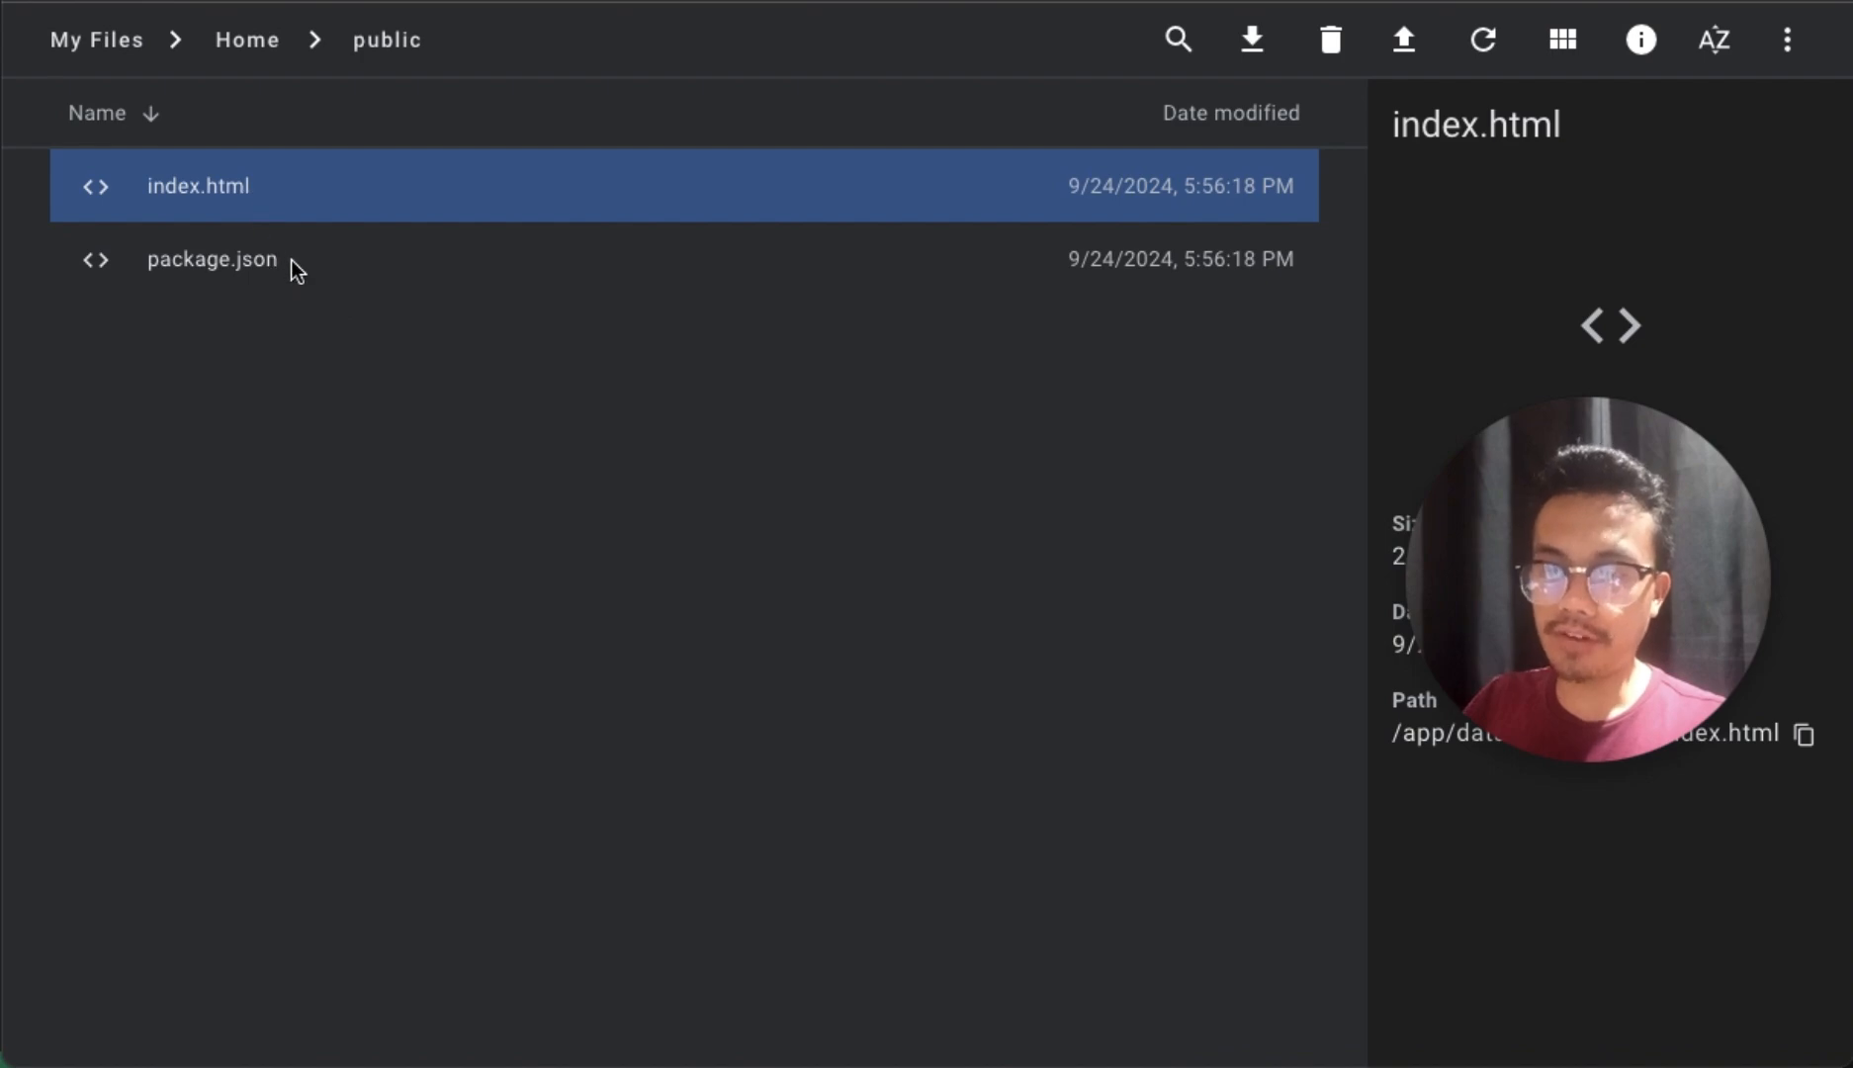
{"action": "left_click", "coordinate": [176, 2]}
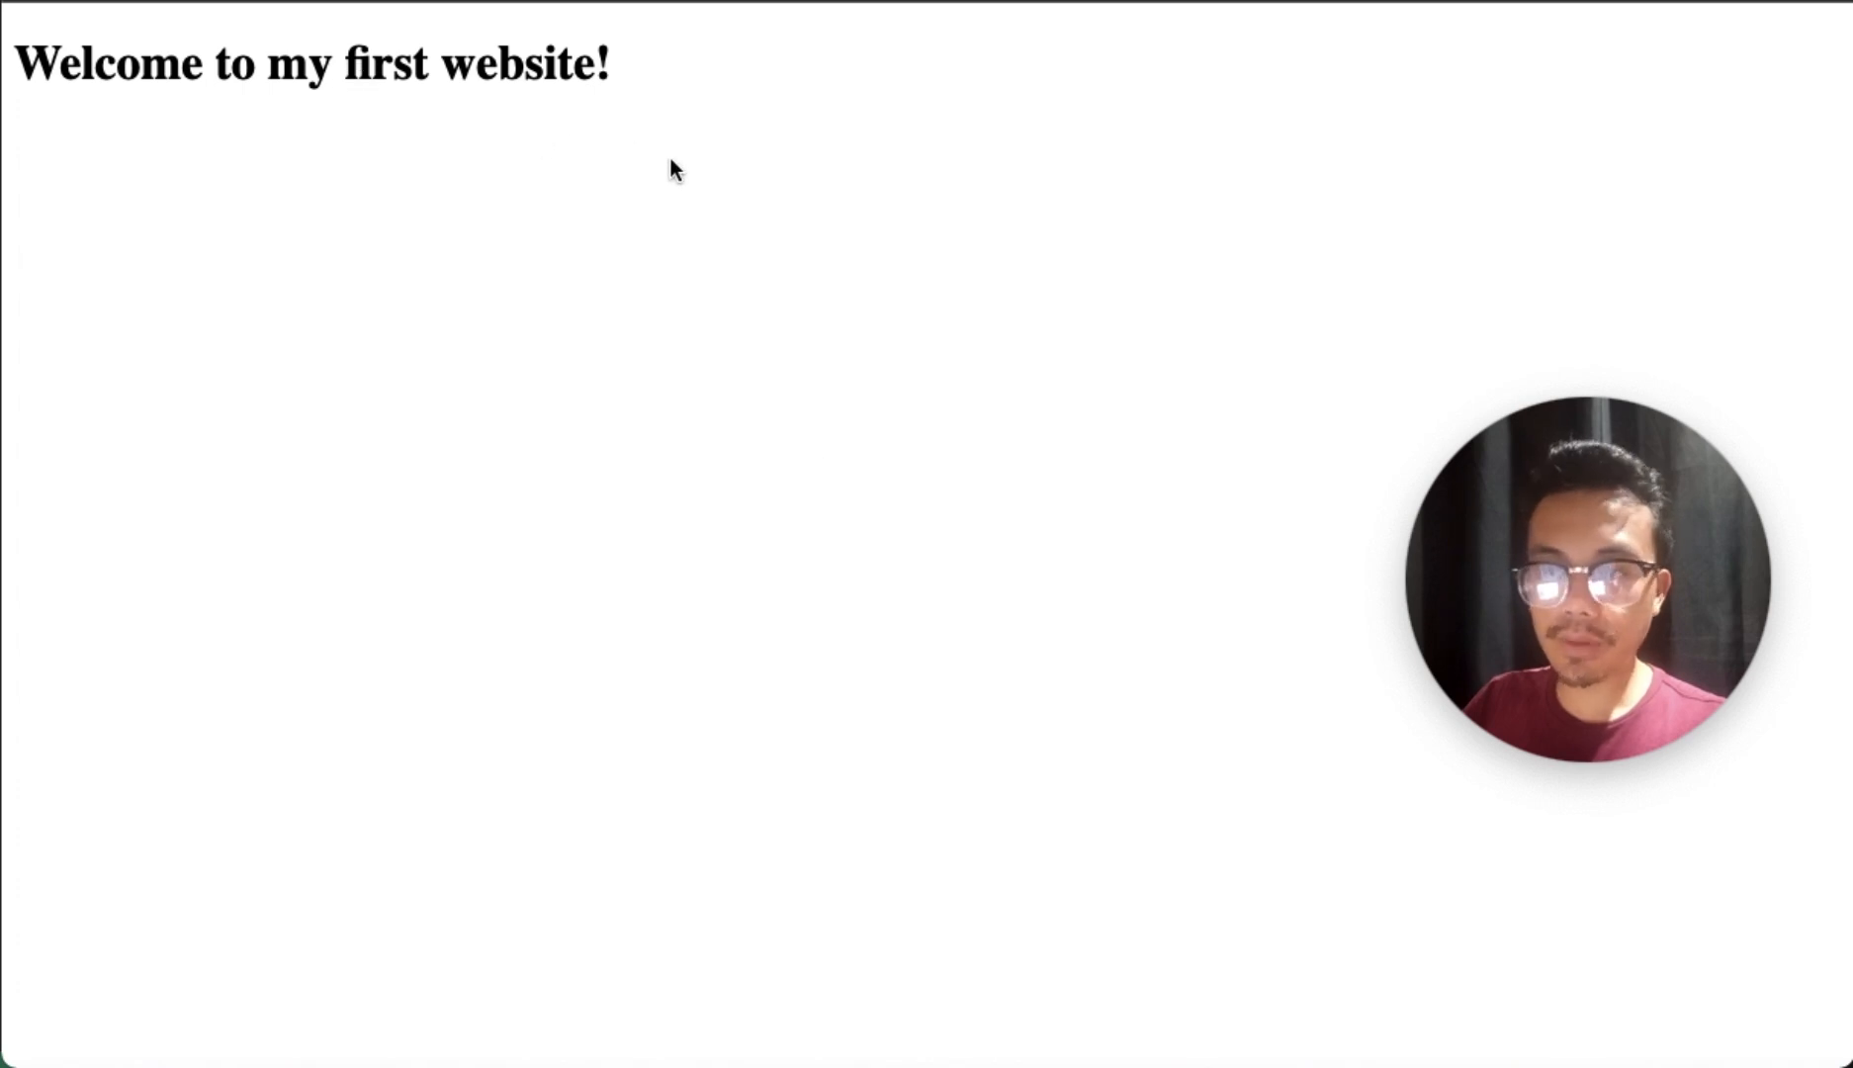
Step: Switch to VS Code, replace the h1 text in index.html with "This title has been changd!", and save the file
{"action": "left_click", "coordinate": [1425, 1066]}
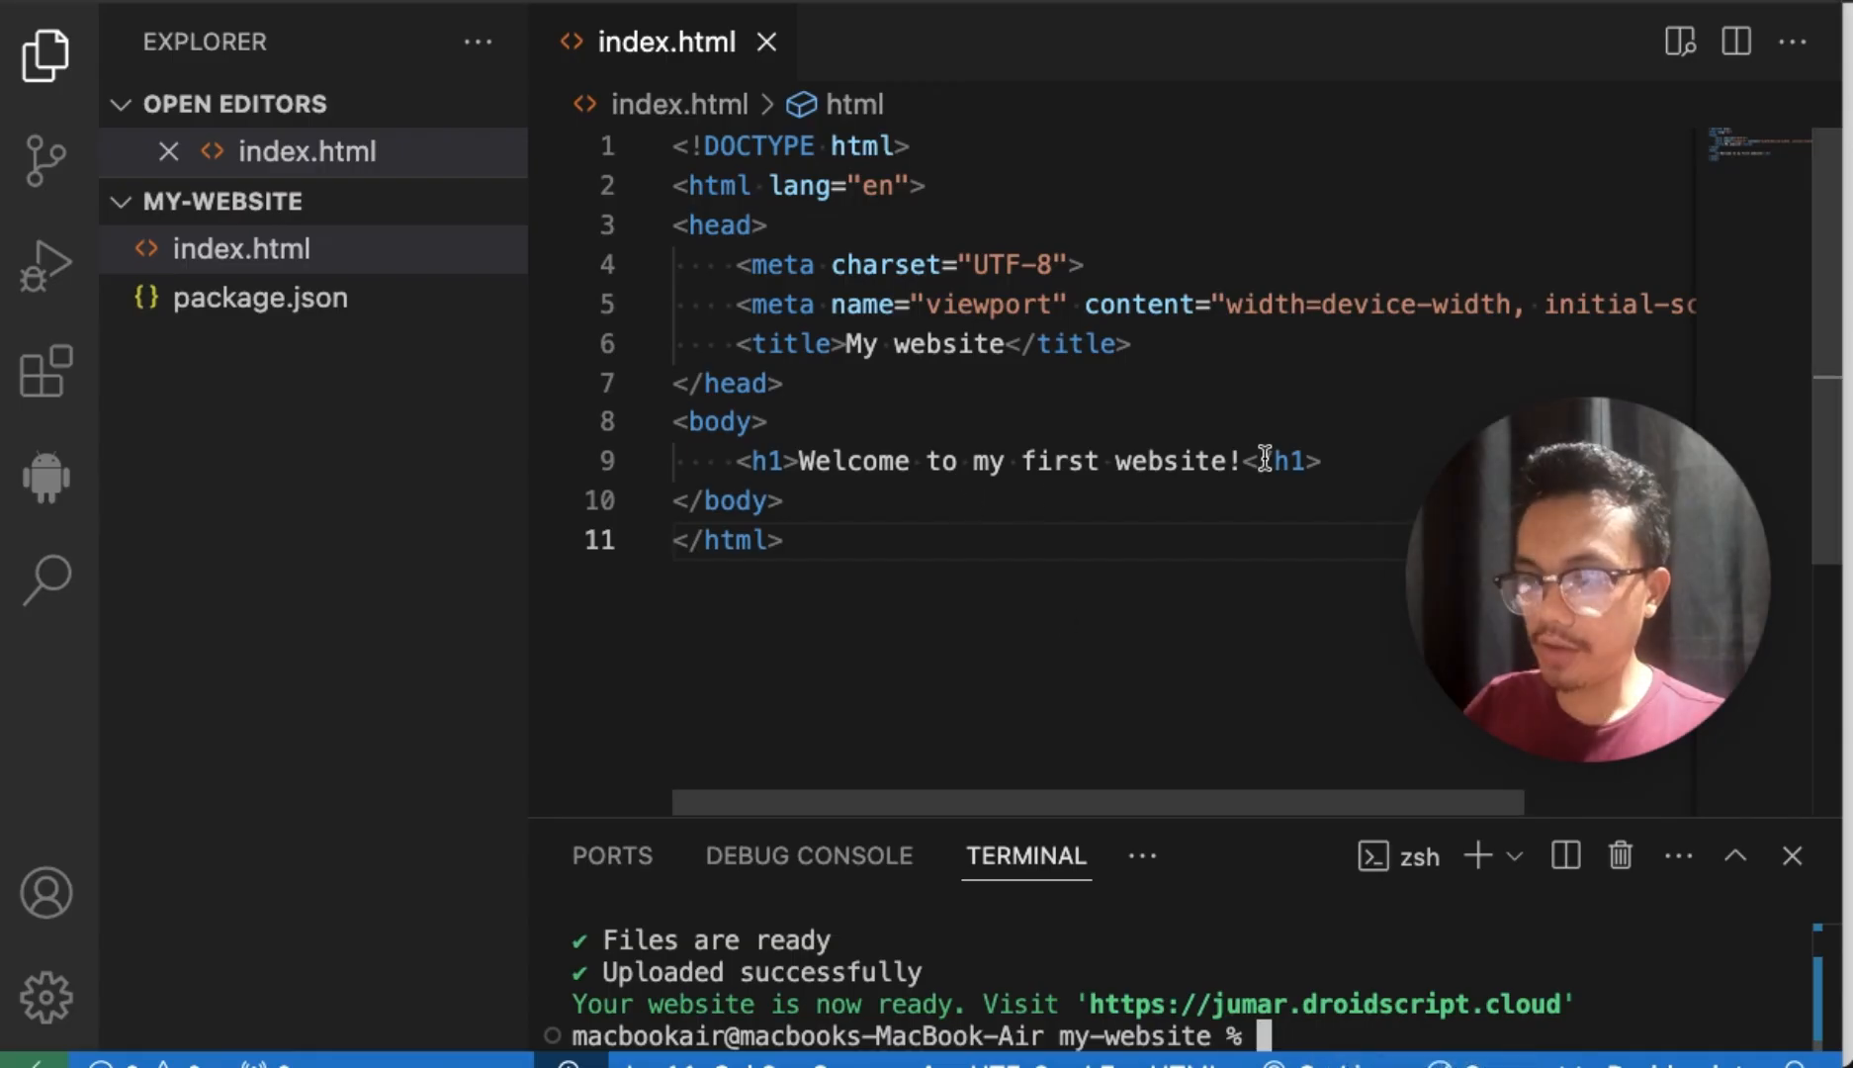
{"action": "left_click_drag", "start_coordinate": [1239, 461], "coordinate": [806, 462]}
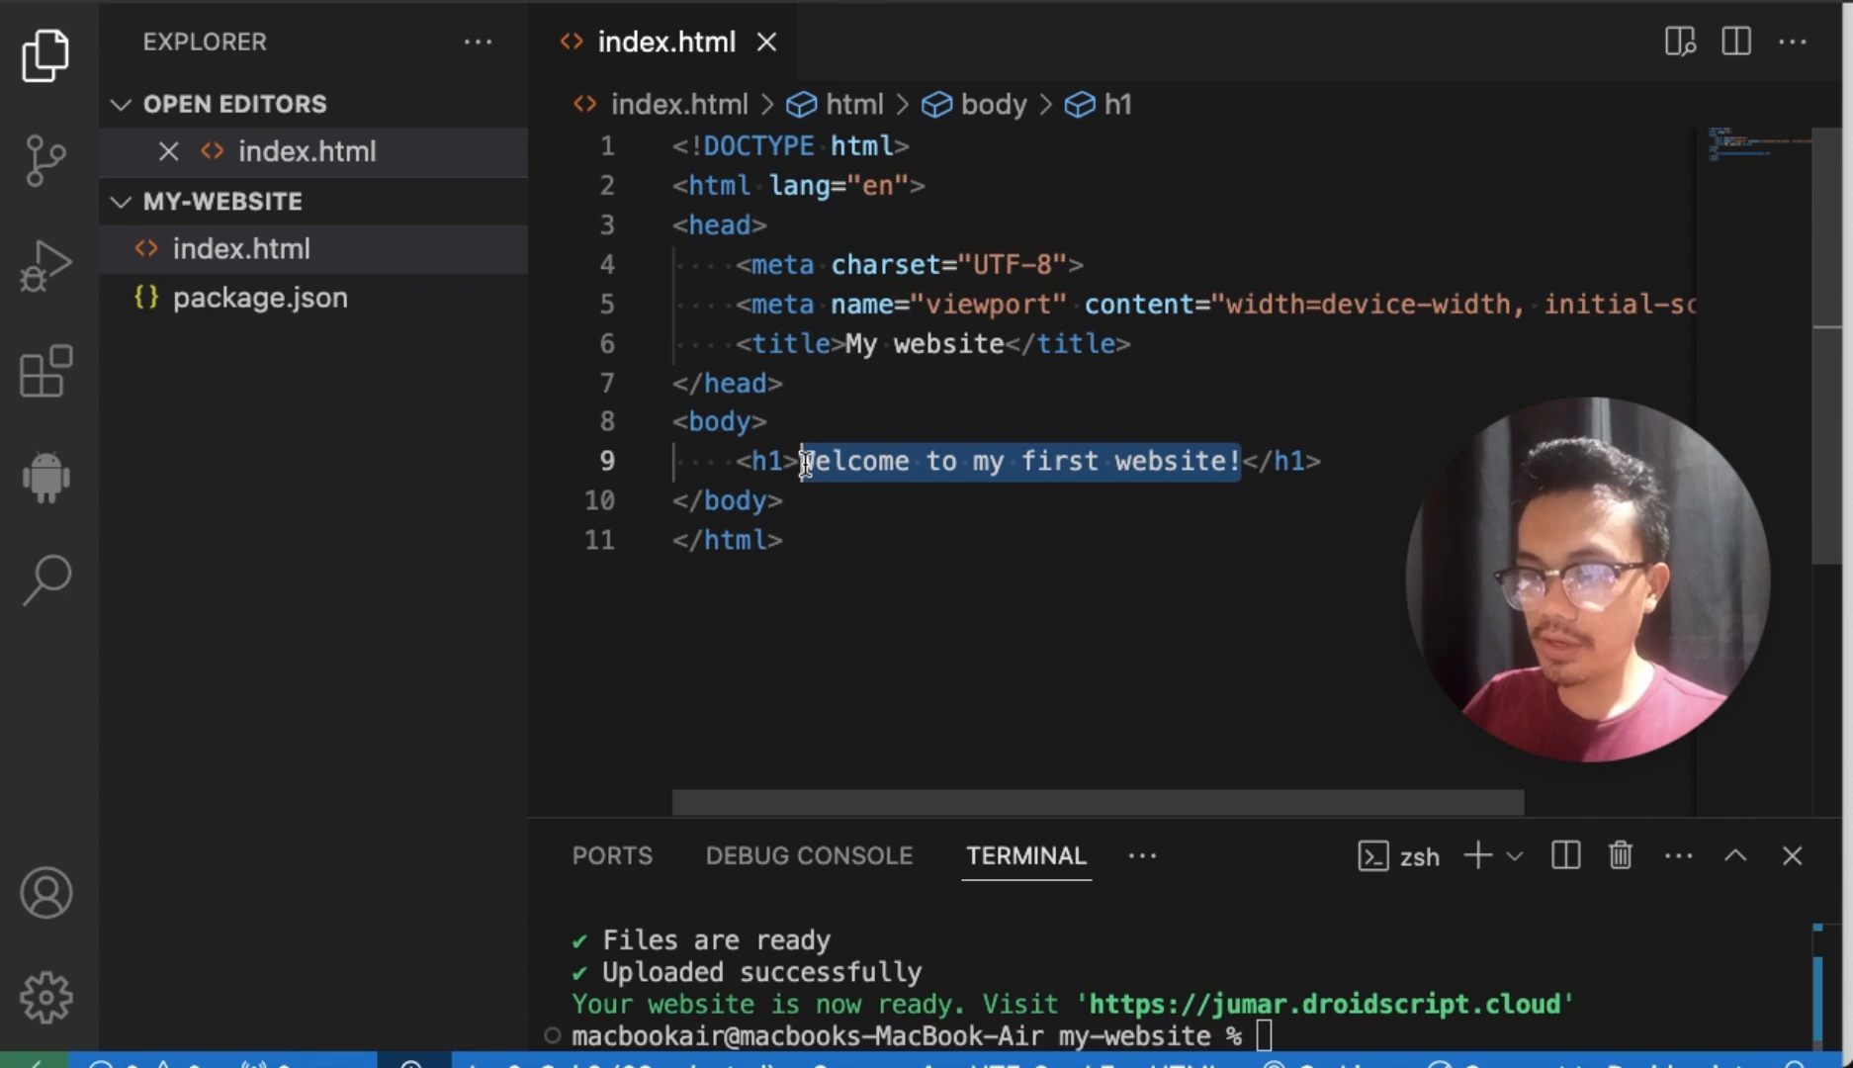
{"action": "type", "text": "This tilte"}
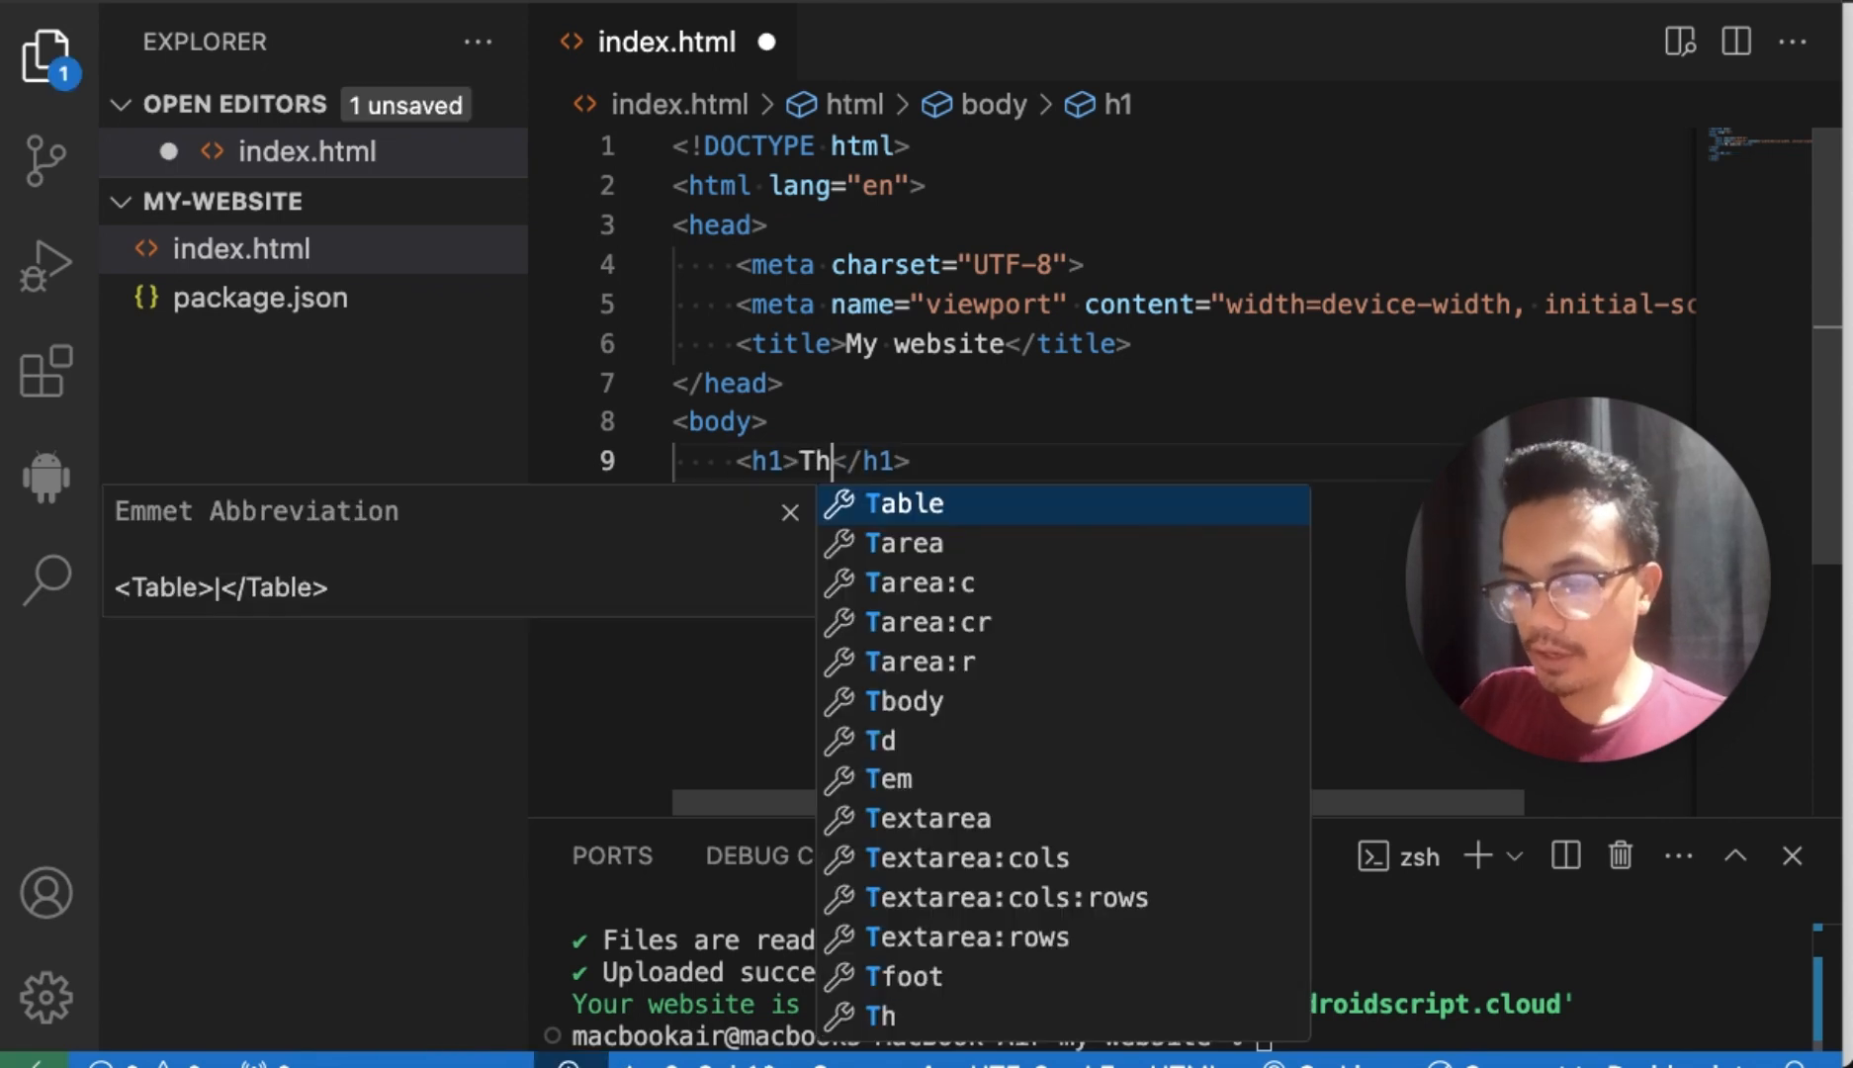
{"action": "key", "text": "BackSpace"}
{"action": "key", "text": "BackSpace"}
{"action": "type", "text": "e has beend"}
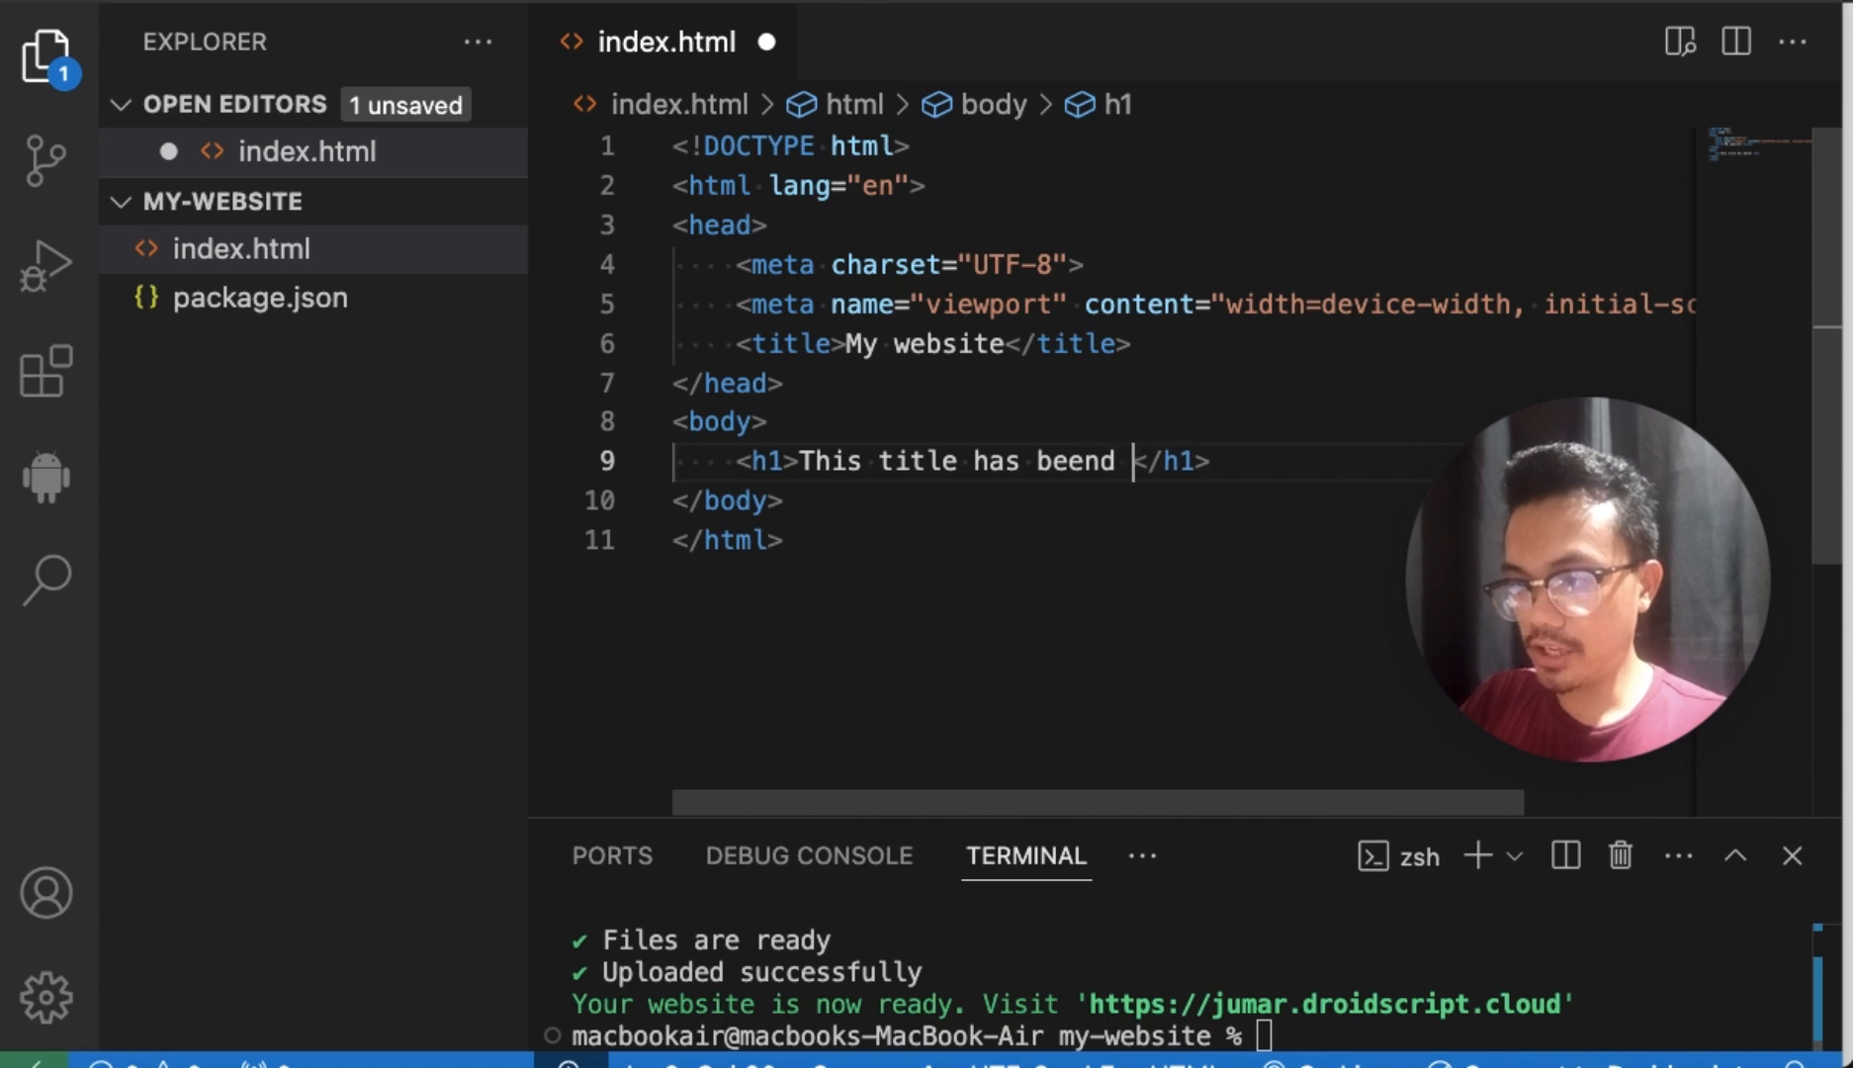
{"action": "key", "text": "BackSpace"}
{"action": "key", "text": "BackSpace"}
{"action": "type", "text": "changes!"}
{"action": "key", "text": "BackSpace"}
{"action": "key", "text": "BackSpace"}
{"action": "key", "text": "BackSpace"}
{"action": "type", "text": "d"}
{"action": "key", "text": "super+s"}
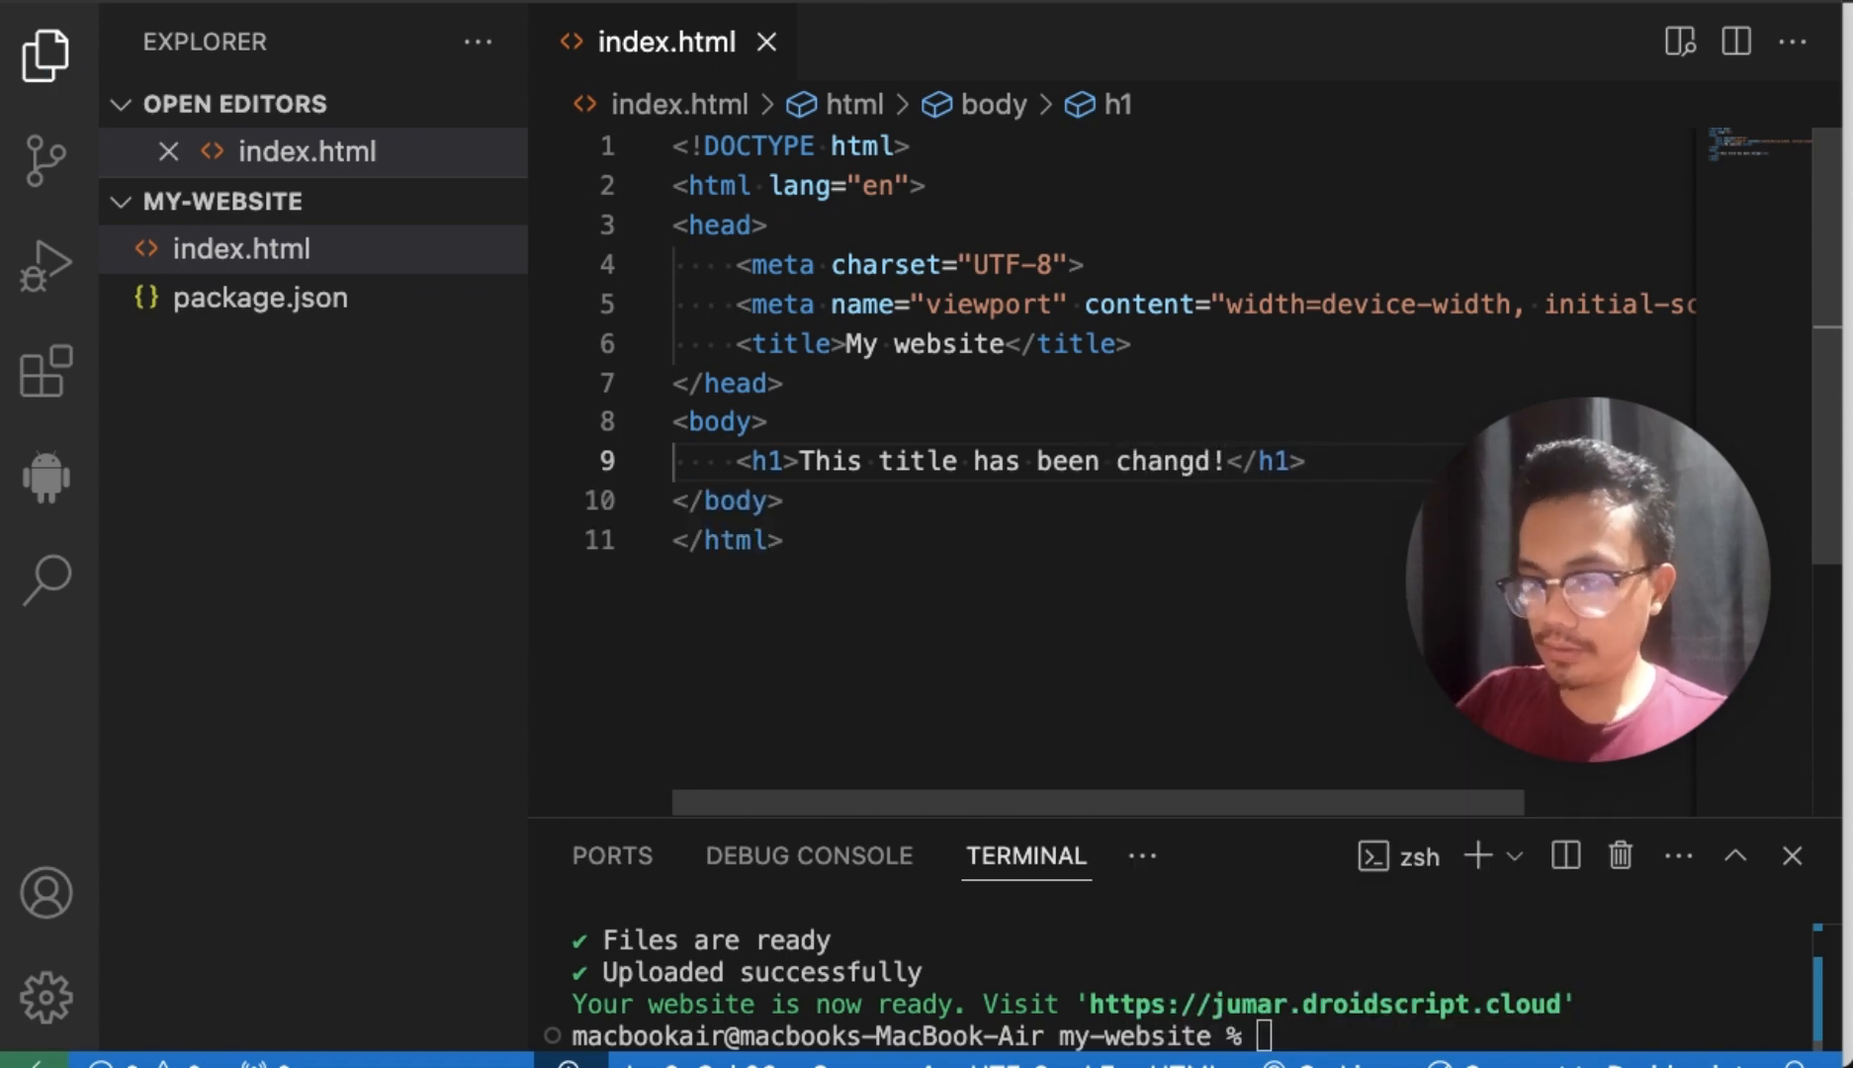
{"action": "left_click", "coordinate": [1017, 584]}
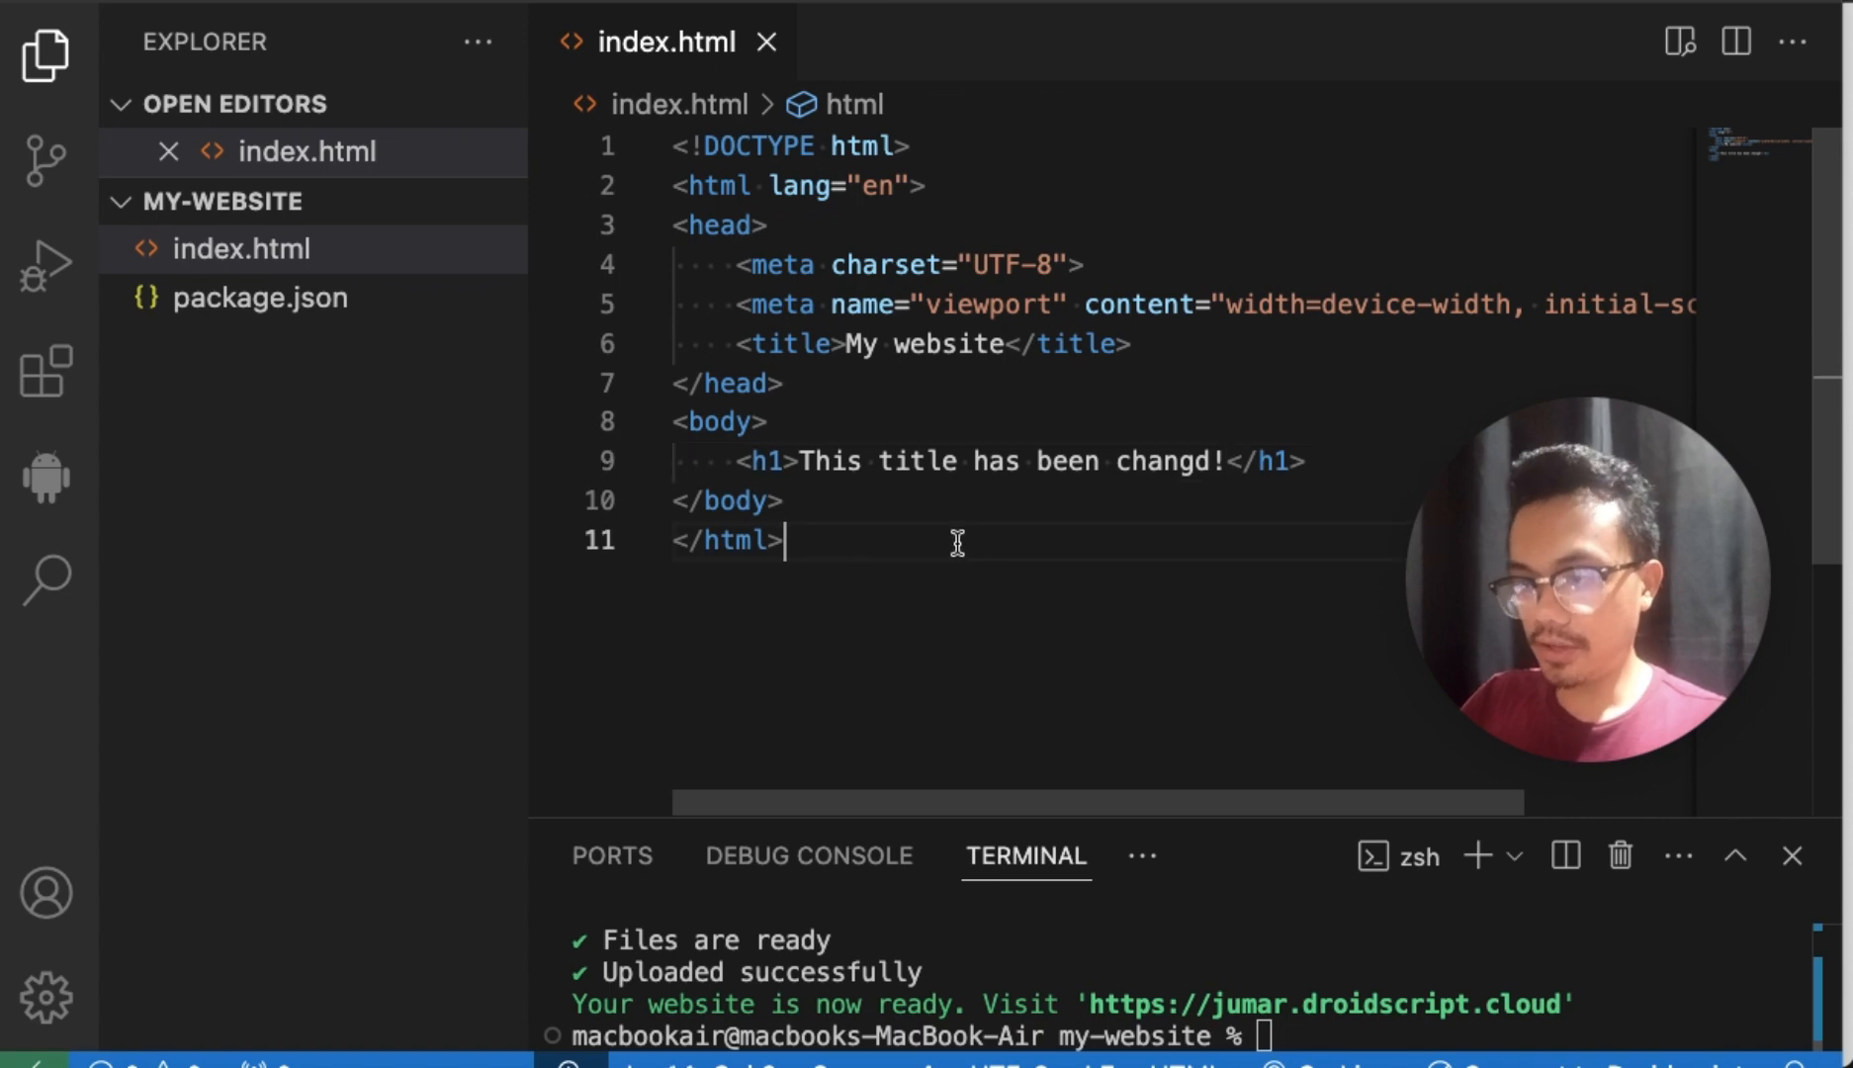
Step: Run "cloud deploy" in the terminal to publish the edited heading and reload the live website in Chrome
{"action": "left_click", "coordinate": [1352, 947]}
{"action": "type", "text": "cl"}
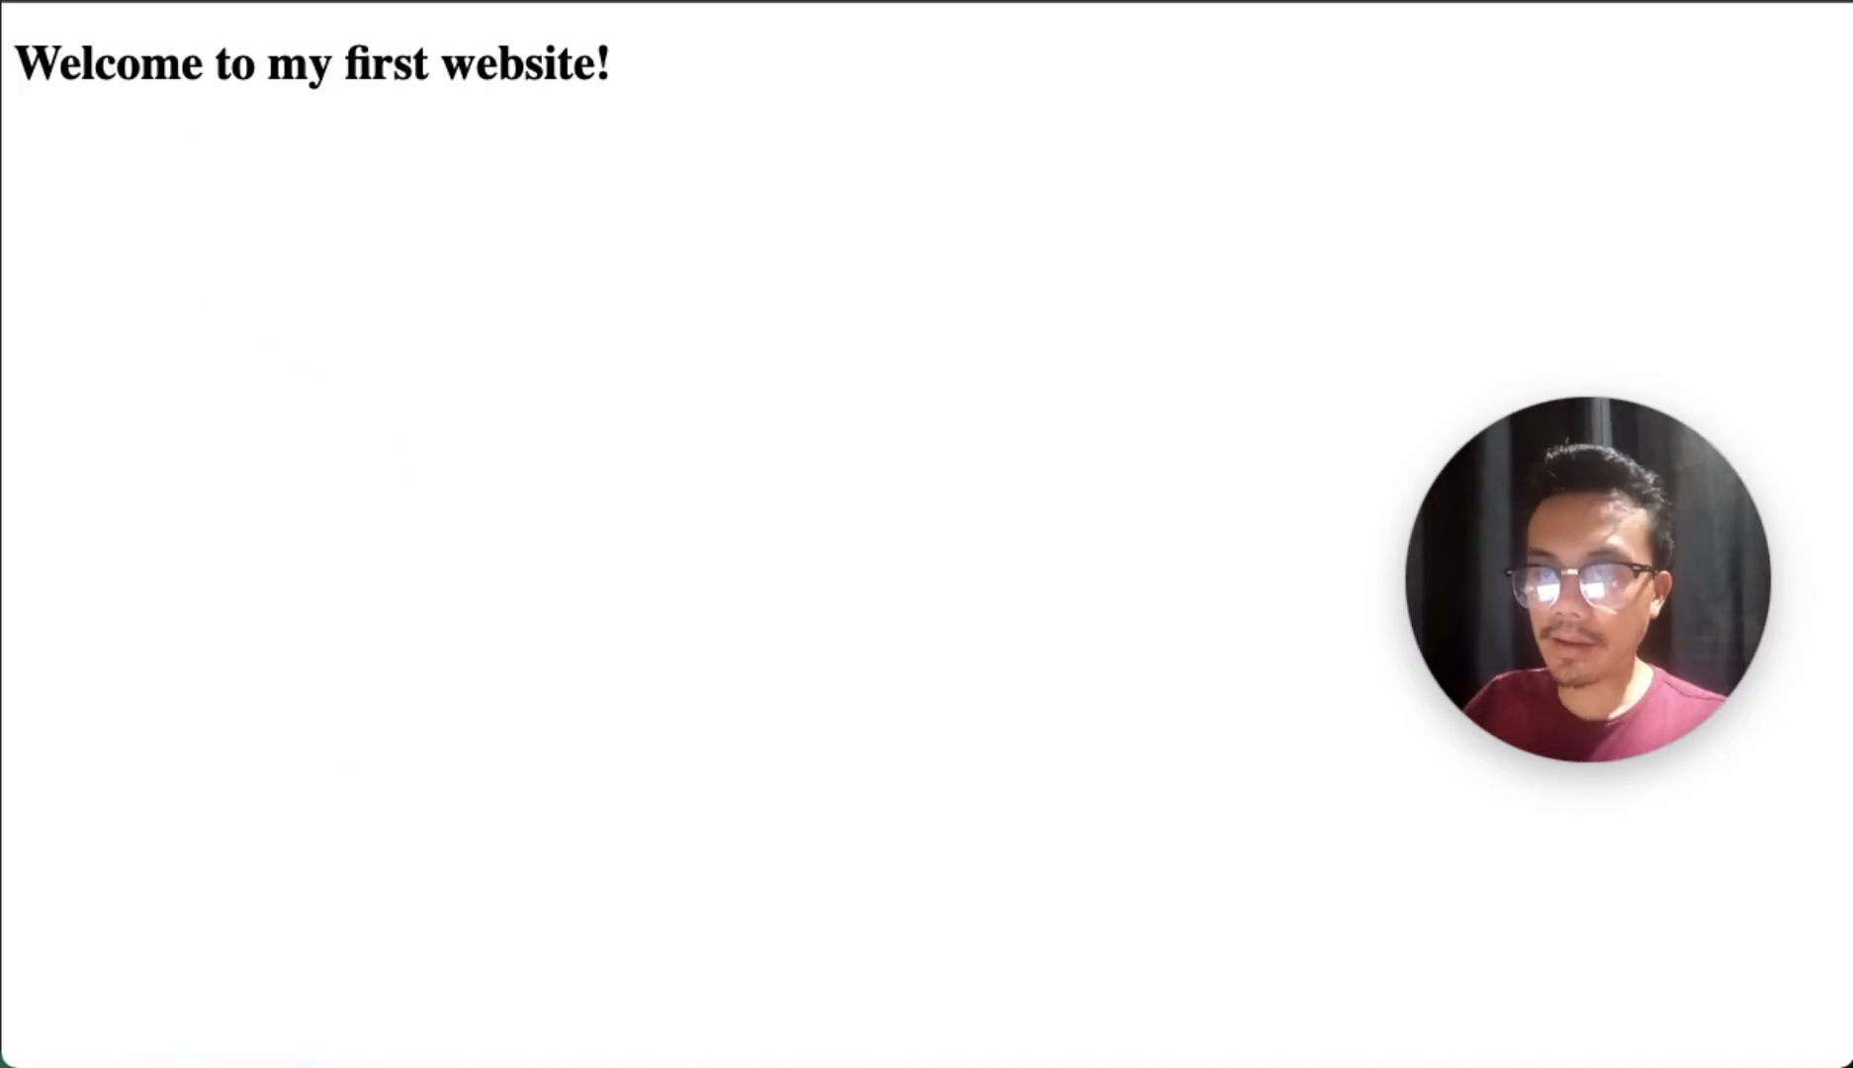
{"action": "left_click", "coordinate": [156, 1]}
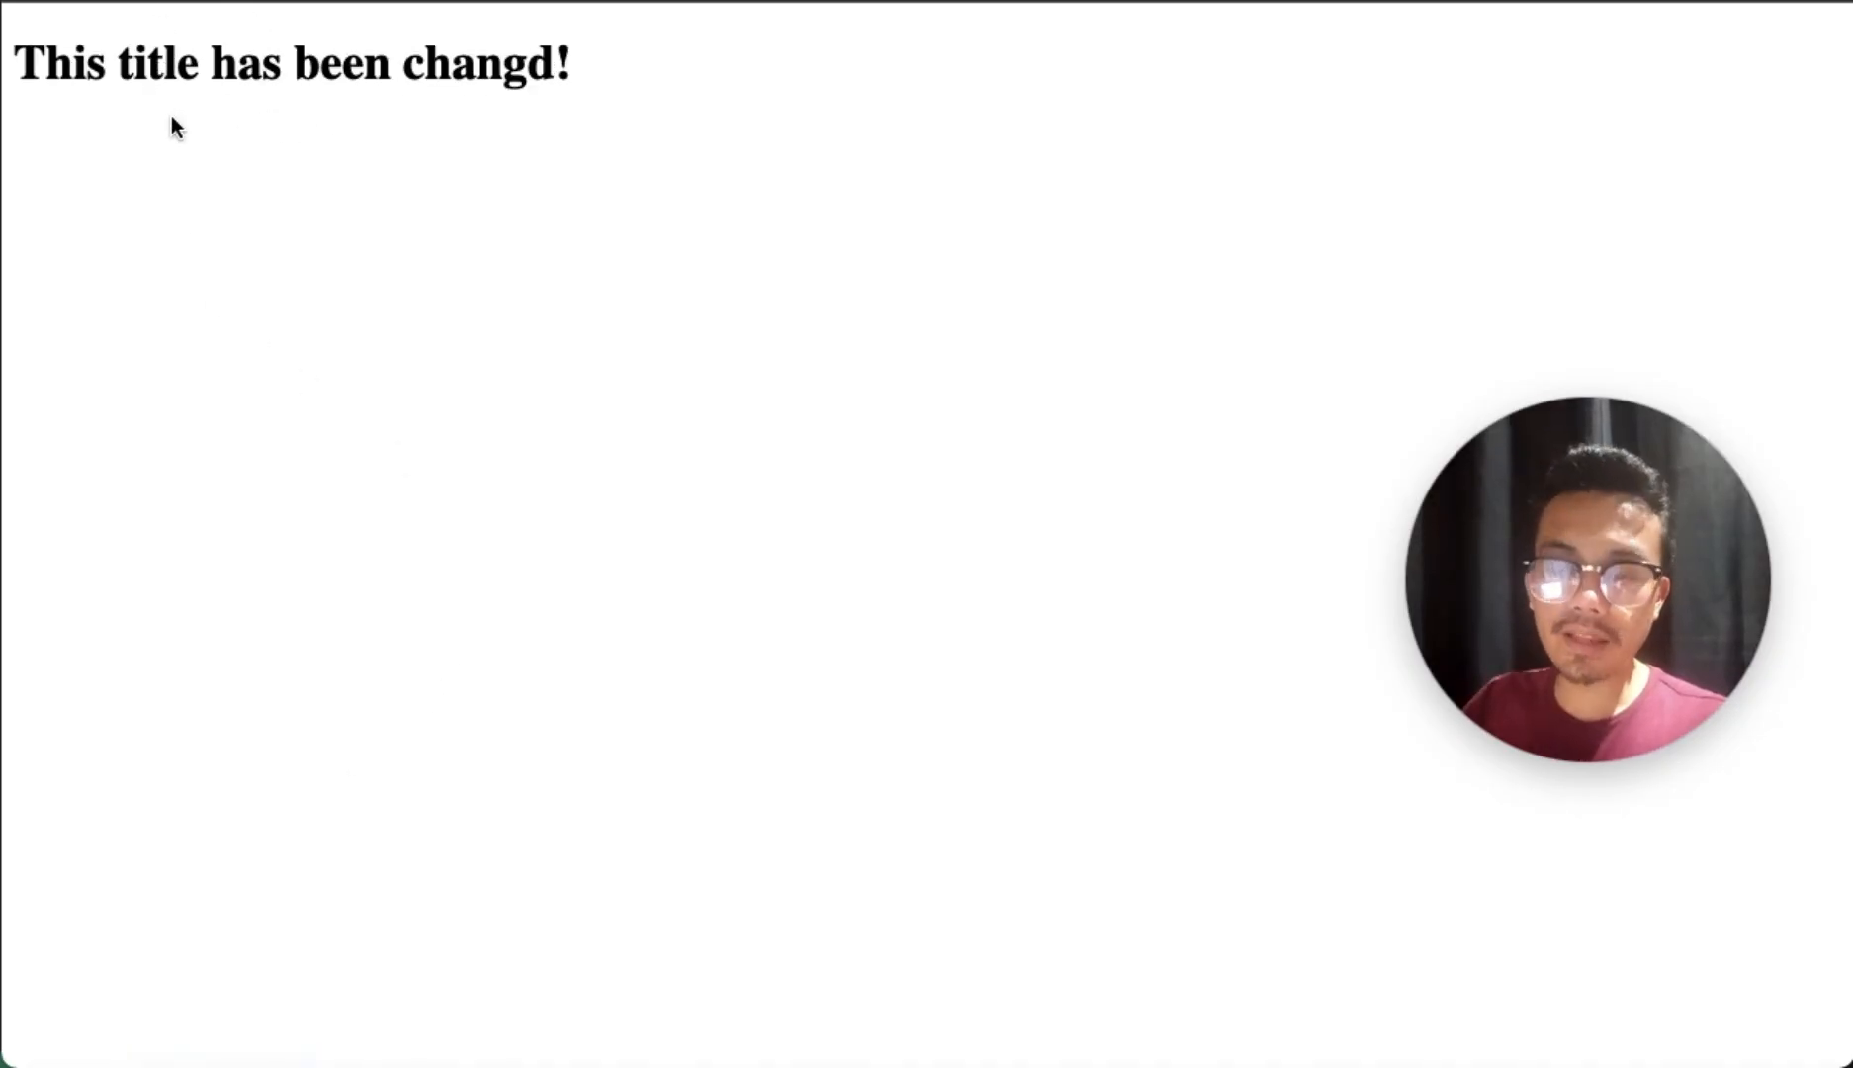
Step: Open index.html from the public folder in the cloud file manager and examine the h1 line
{"action": "left_click", "coordinate": [438, 3]}
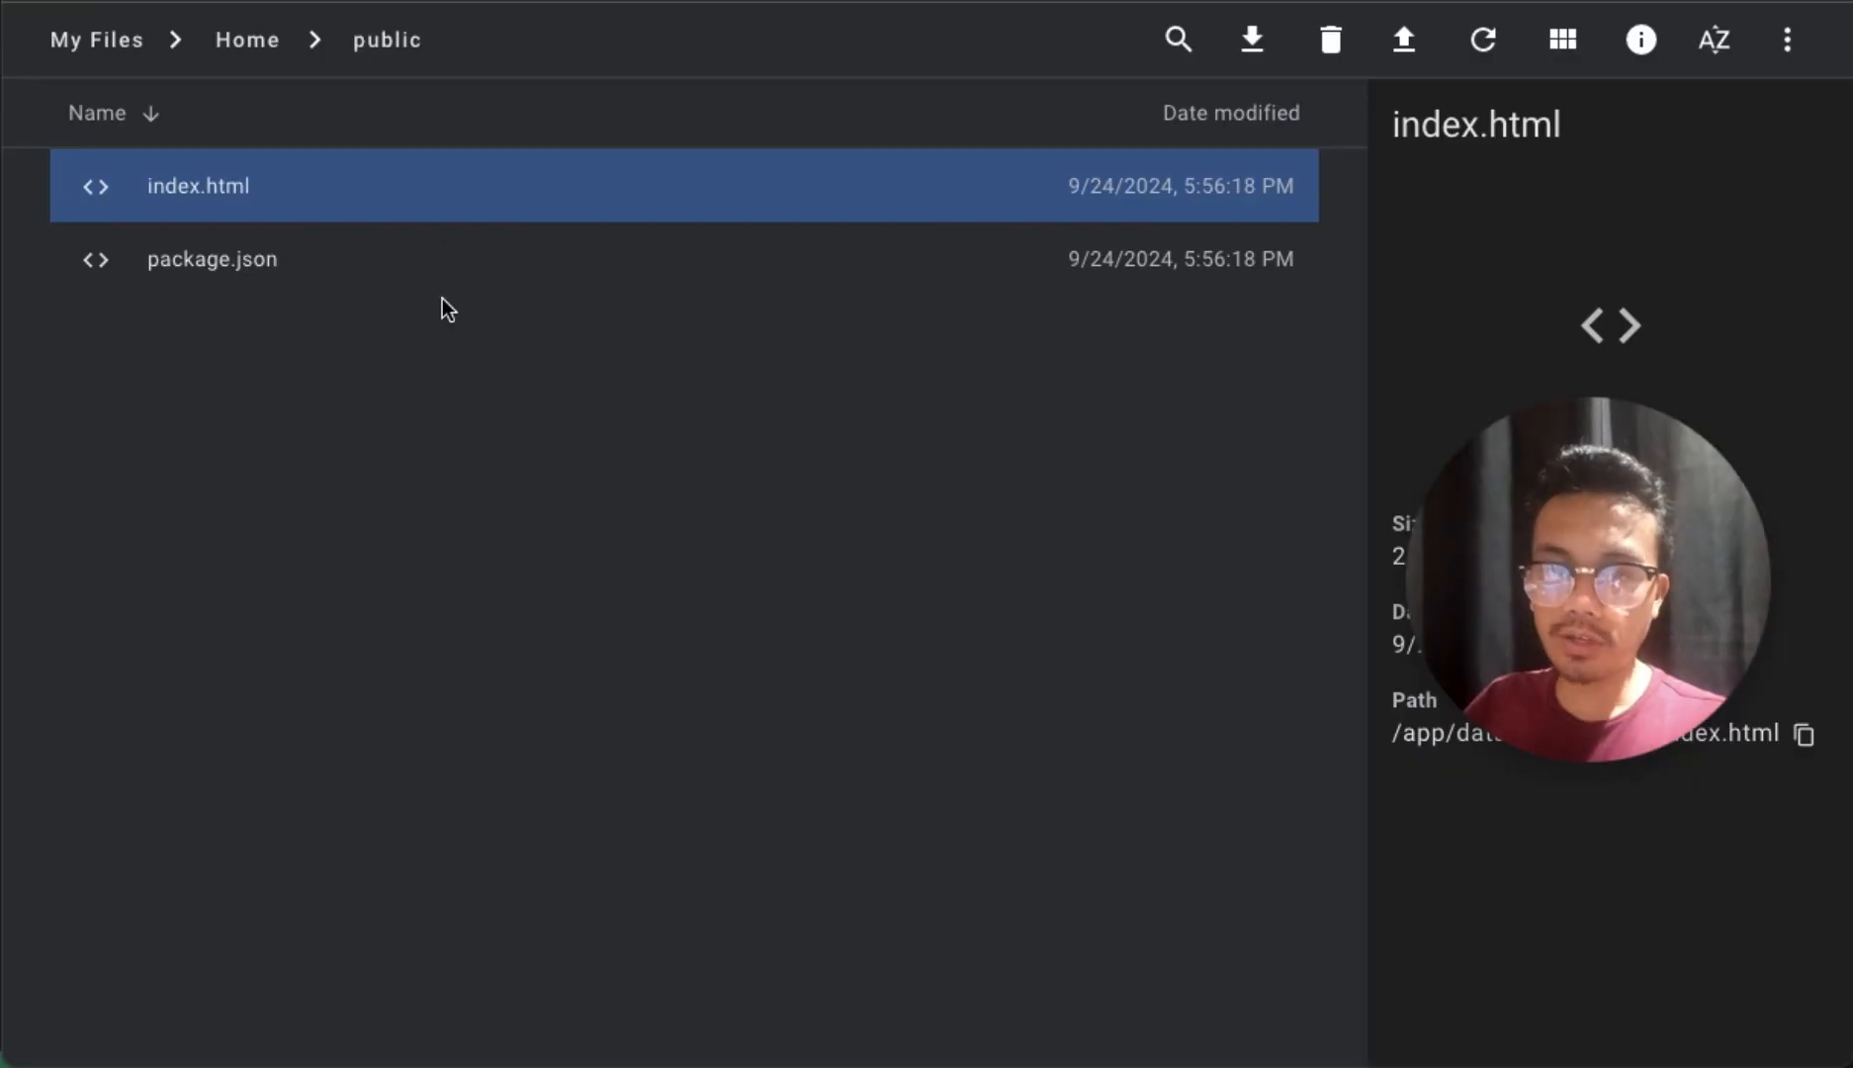
{"action": "left_click", "coordinate": [454, 402]}
{"action": "left_click", "coordinate": [203, 198]}
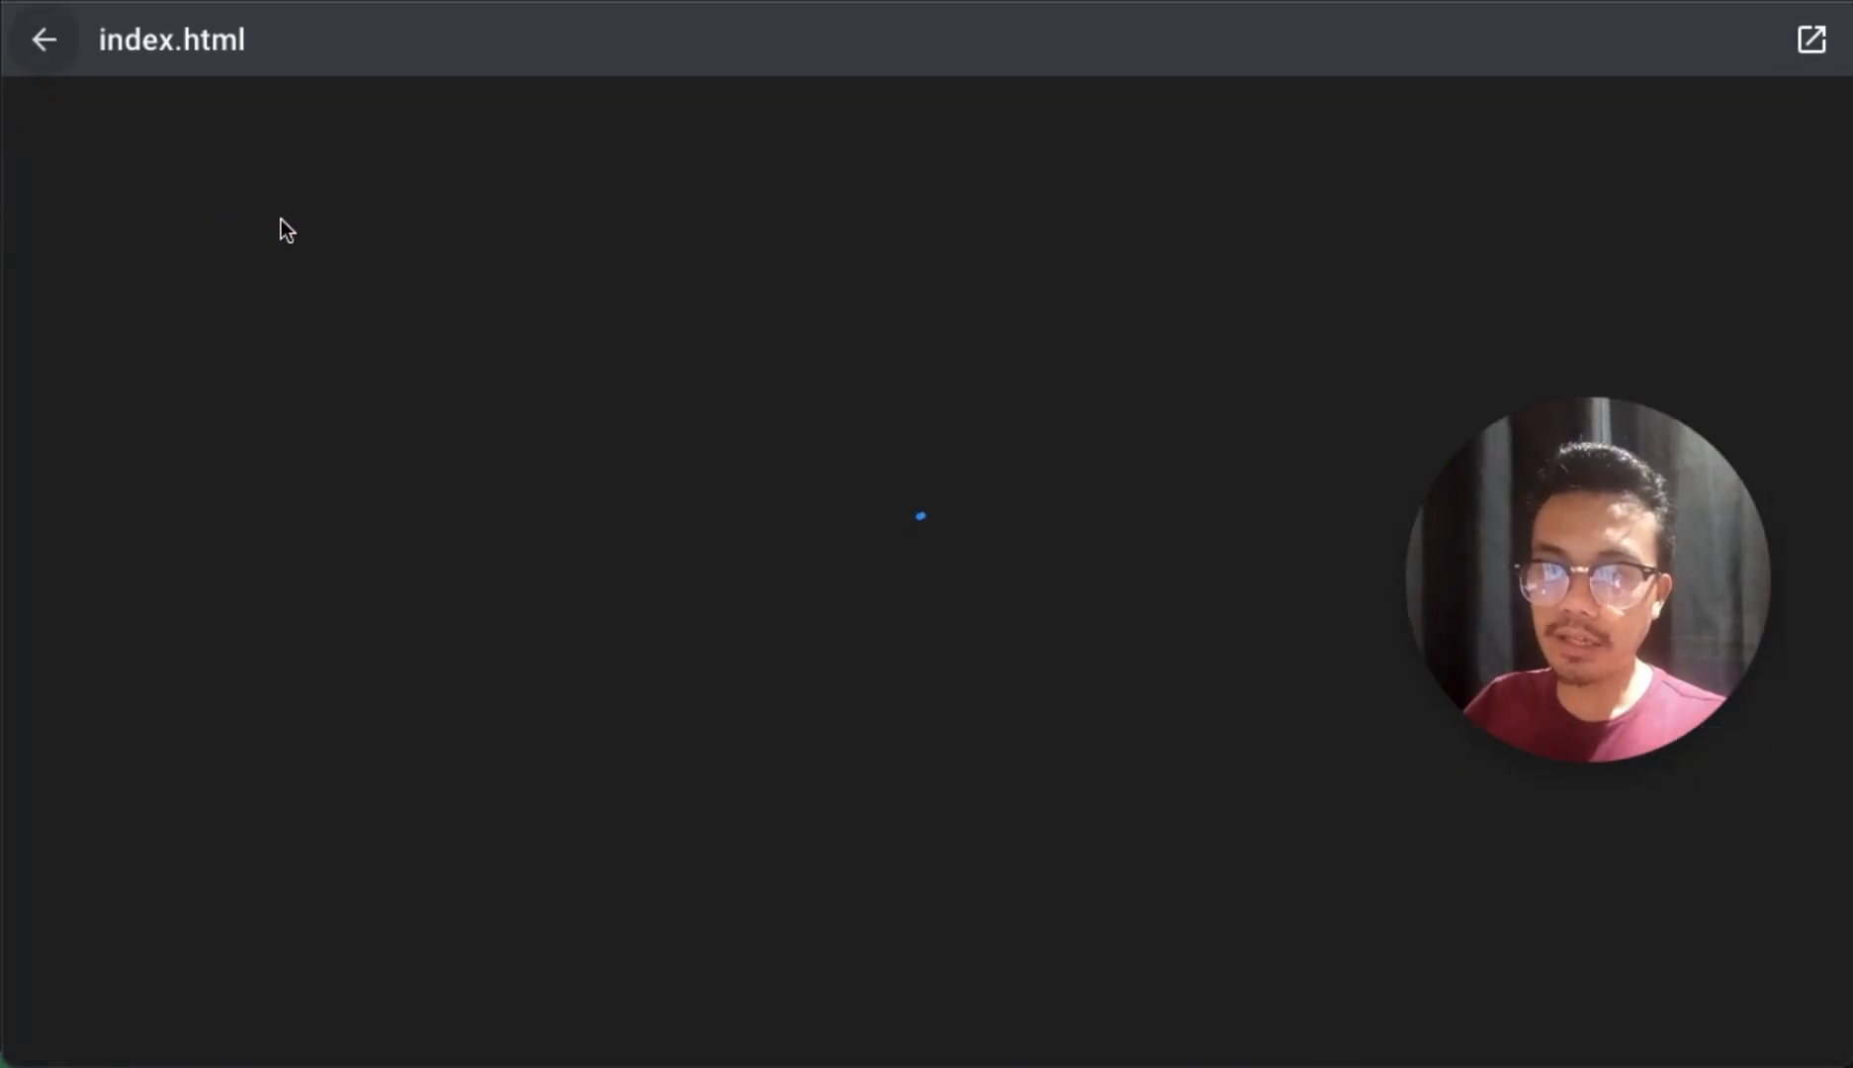
{"action": "left_click_drag", "start_coordinate": [589, 378], "coordinate": [123, 378]}
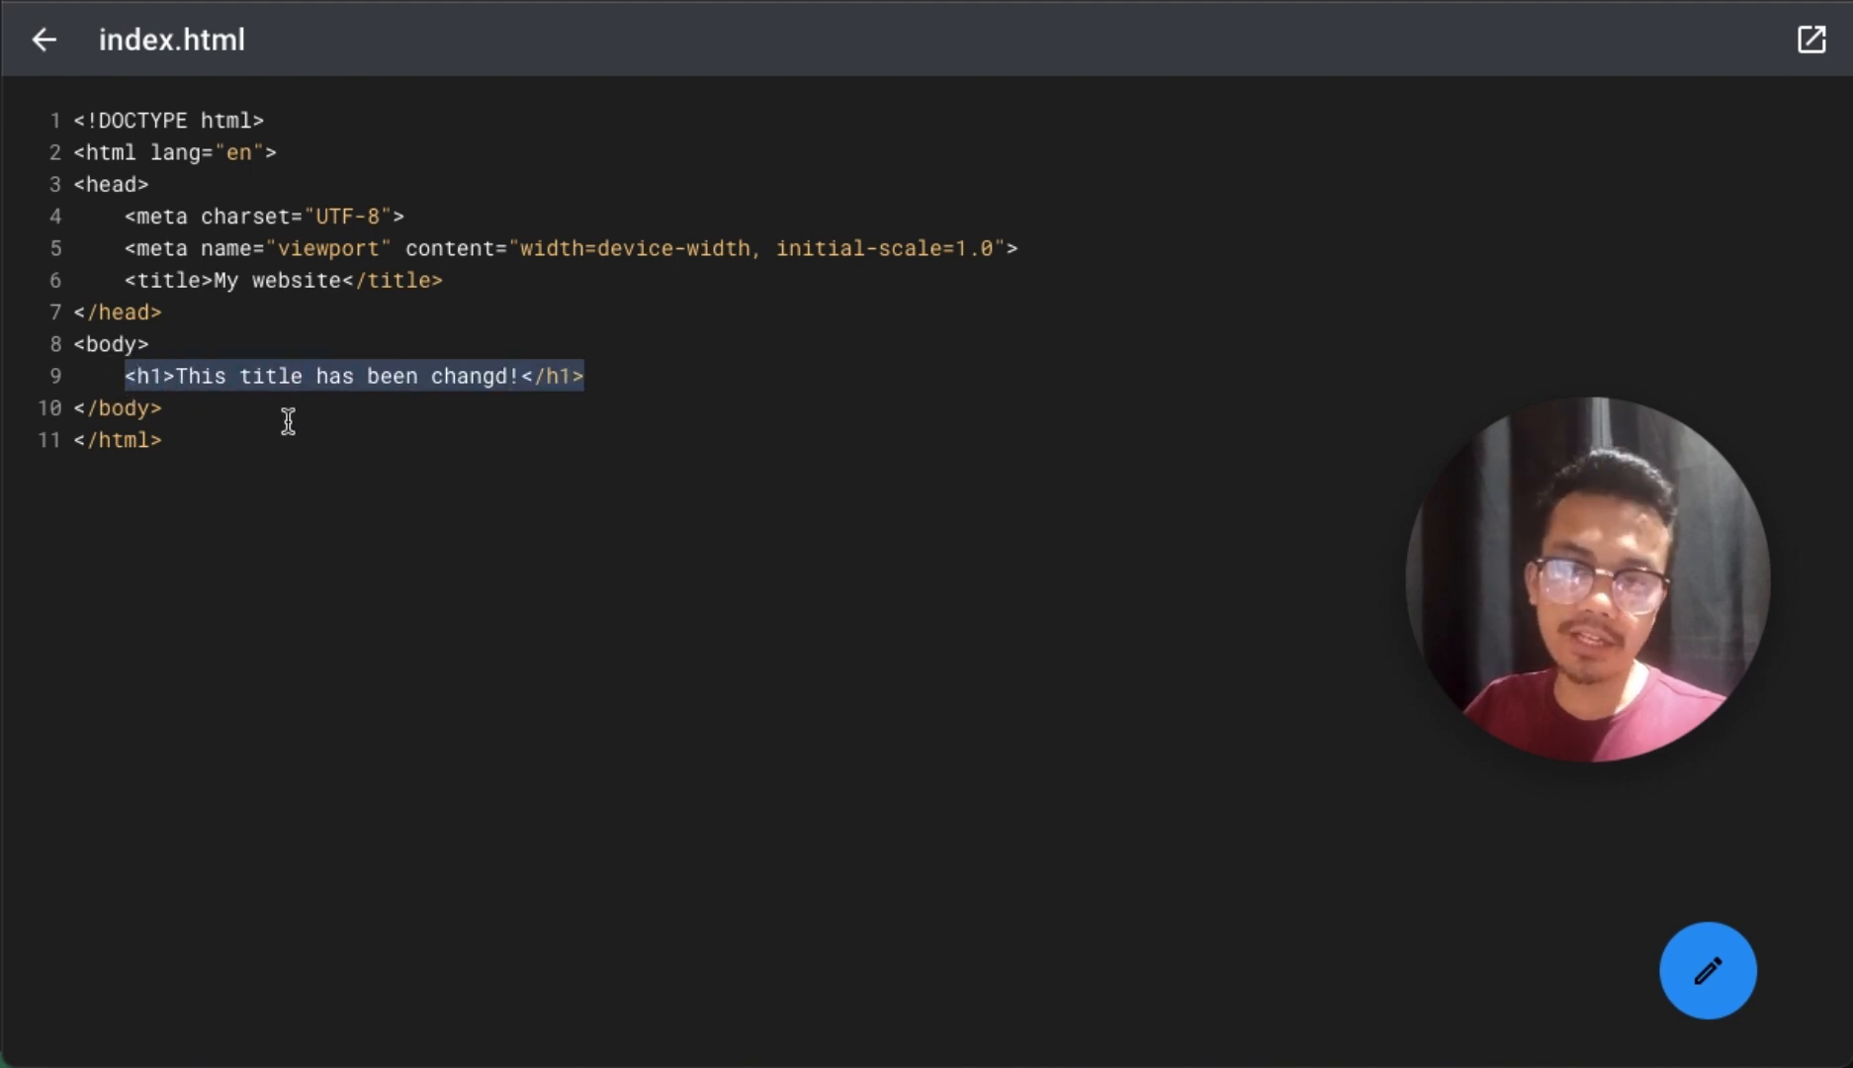
{"action": "left_click", "coordinate": [407, 388]}
{"action": "left_click", "coordinate": [613, 379]}
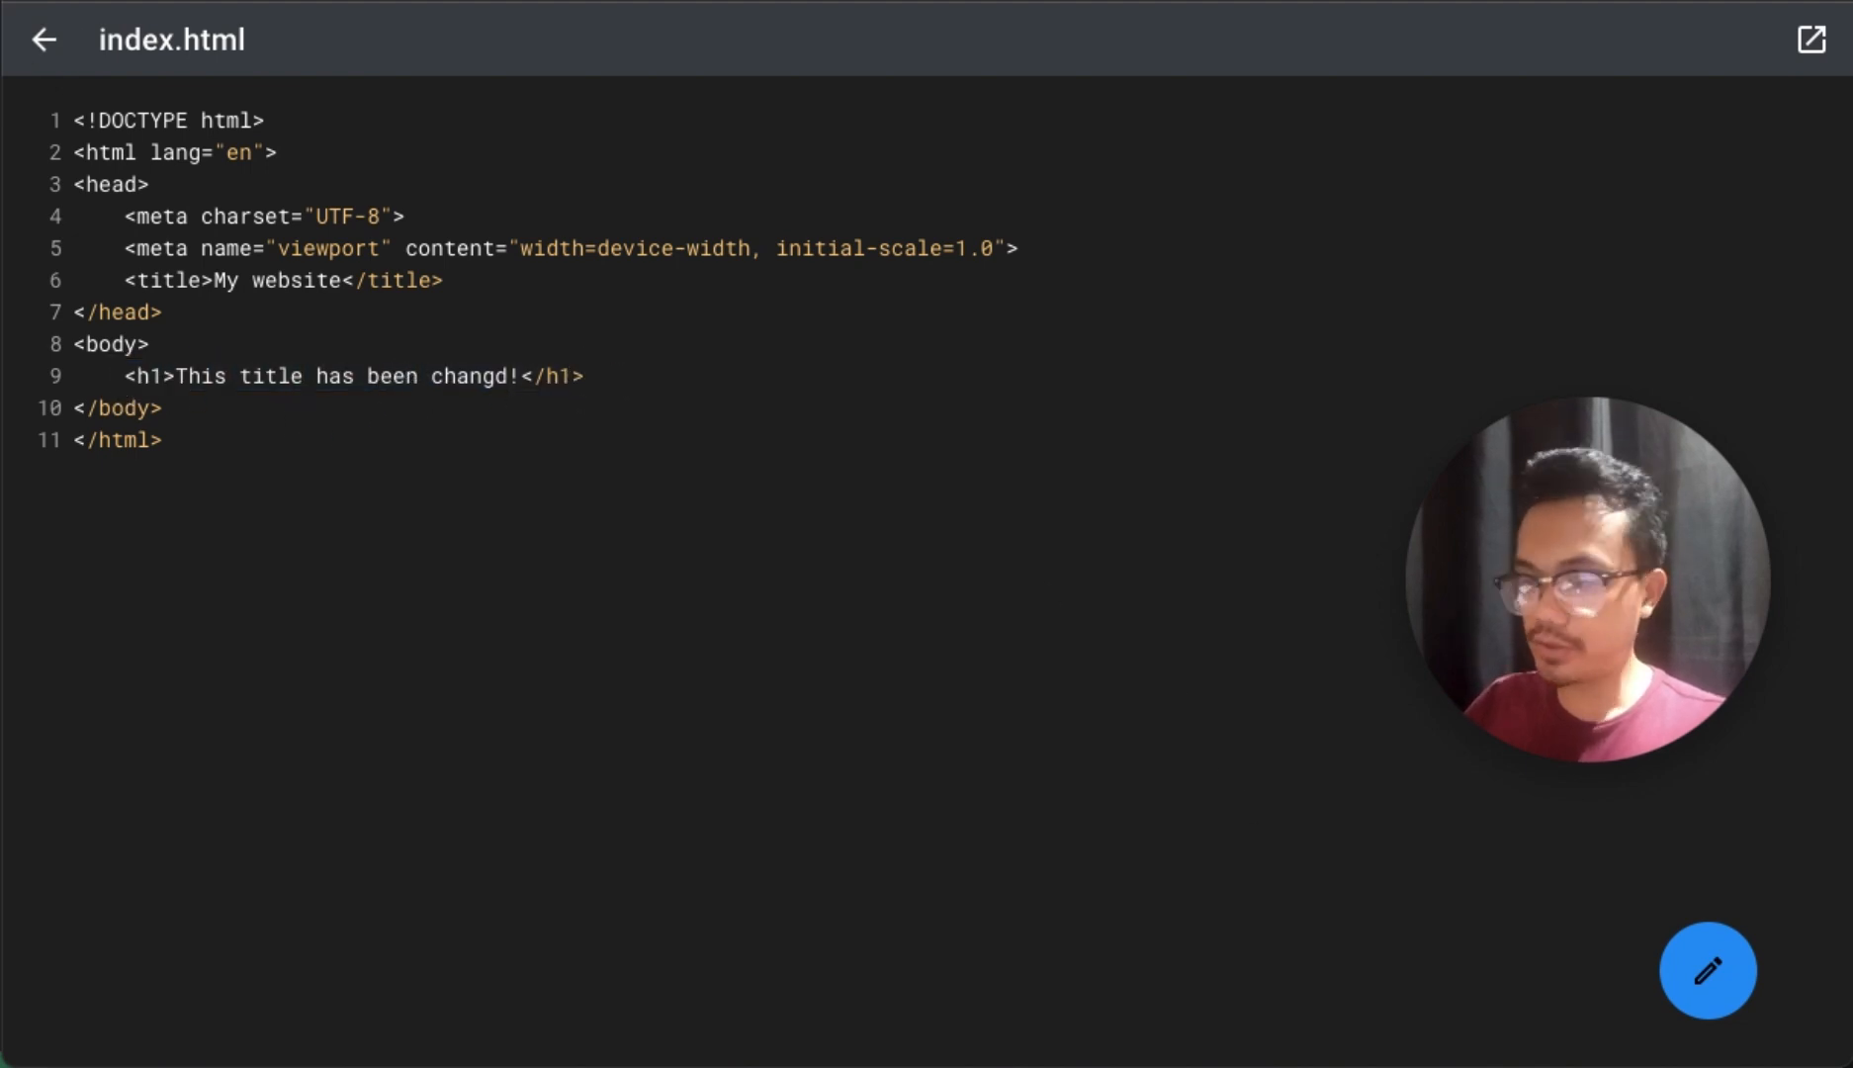
{"action": "left_click", "coordinate": [1425, 1066]}
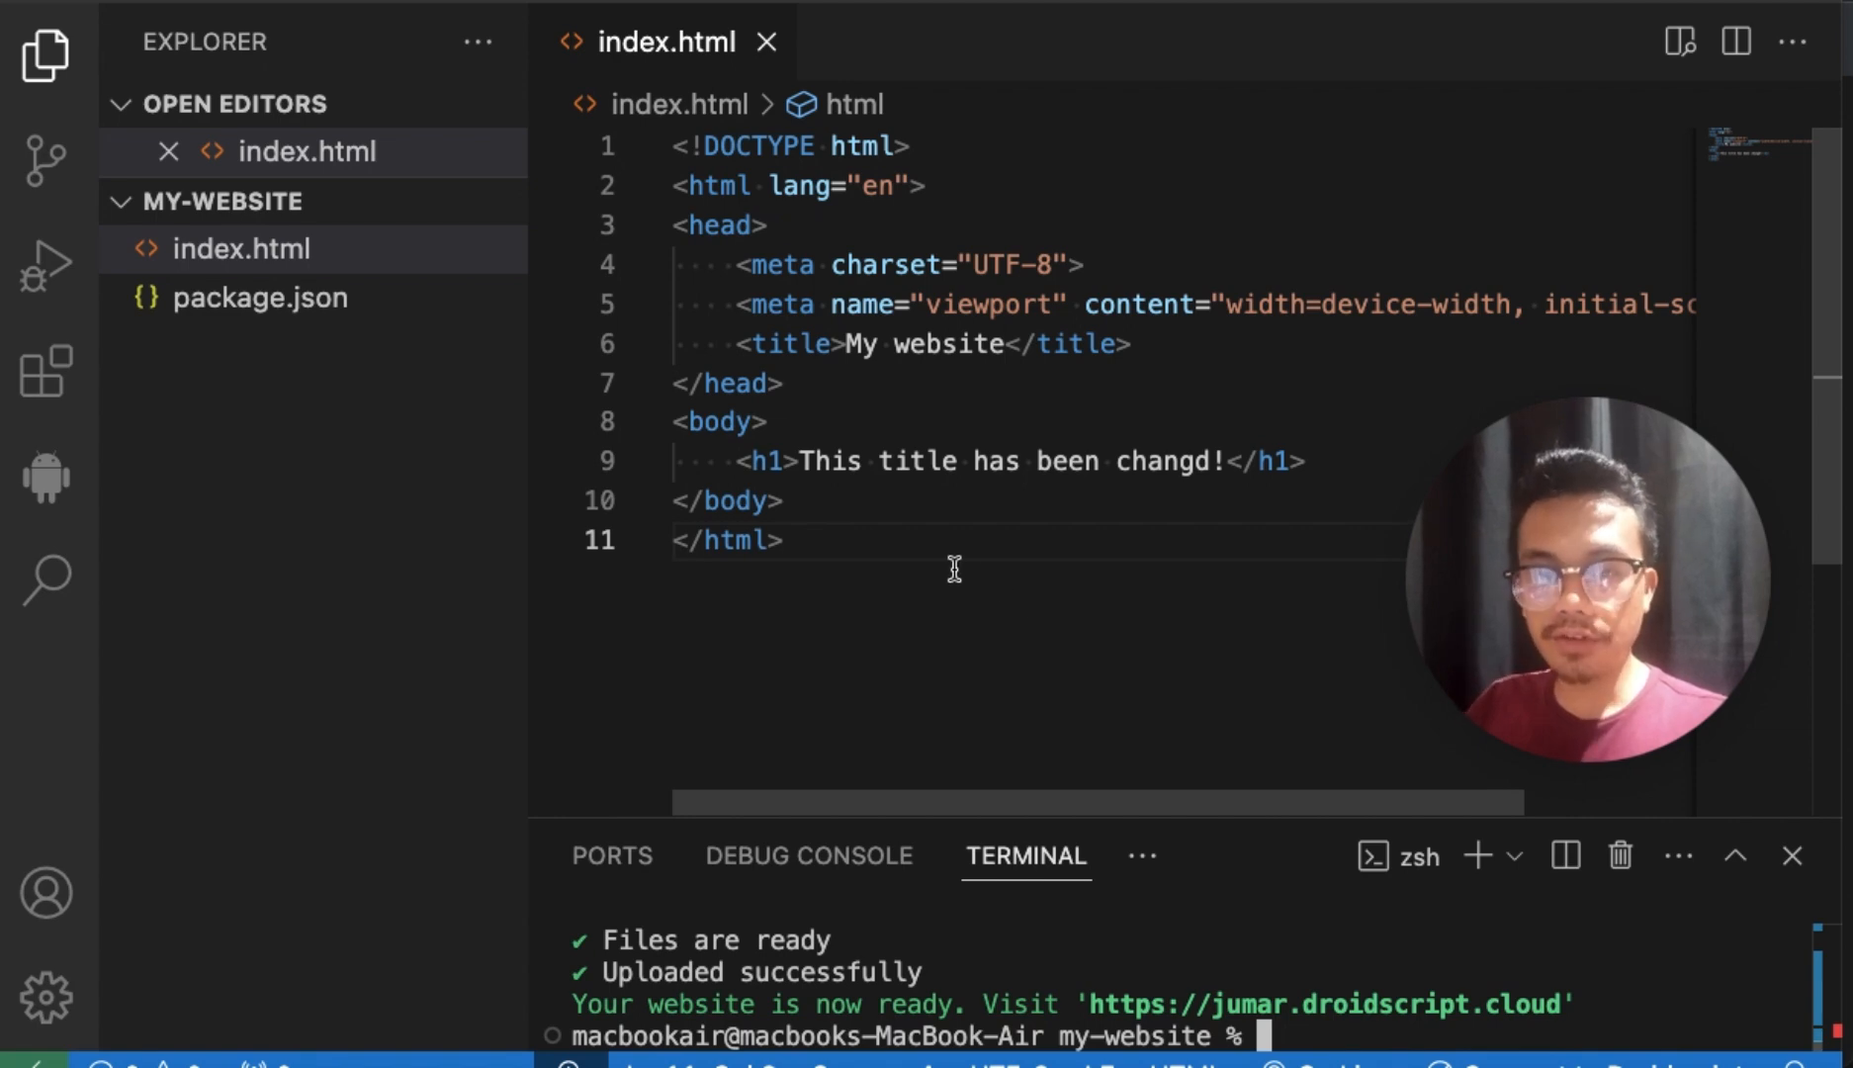
{"action": "left_click", "coordinate": [833, 501]}
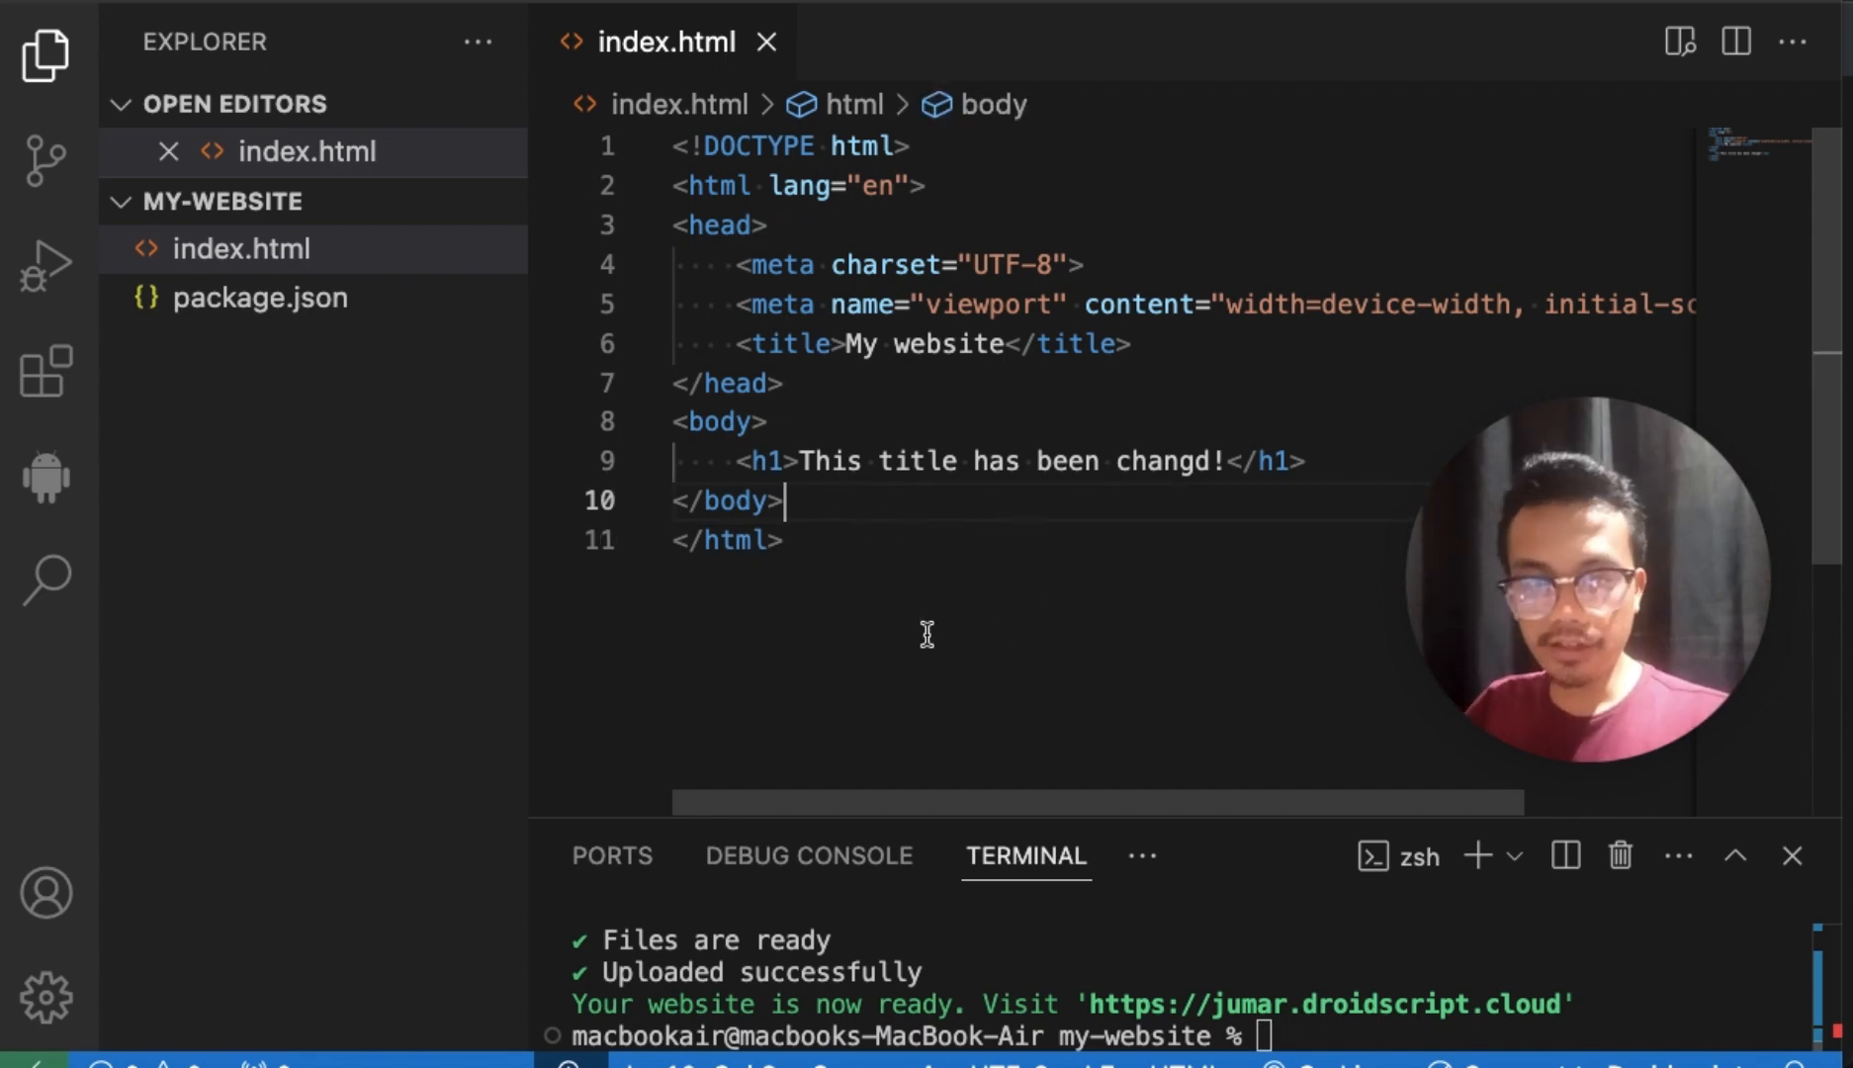
{"action": "left_click", "coordinate": [880, 527]}
Step: Switch to Chrome and examine the dscloud-cli package name on its npm page
{"action": "left_click", "coordinate": [222, 1066]}
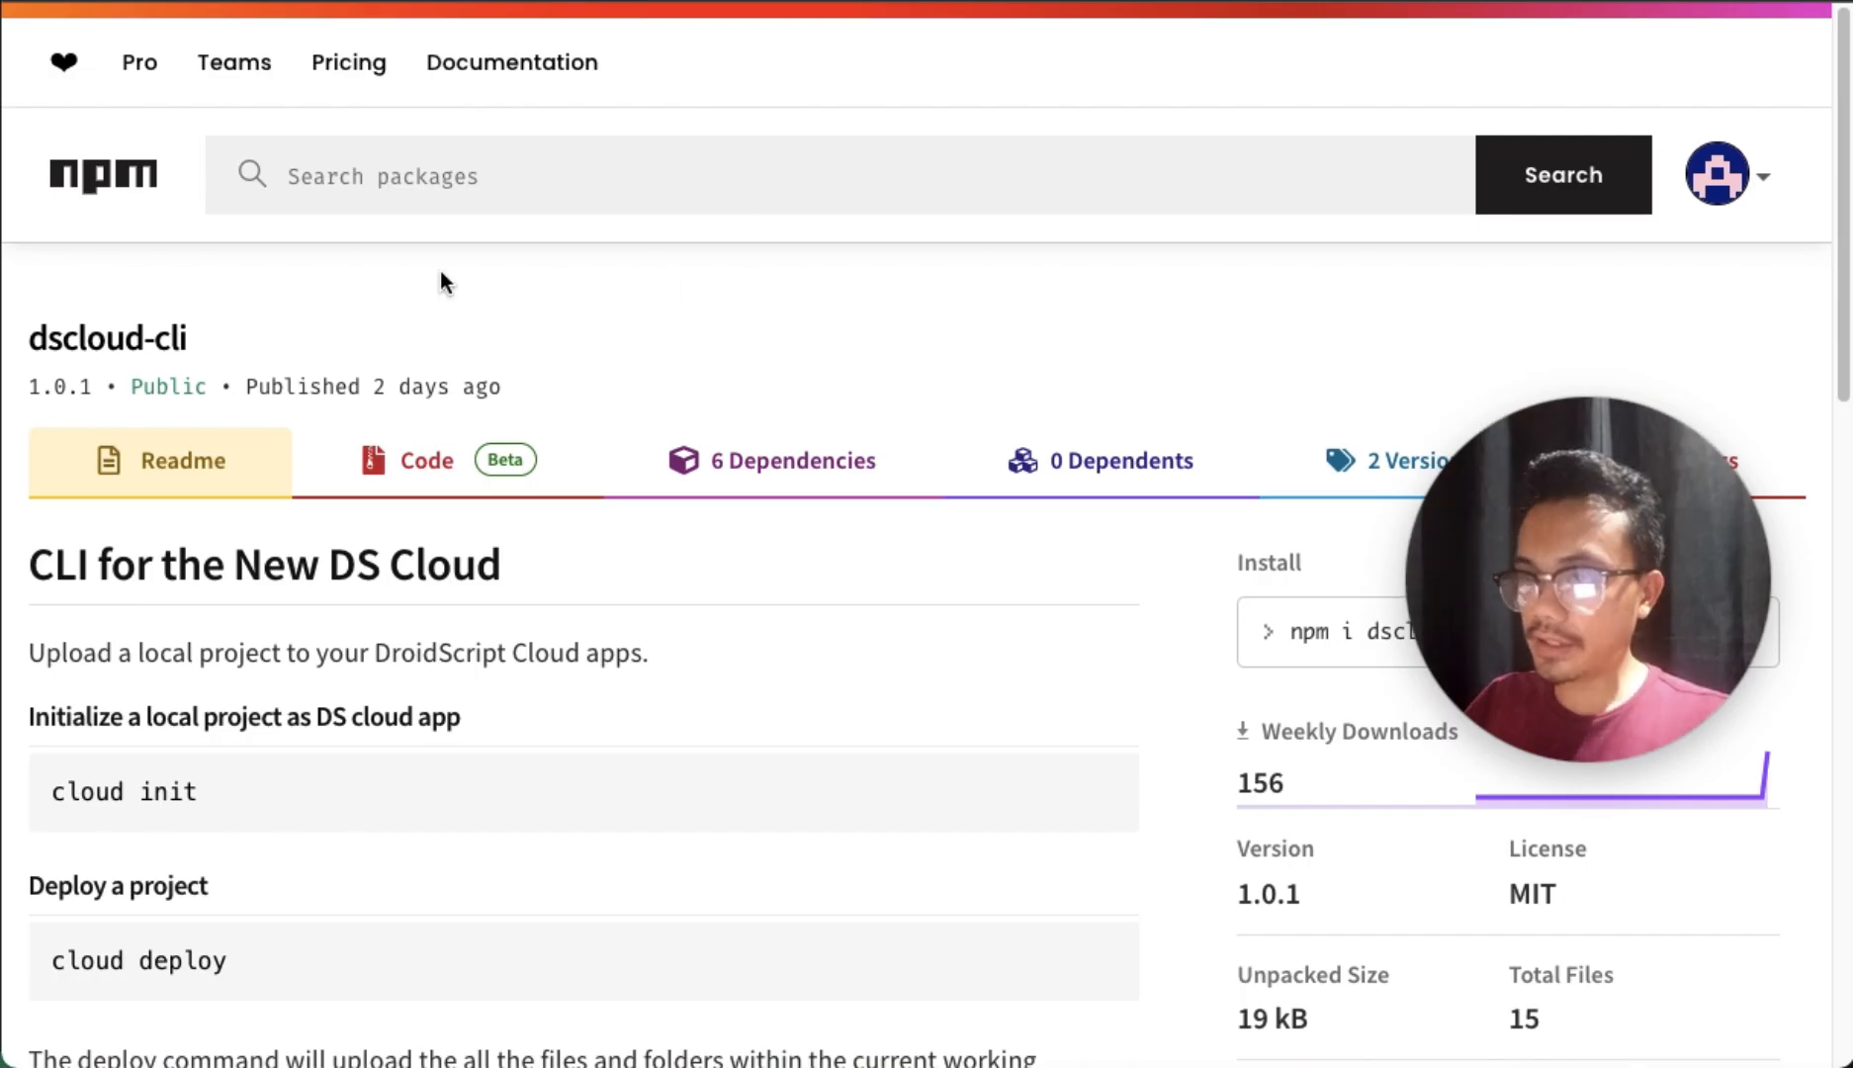
{"action": "left_click_drag", "start_coordinate": [222, 337], "coordinate": [8, 336]}
{"action": "left_click", "coordinate": [368, 339]}
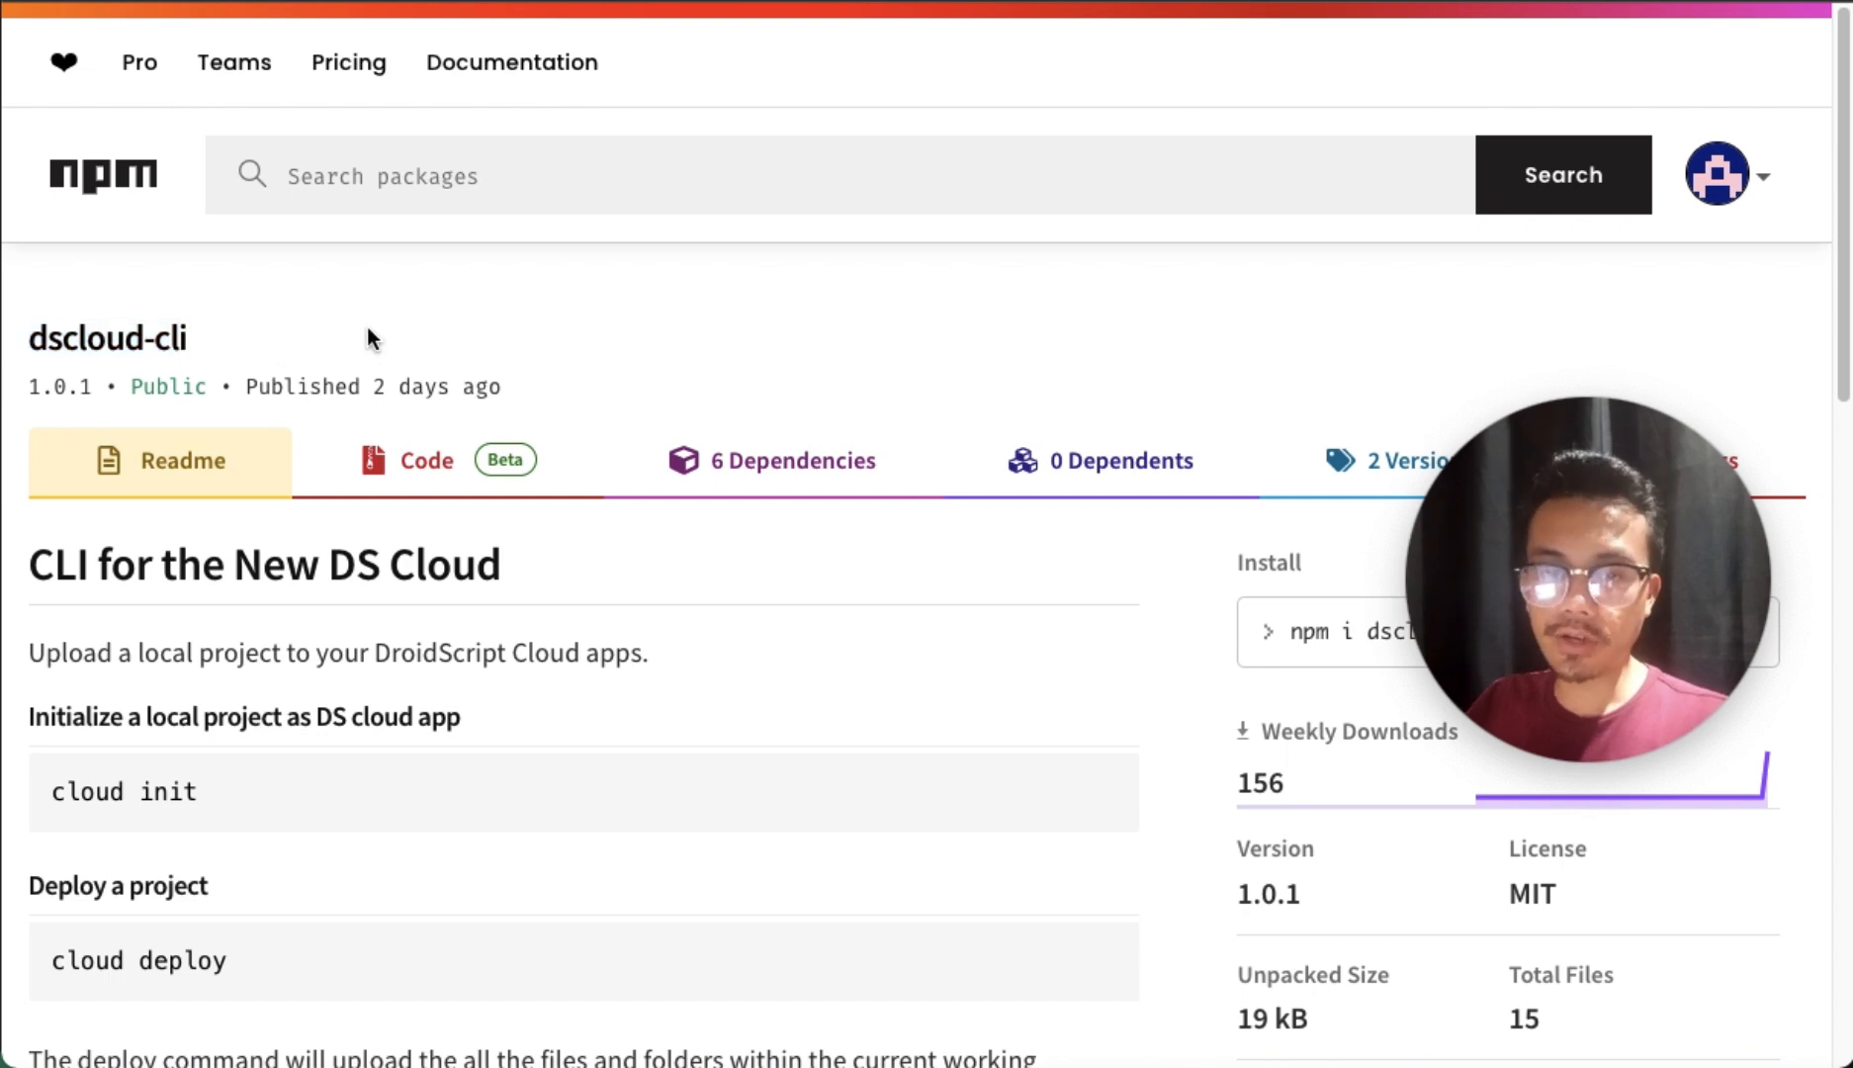